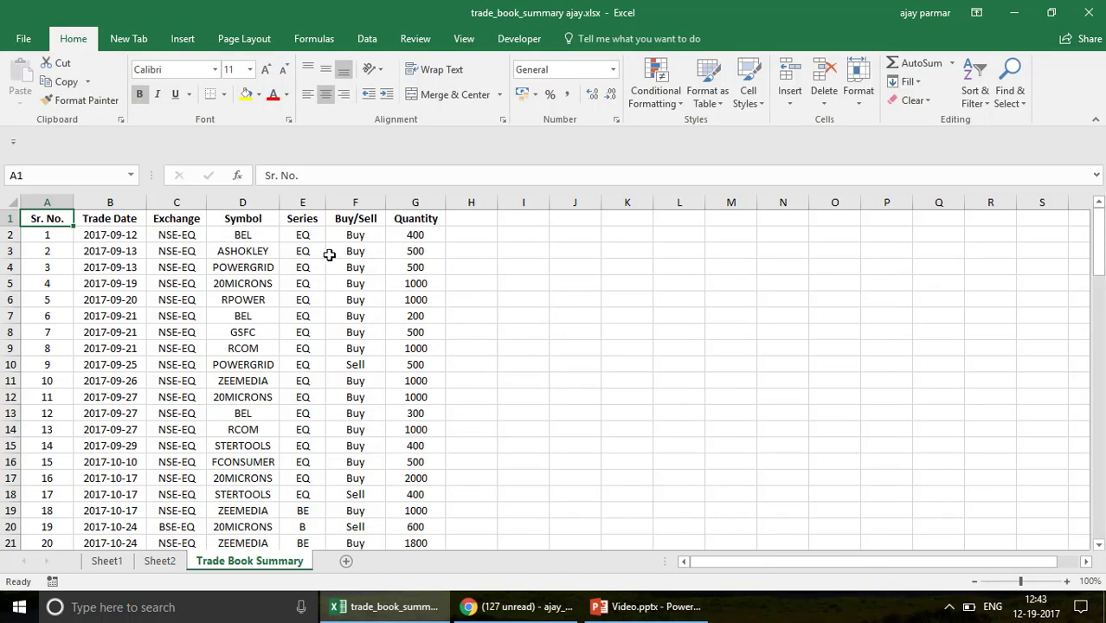
- Examine the trade records and their column headings from Sr. No. to Quantity on the Trade Book Summary sheet
{"action": "left_click", "coordinate": [425, 525], "text": "shift"}
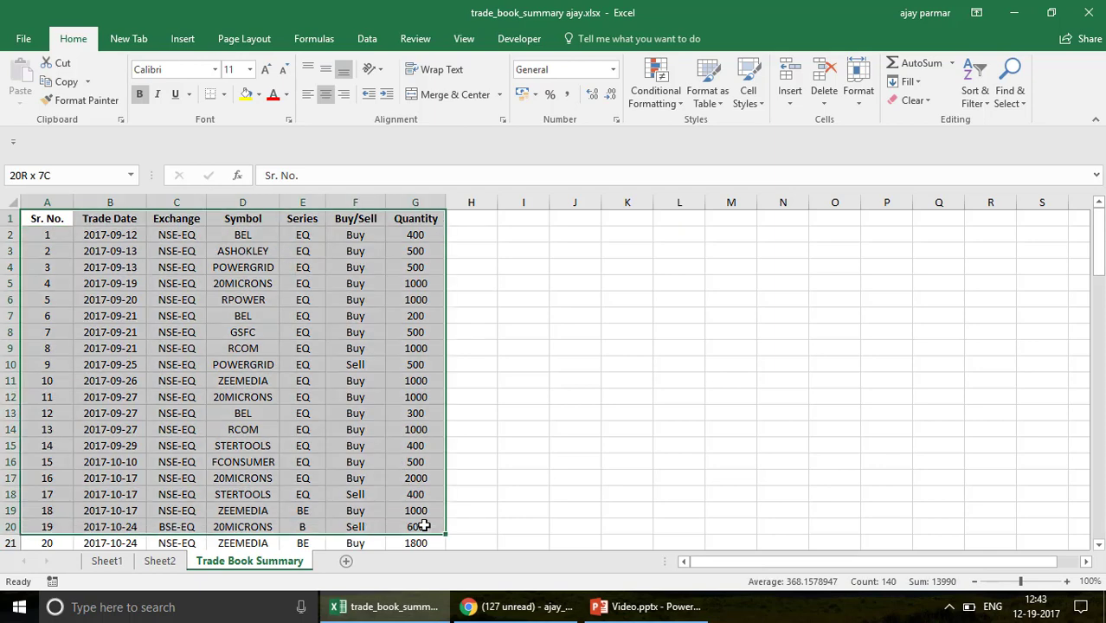
{"action": "left_click", "coordinate": [37, 221]}
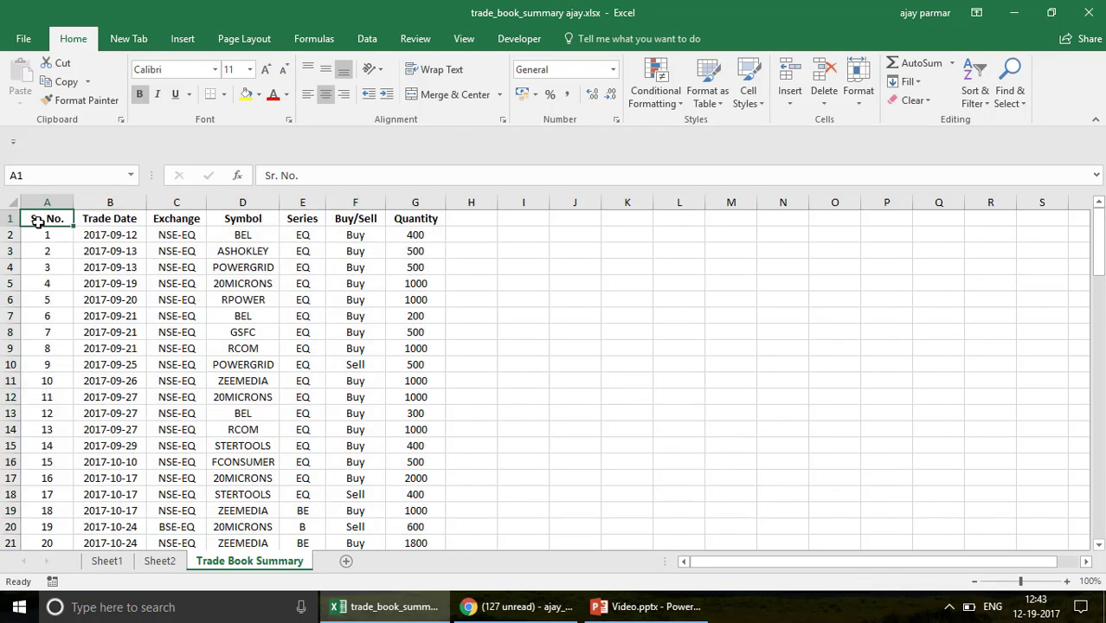
{"action": "left_click", "coordinate": [113, 219]}
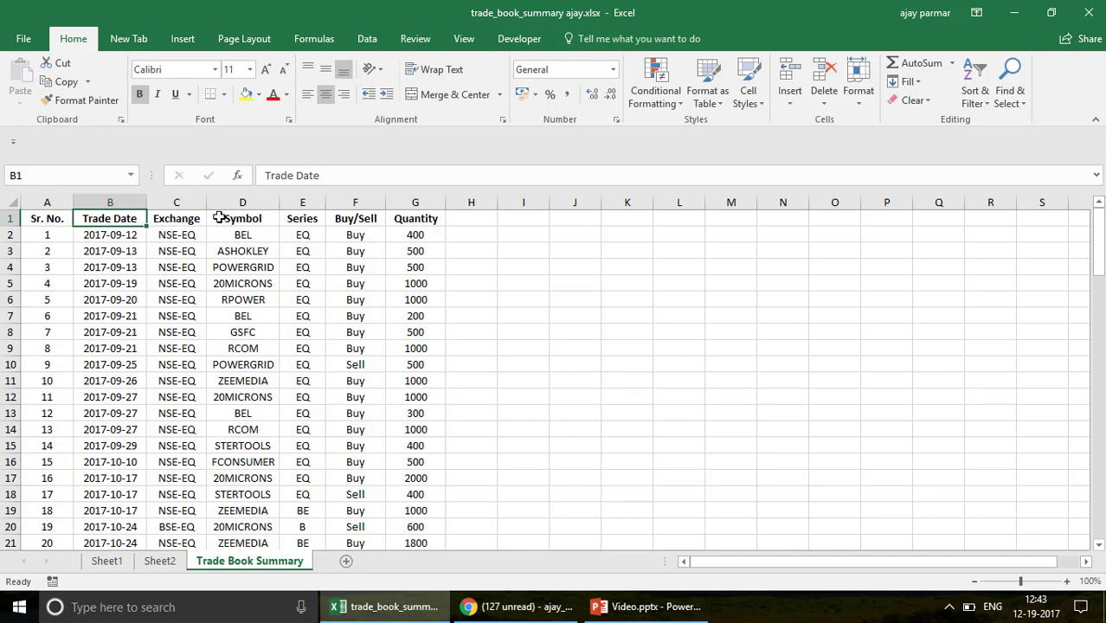
{"action": "left_click", "coordinate": [247, 218]}
{"action": "left_click", "coordinate": [310, 224]}
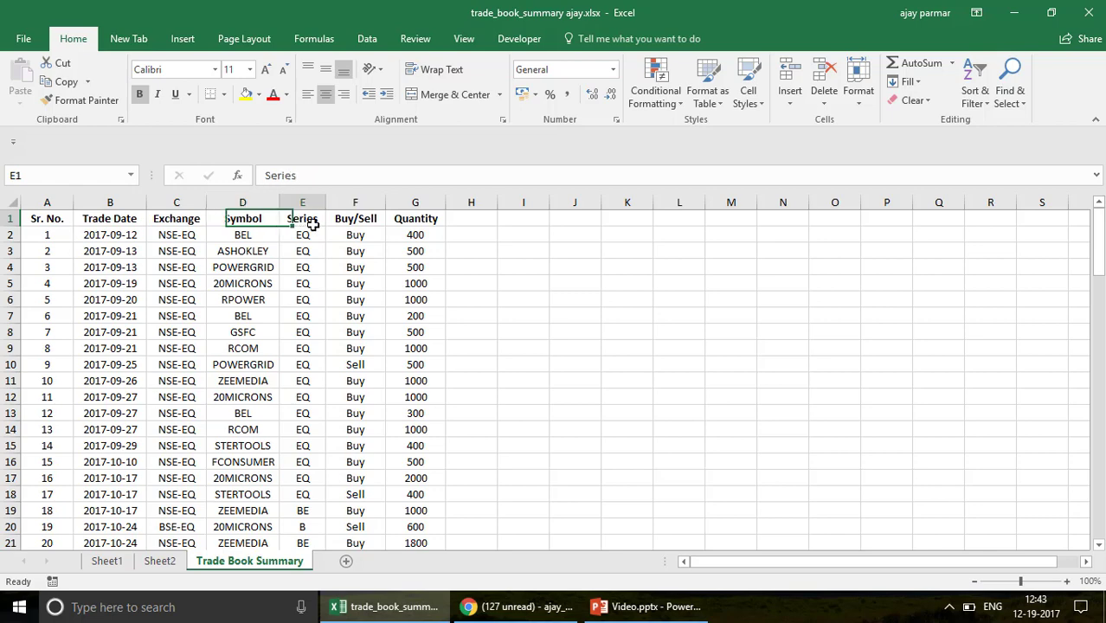
{"action": "left_click", "coordinate": [432, 221]}
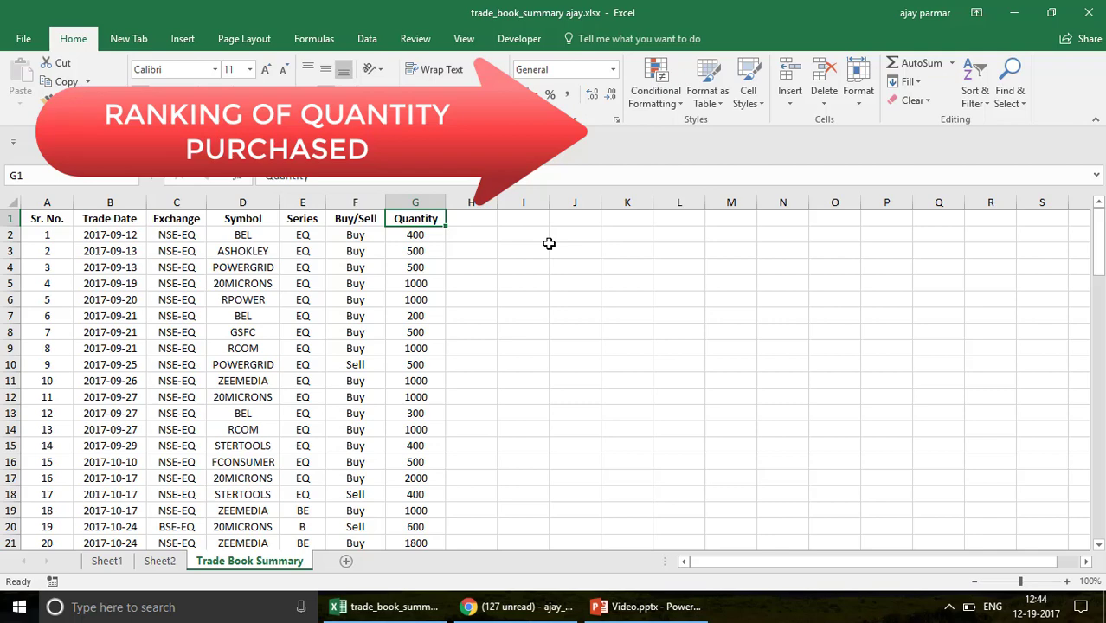
{"action": "left_click", "coordinate": [415, 236]}
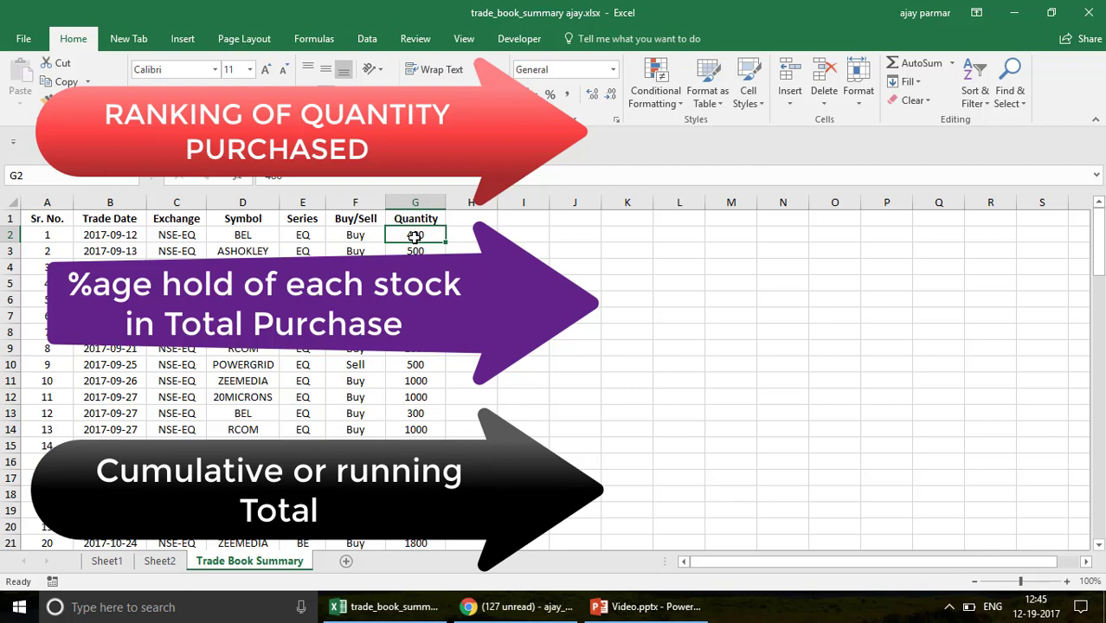
- Create a PivotTable on a new worksheet from the whole Trade Book Summary data, range A1:G95
{"action": "left_click", "coordinate": [44, 220]}
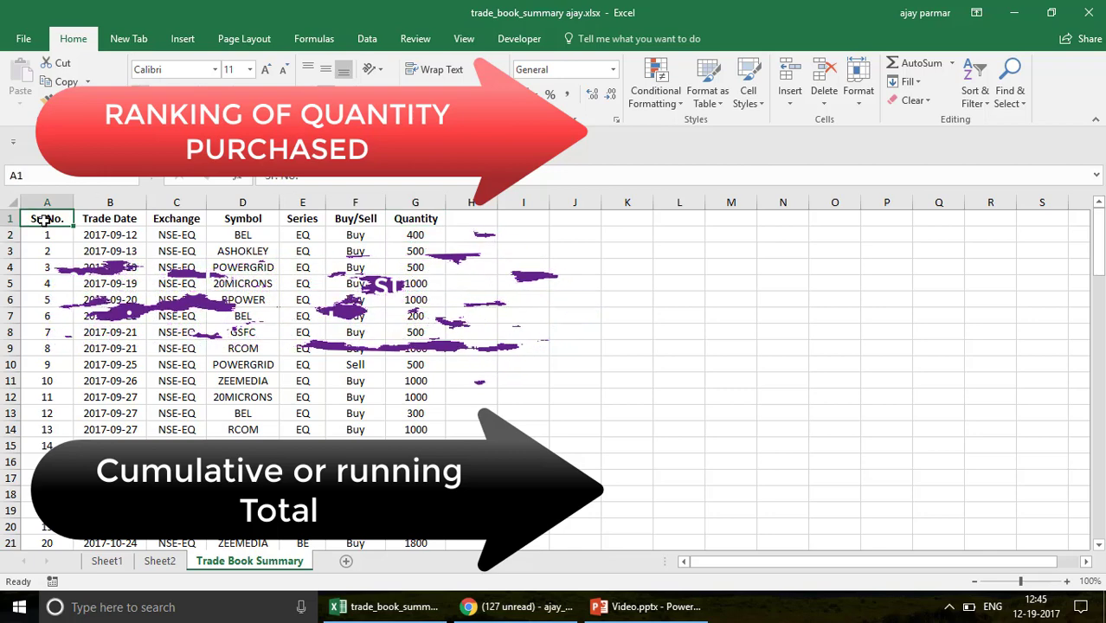
{"action": "key", "text": "ctrl+shift+End"}
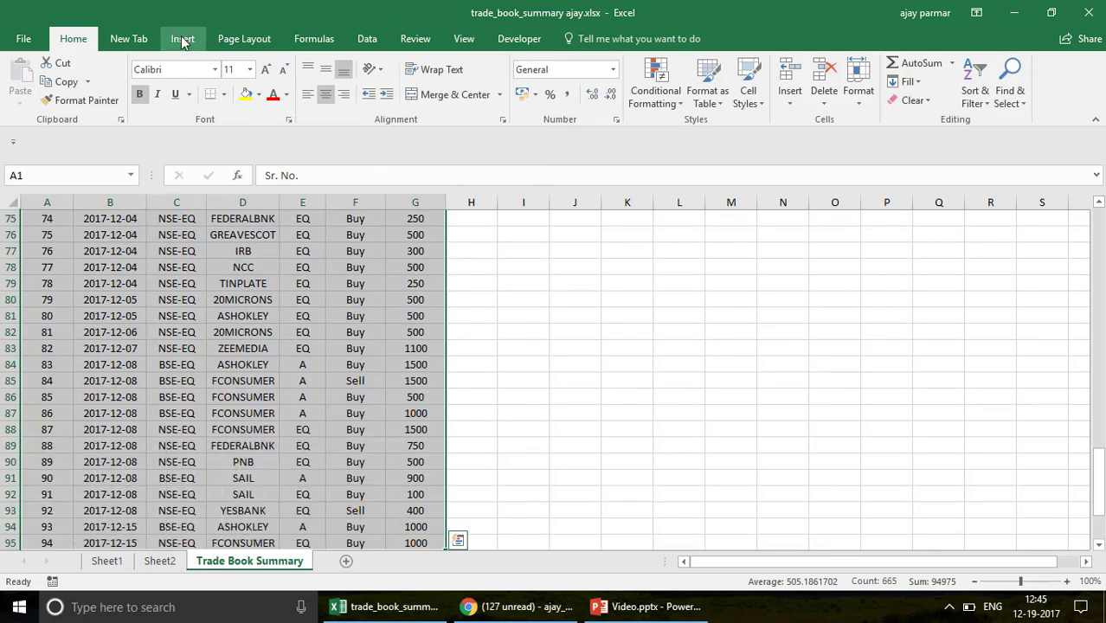
{"action": "left_click", "coordinate": [183, 40]}
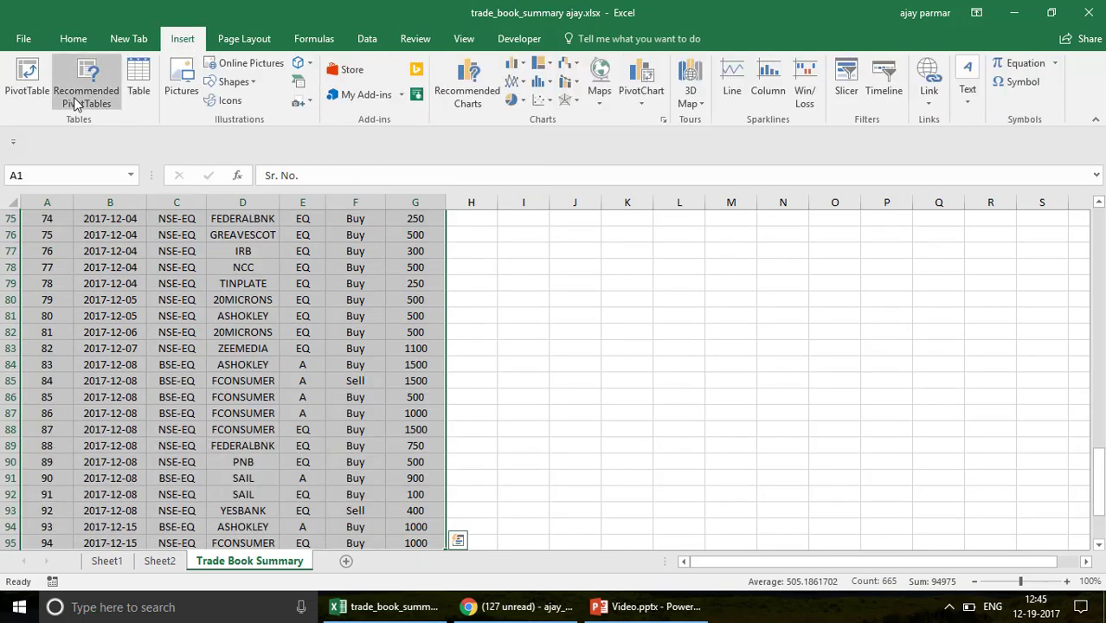
{"action": "left_click", "coordinate": [27, 78]}
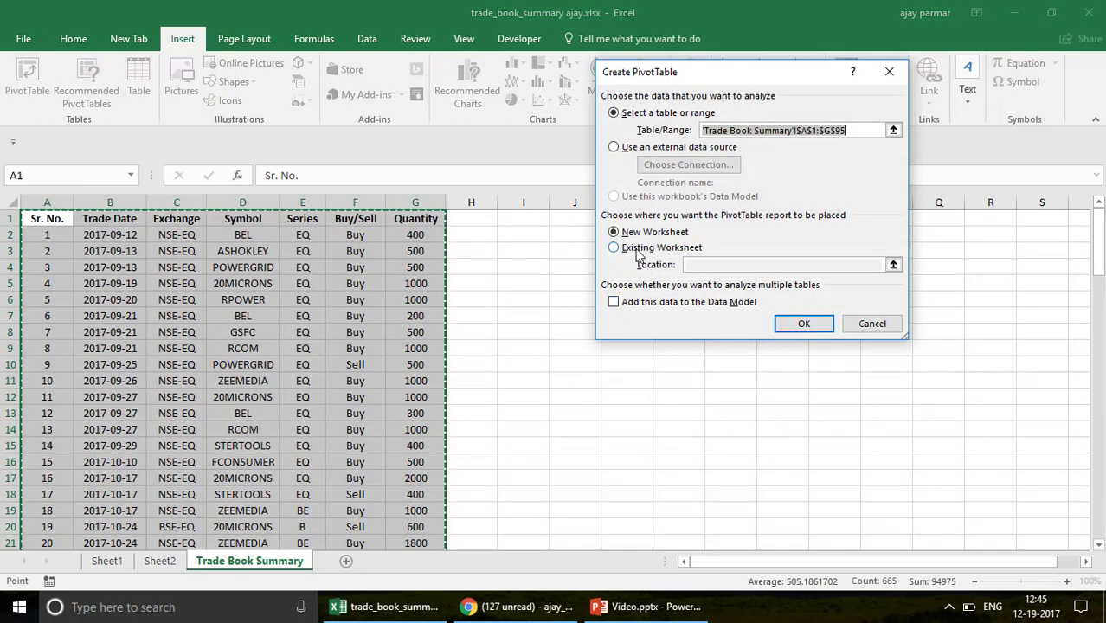
{"action": "left_click", "coordinate": [803, 325]}
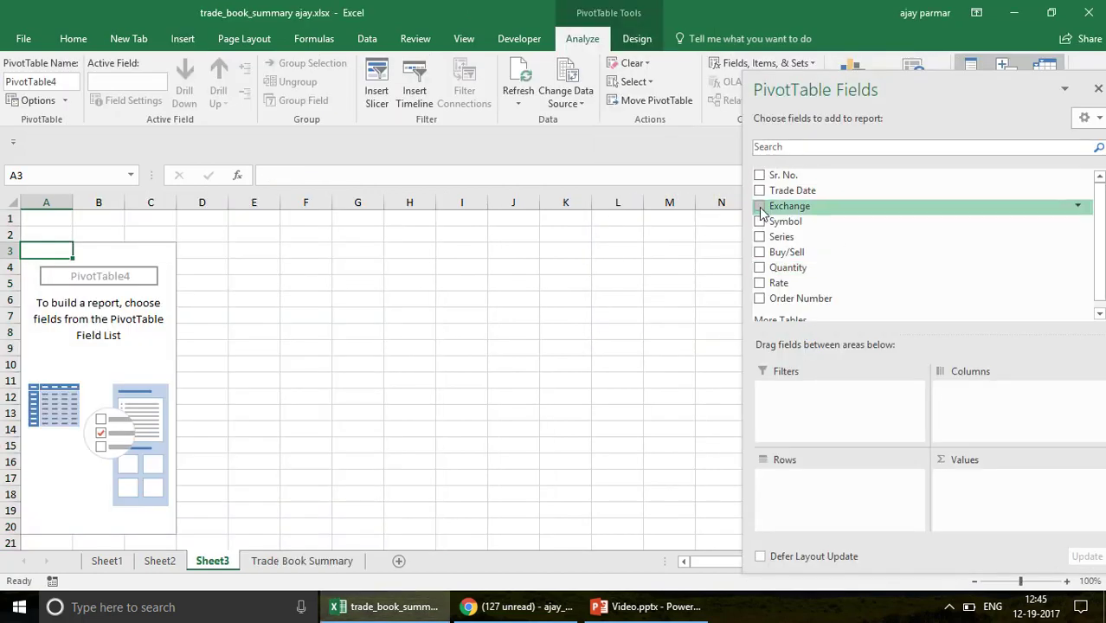
- Lay out the pivot table with Symbol as rows, Buy/Sell as a filter set to Buy, and Quantity as summed values
{"action": "left_click_drag", "start_coordinate": [761, 221], "coordinate": [803, 494]}
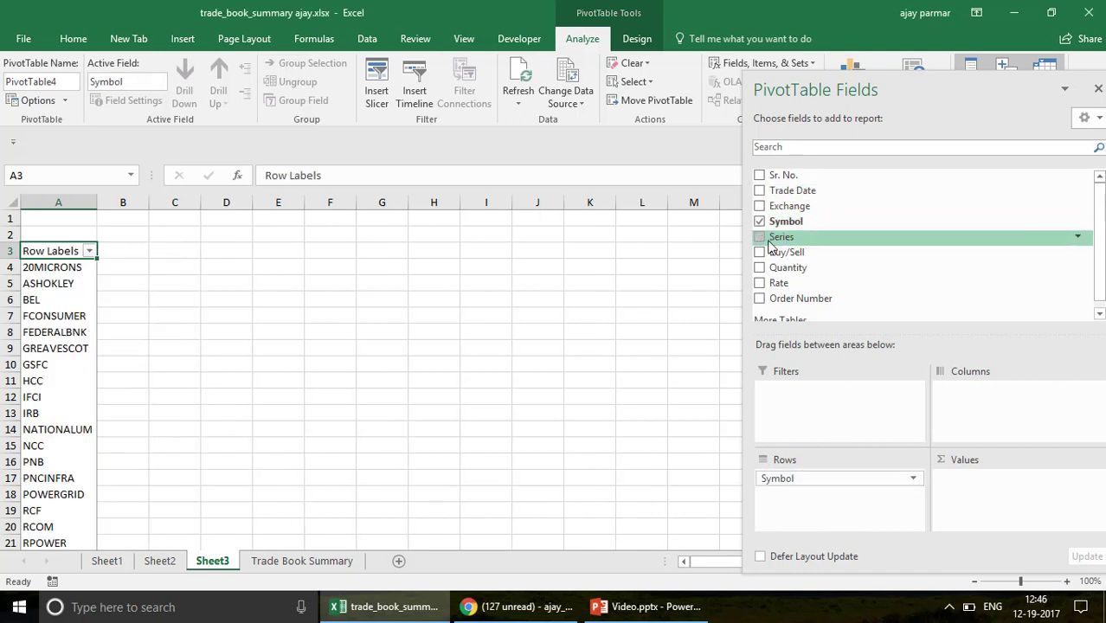
{"action": "left_click_drag", "start_coordinate": [765, 258], "coordinate": [793, 409]}
{"action": "left_click", "coordinate": [130, 218]}
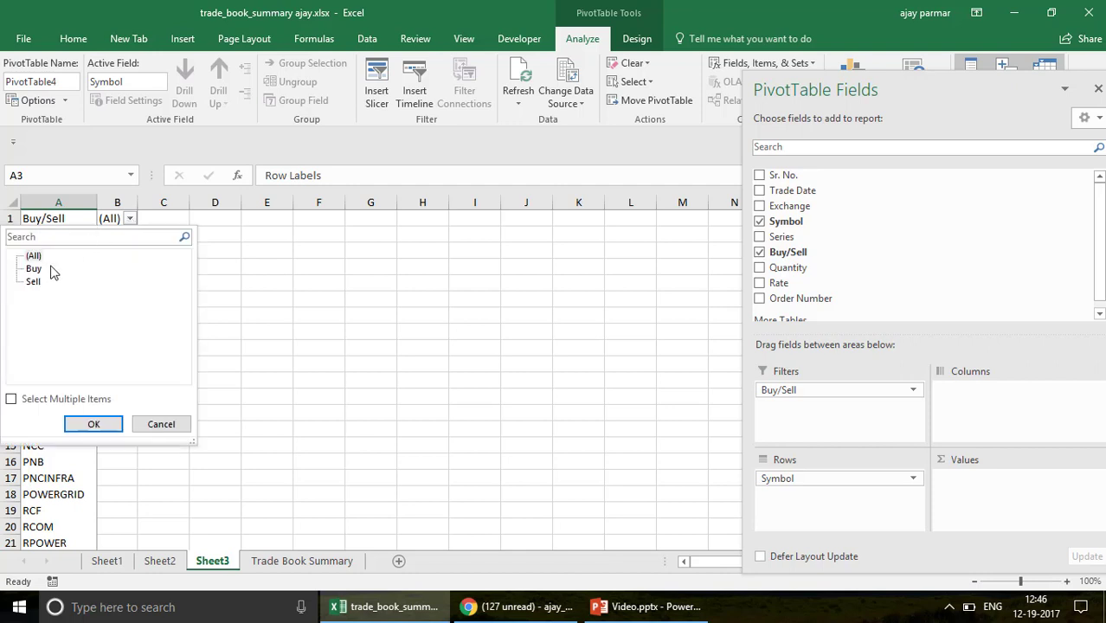
{"action": "left_click", "coordinate": [36, 270]}
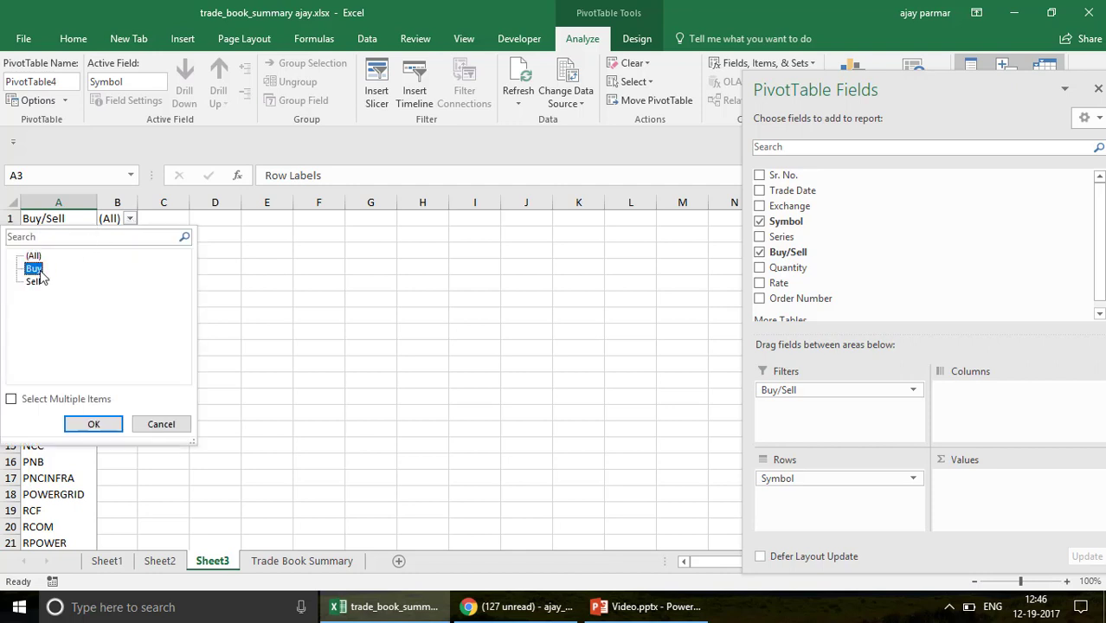
{"action": "left_click", "coordinate": [92, 425]}
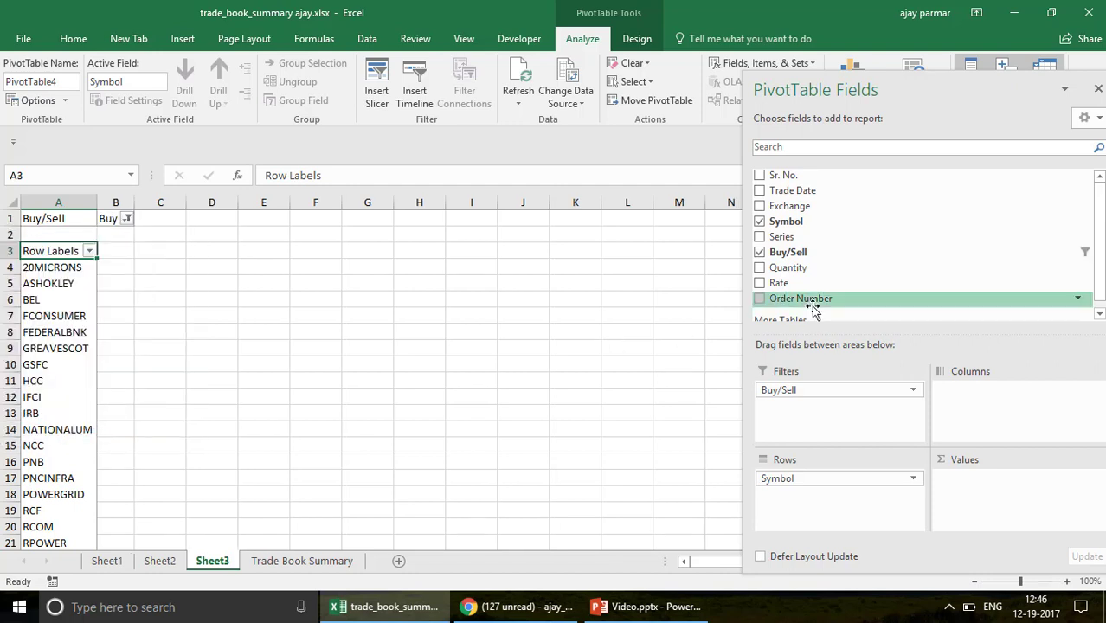
{"action": "left_click_drag", "start_coordinate": [762, 271], "coordinate": [952, 500]}
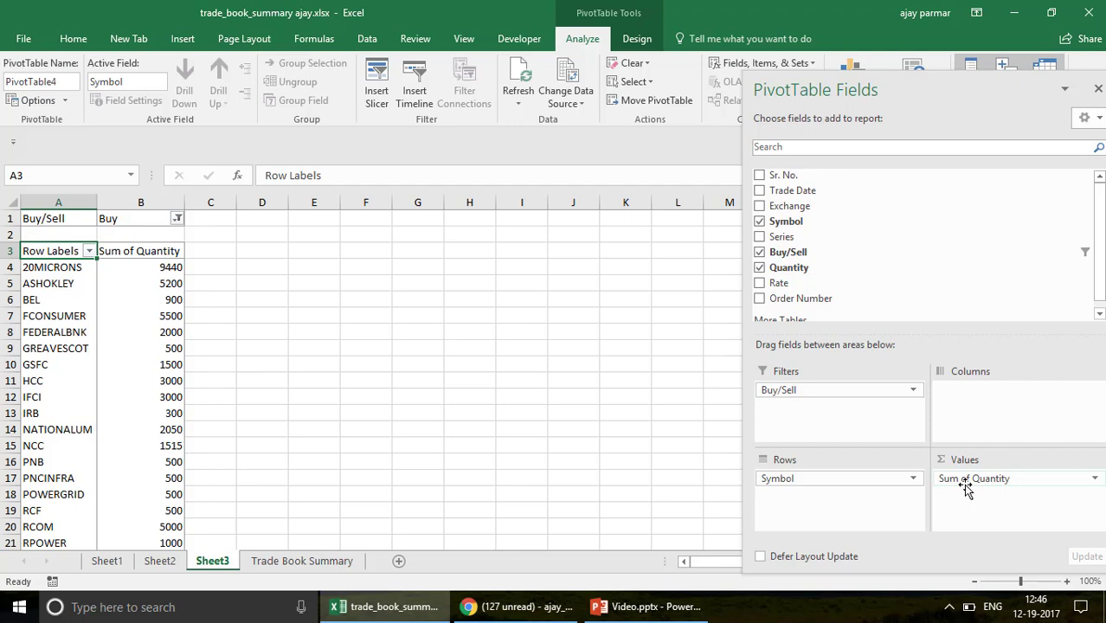
- Close the PivotTable field list and apply a pivot table style with a solid blue header row
{"action": "left_click", "coordinate": [637, 40]}
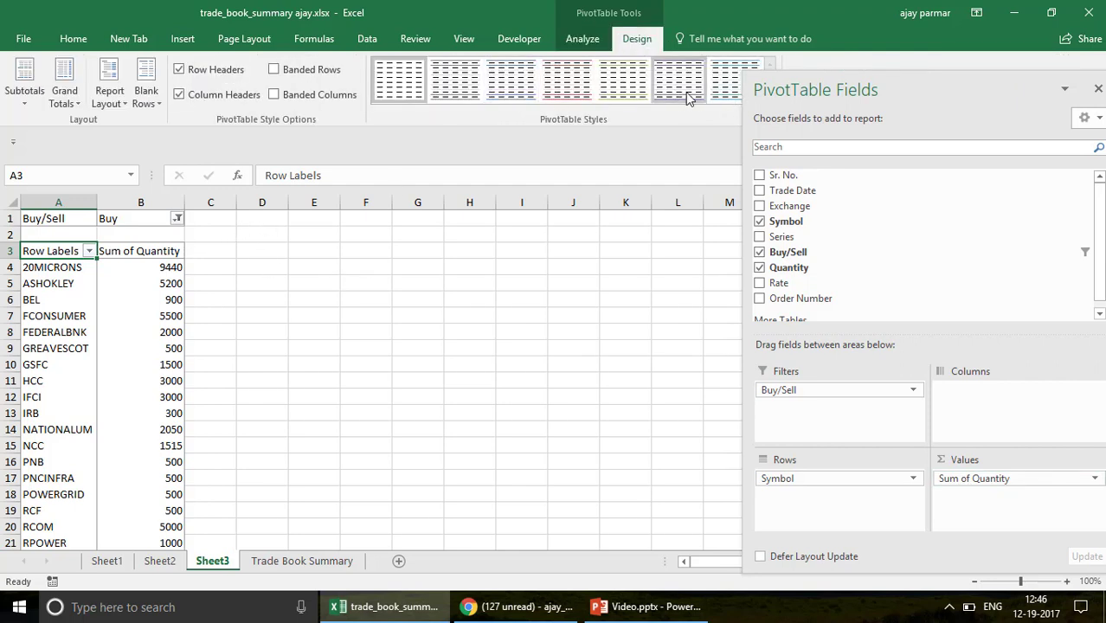
{"action": "left_click", "coordinate": [1097, 89]}
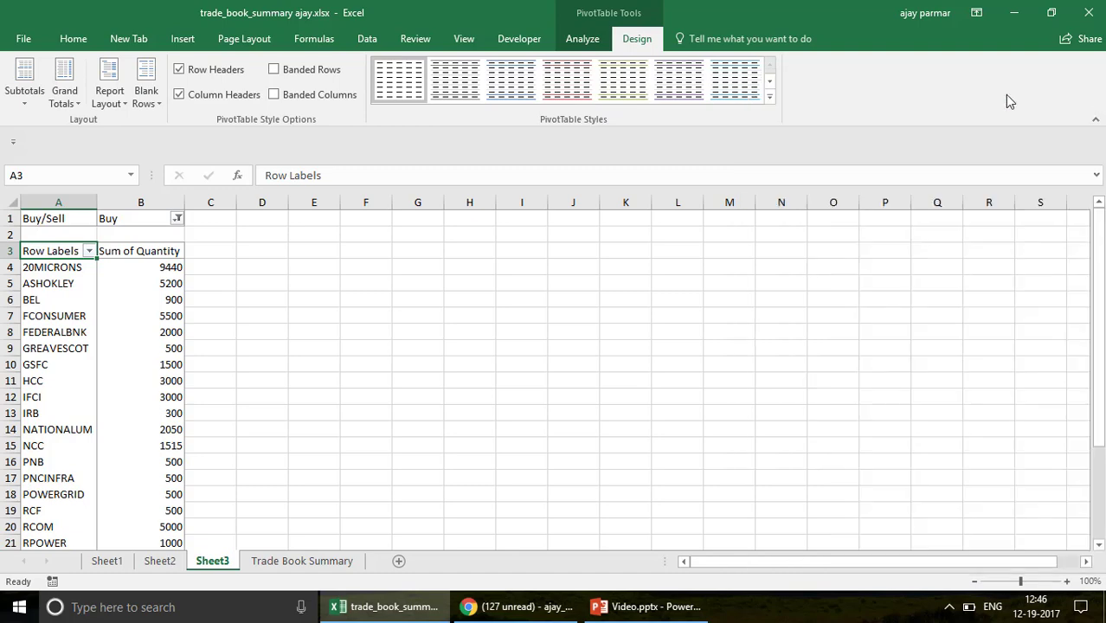
{"action": "left_click", "coordinate": [771, 103]}
{"action": "left_click", "coordinate": [461, 354]}
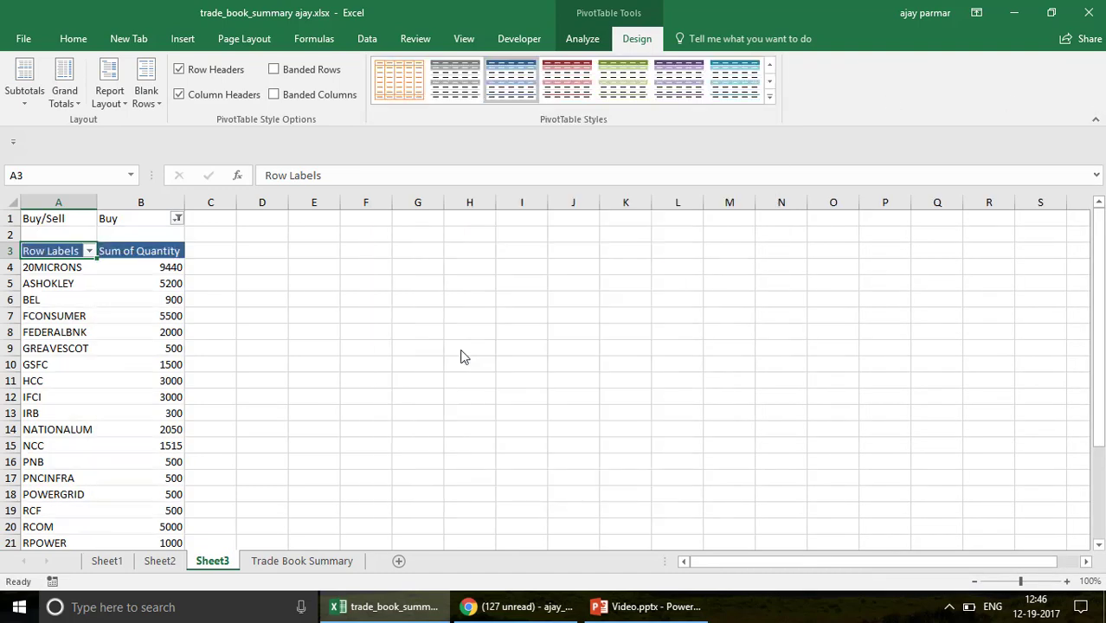
- Show the pivot table report in tabular form
{"action": "left_click", "coordinate": [75, 102]}
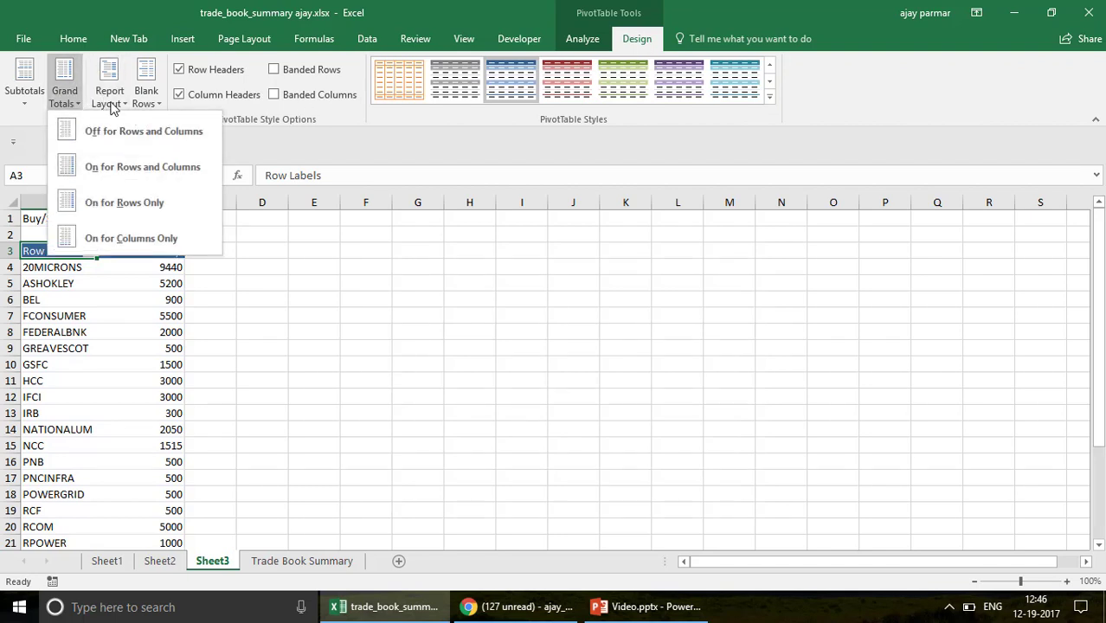
{"action": "left_click", "coordinate": [113, 99]}
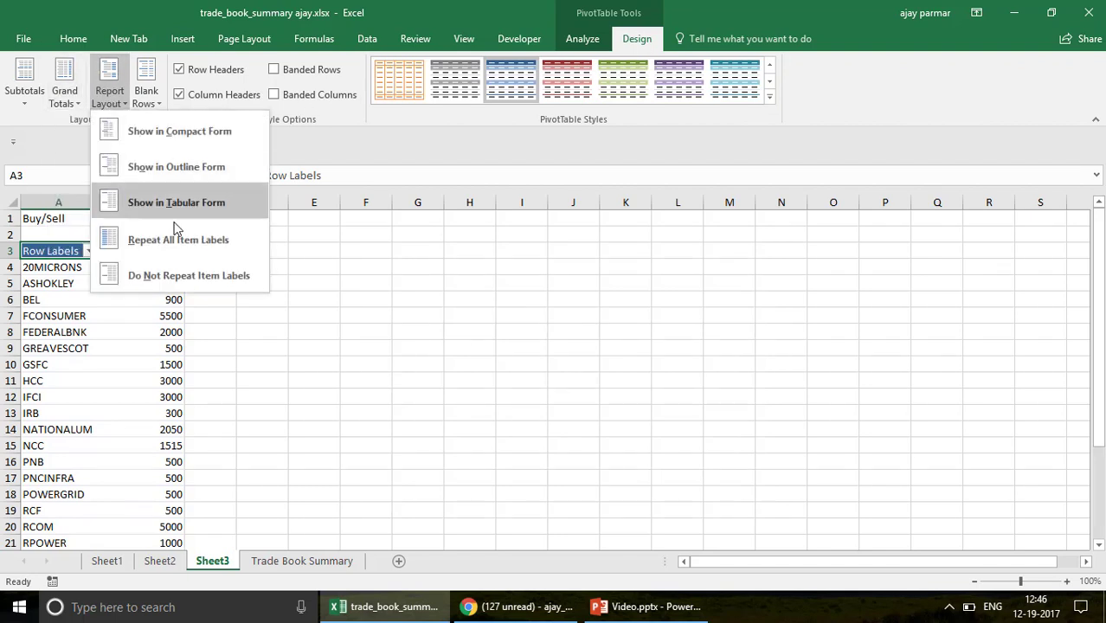
{"action": "left_click", "coordinate": [246, 201]}
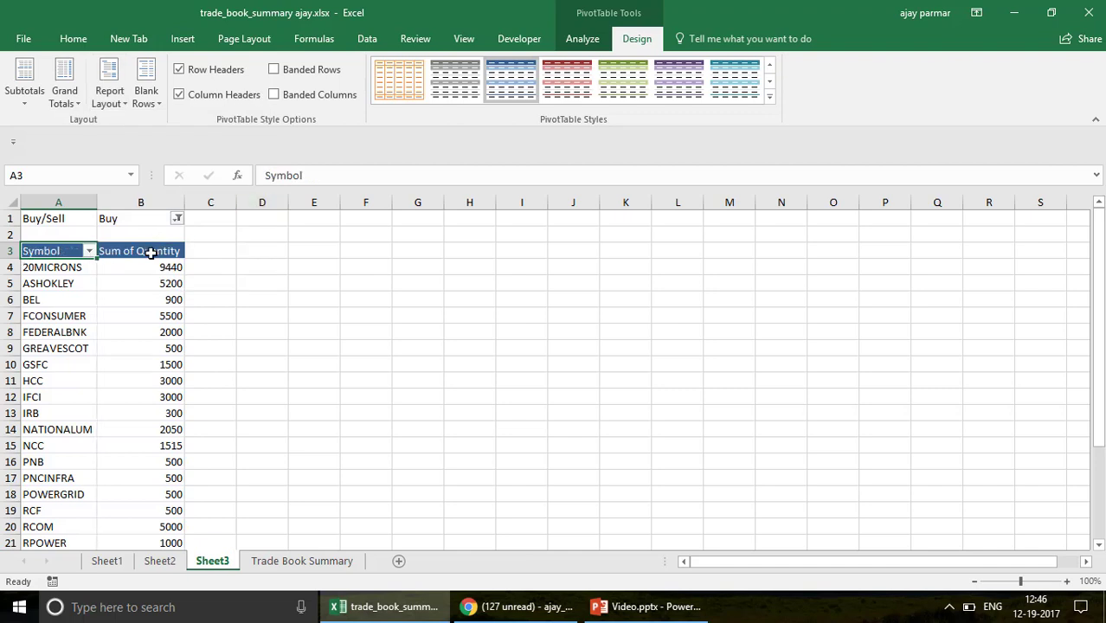
{"action": "left_click", "coordinate": [300, 355]}
- Try to show the Sum of Quantity values as Rank Smallest to Largest with Symbol as the base field
{"action": "left_click", "coordinate": [149, 271]}
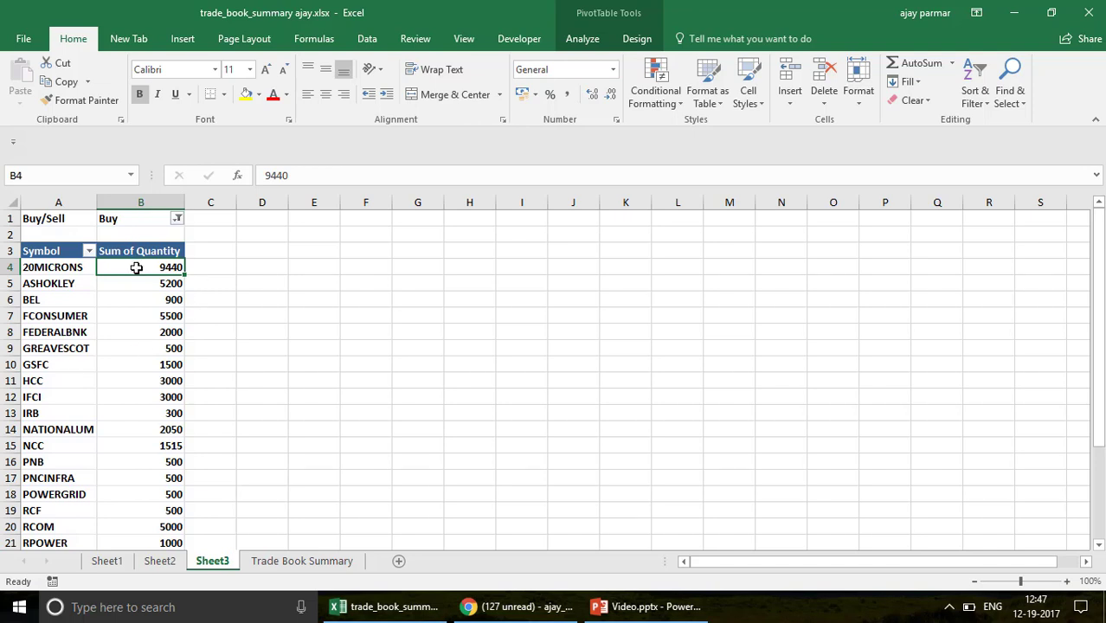
{"action": "mouse_move", "coordinate": [136, 268]}
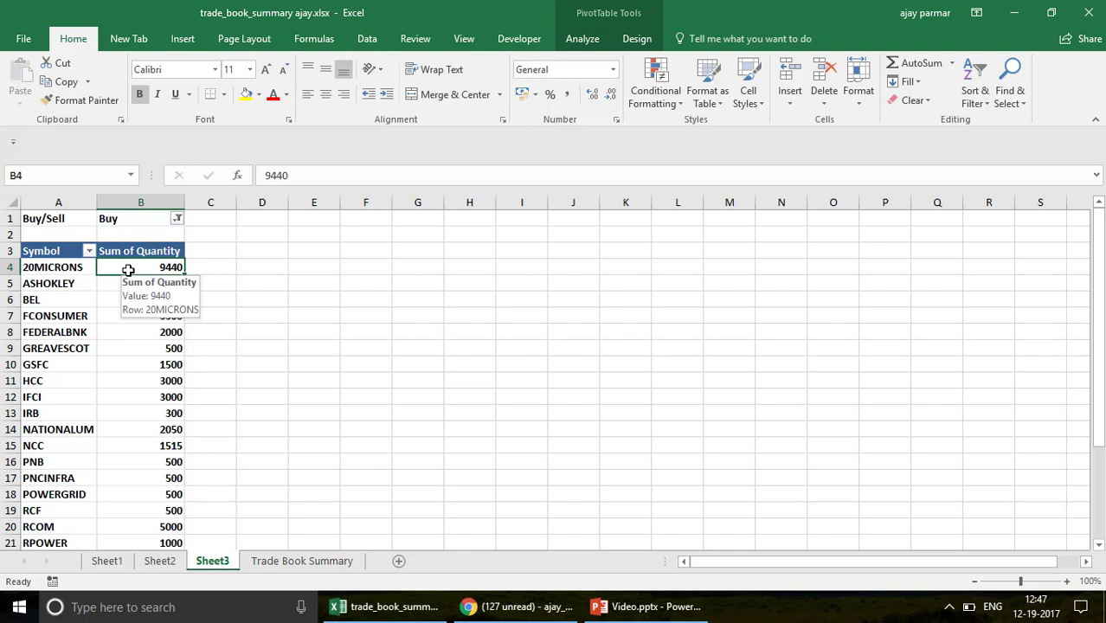
{"action": "right_click", "coordinate": [133, 267]}
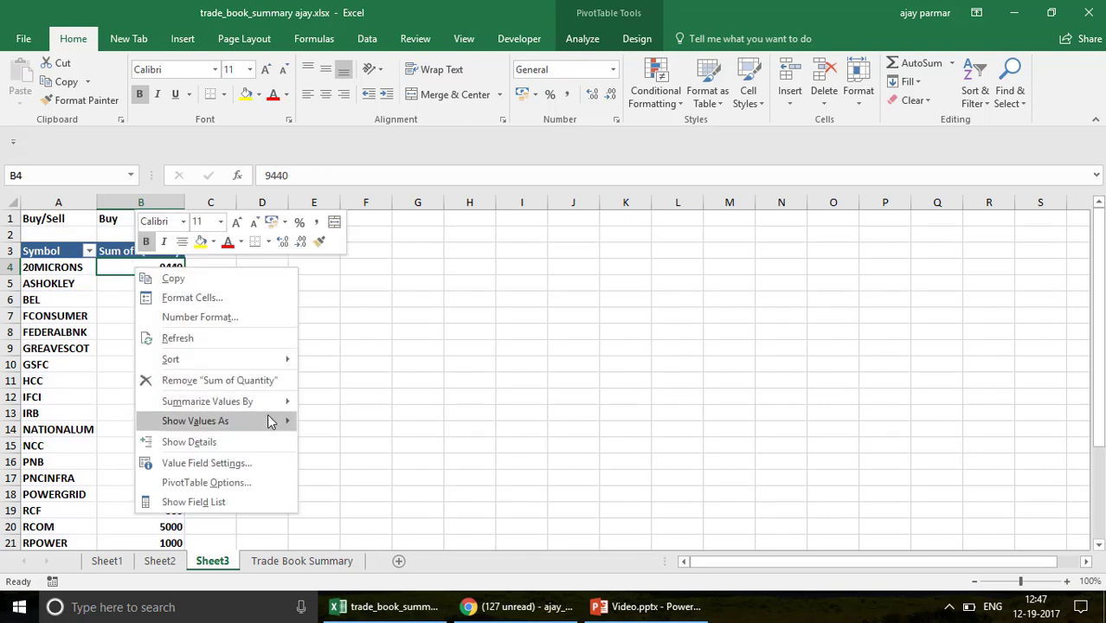
{"action": "mouse_move", "coordinate": [203, 405]}
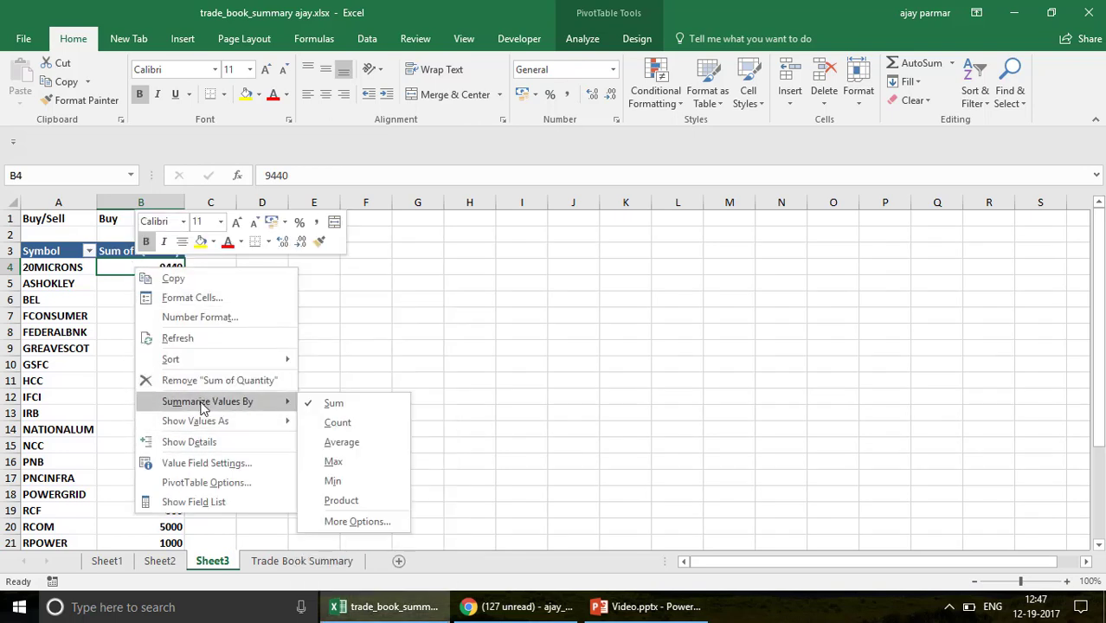
{"action": "mouse_move", "coordinate": [214, 424]}
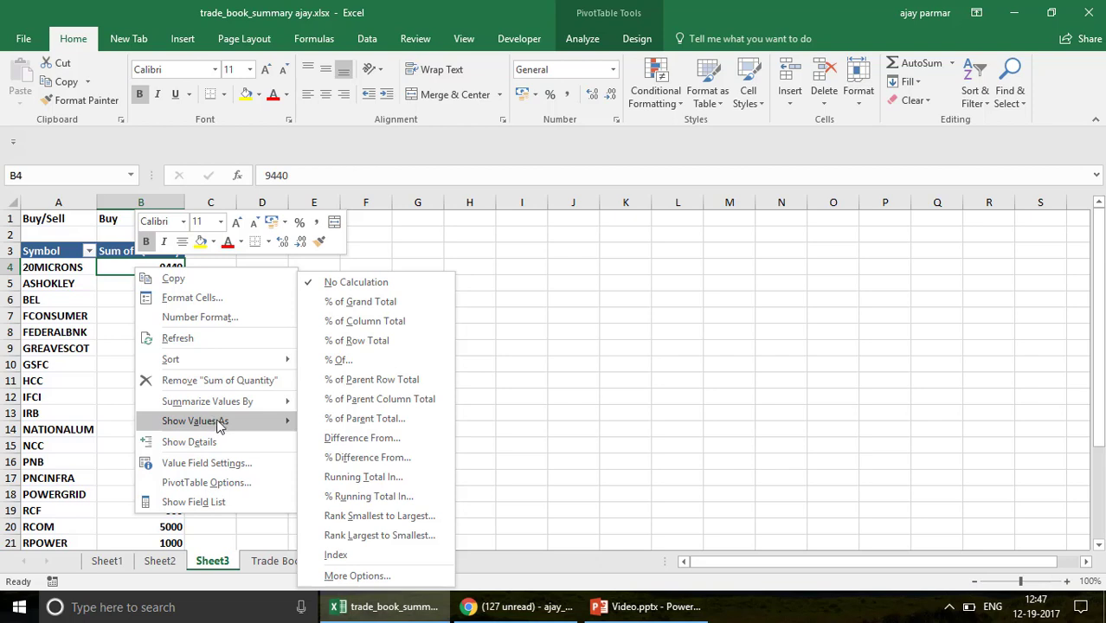
{"action": "left_click", "coordinate": [389, 517]}
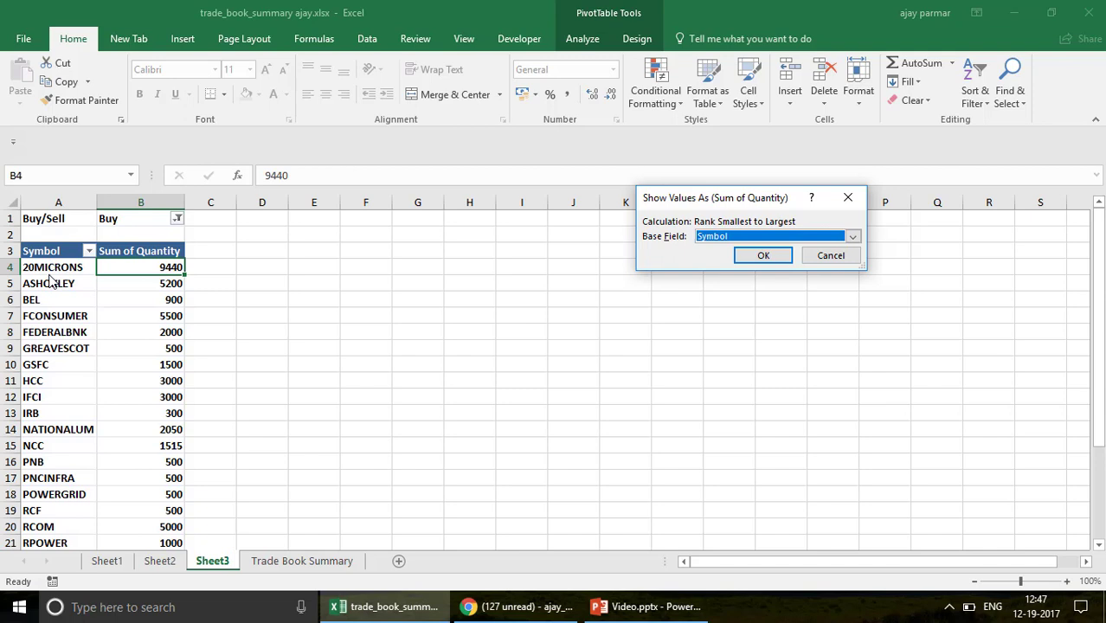
{"action": "left_click", "coordinate": [853, 239]}
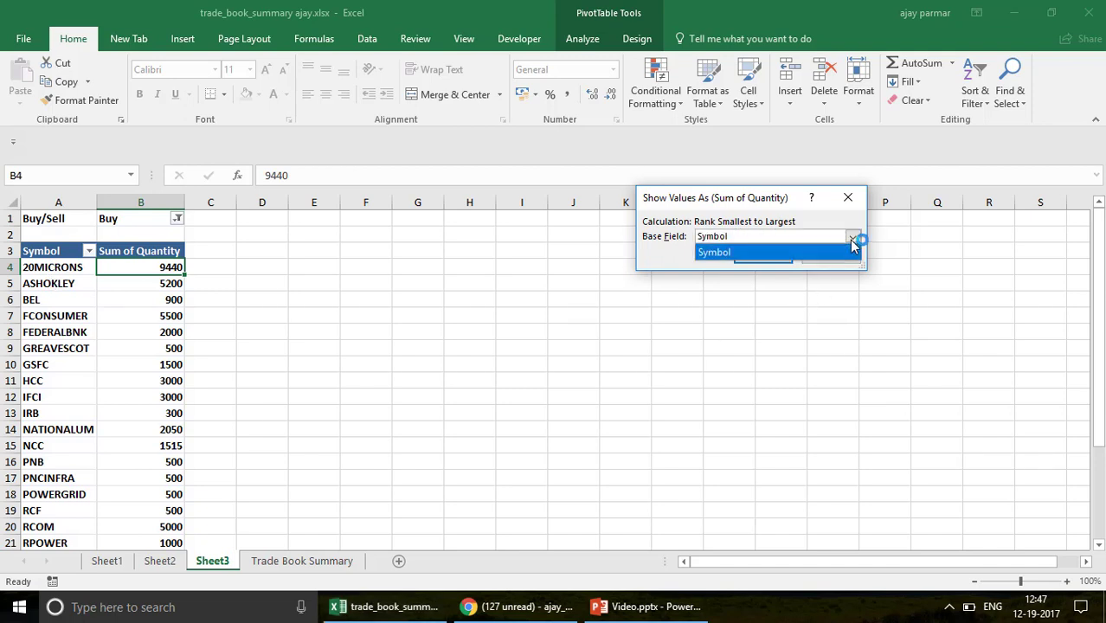
{"action": "left_click", "coordinate": [802, 253]}
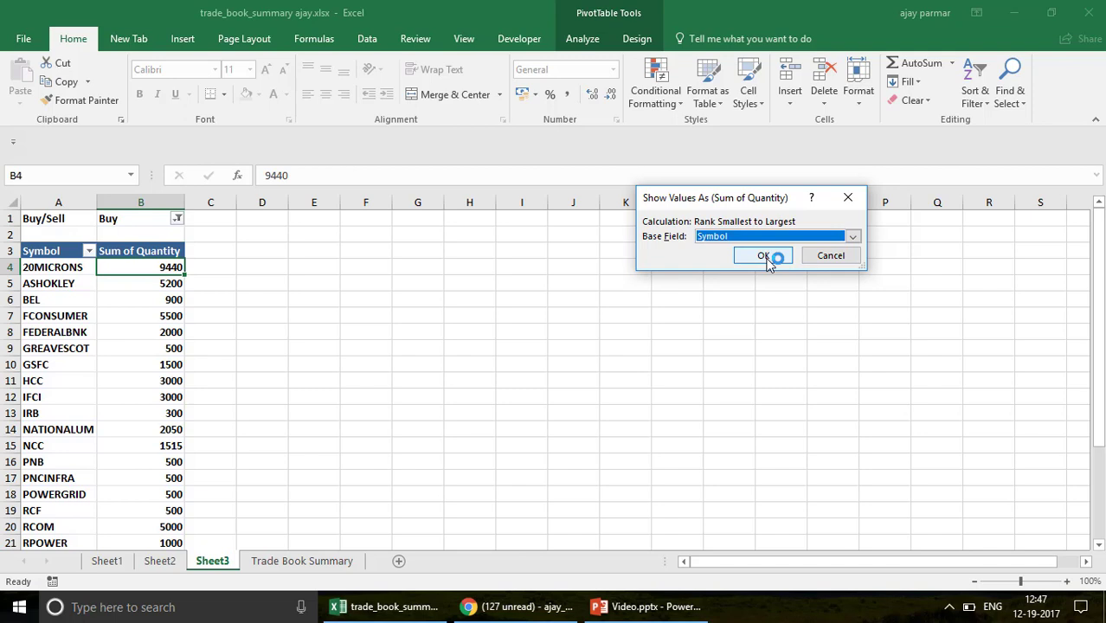
{"action": "left_click", "coordinate": [764, 257]}
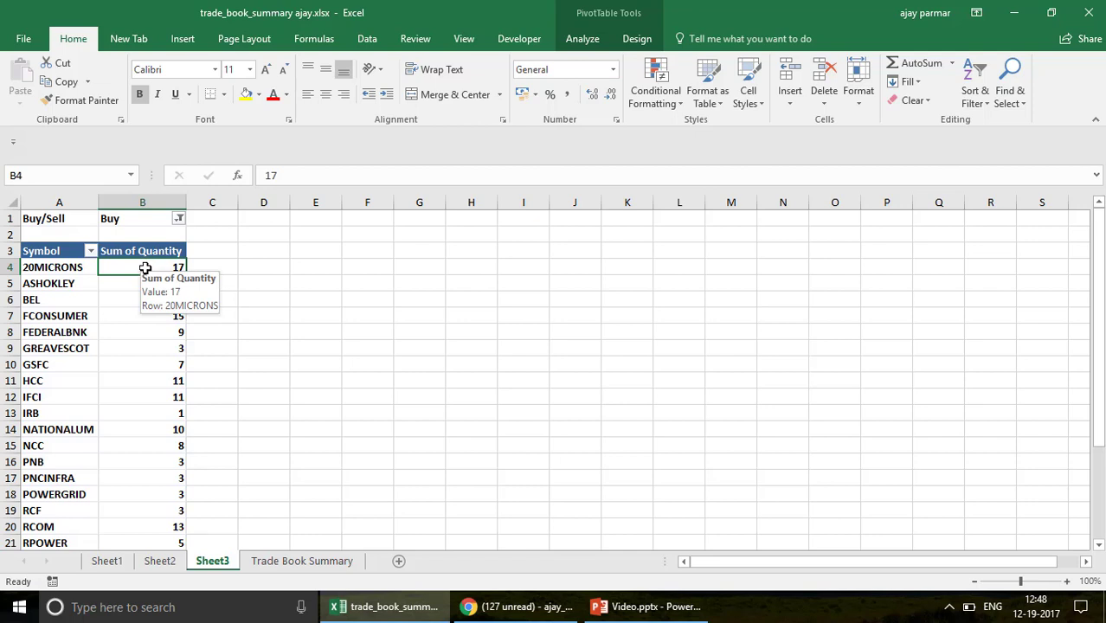
{"action": "key", "text": "alt+F5"}
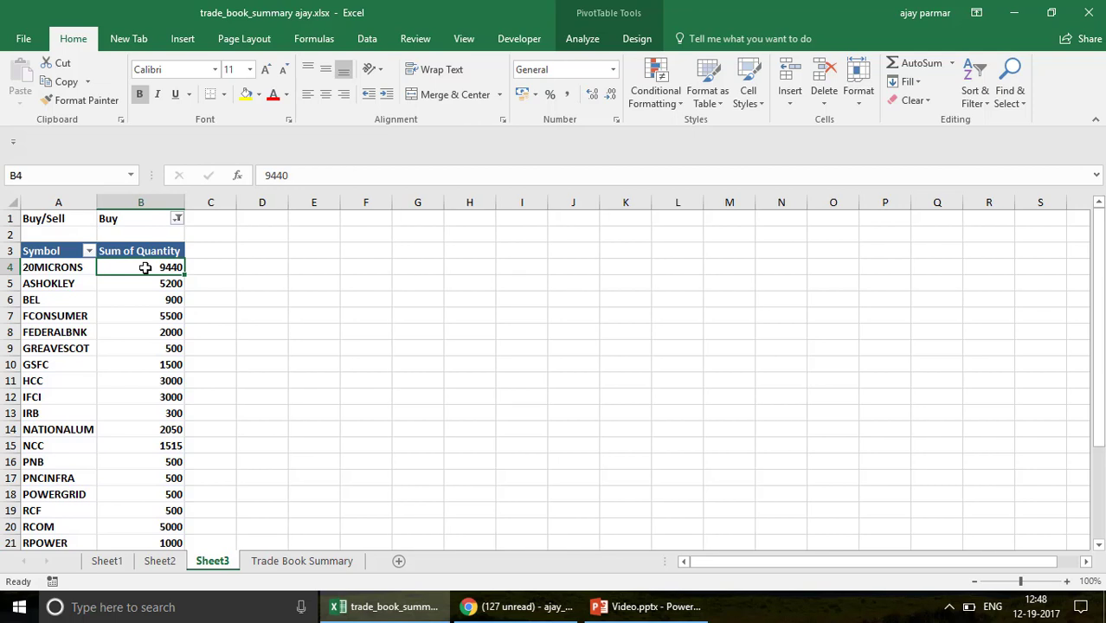
- Reopen the PivotTable field list and add Quantity a second time as a values field
{"action": "right_click", "coordinate": [145, 268]}
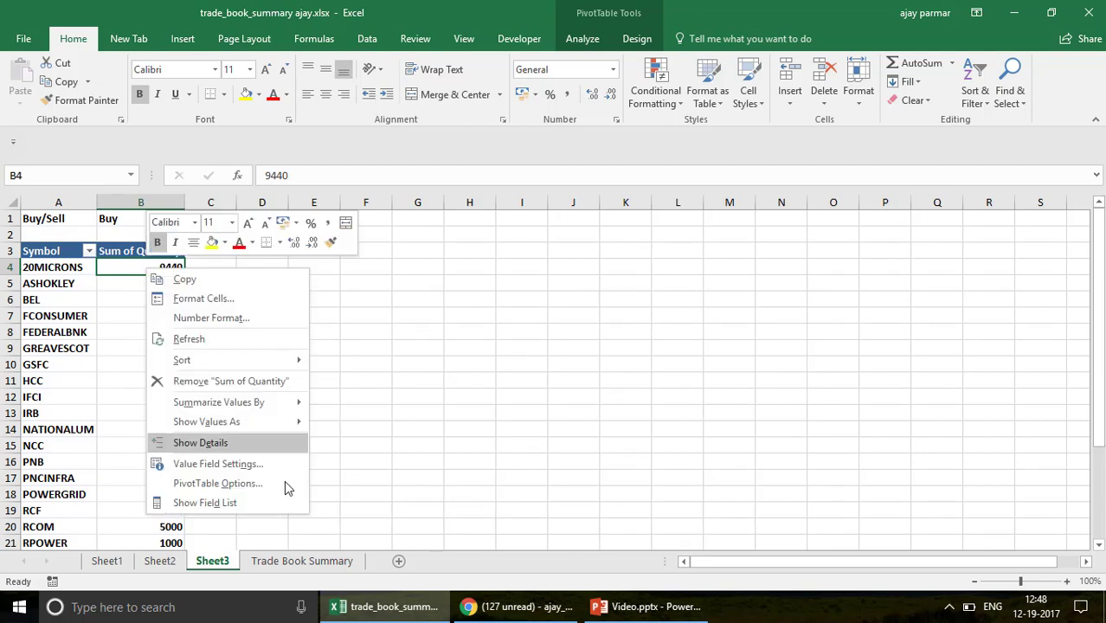
{"action": "left_click", "coordinate": [219, 503]}
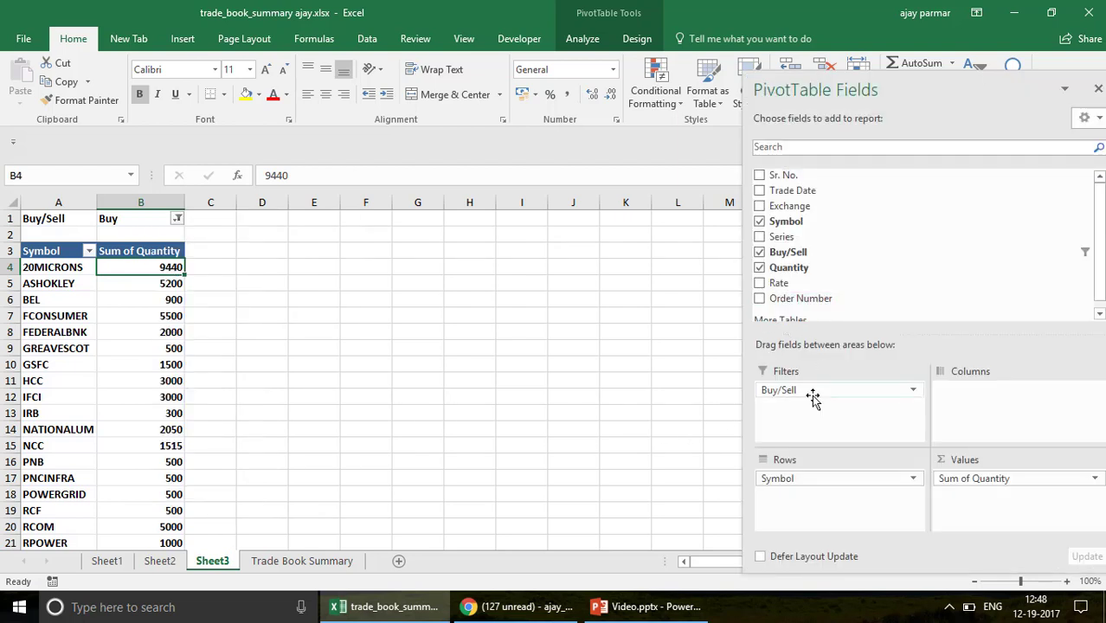
{"action": "left_click_drag", "start_coordinate": [790, 270], "coordinate": [991, 499]}
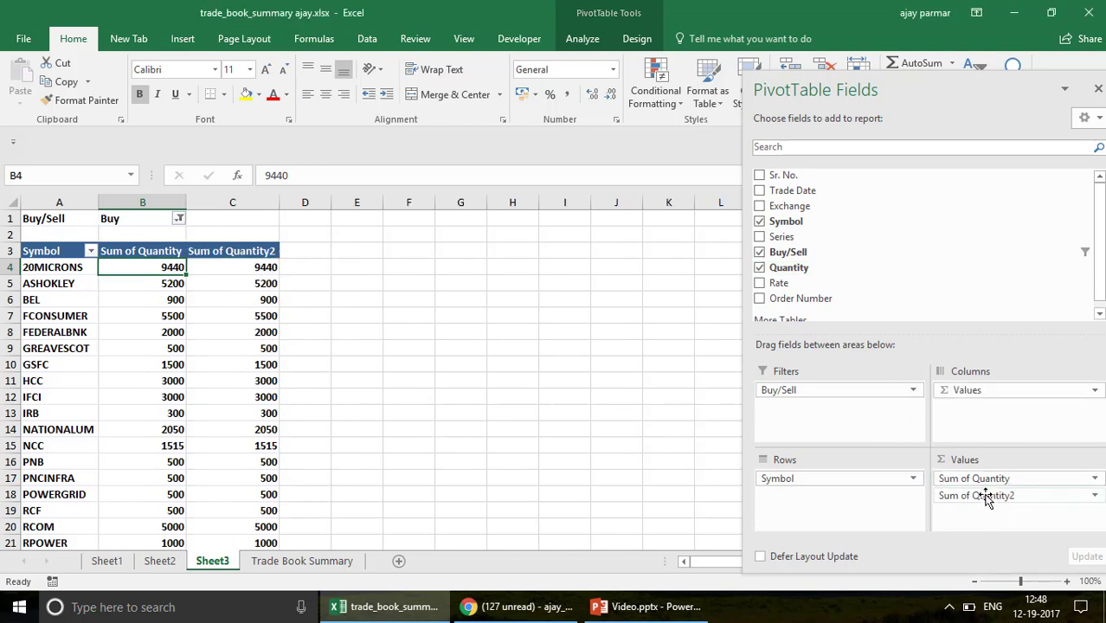
- Show the Sum of Quantity2 values as Rank Smallest to Largest with Symbol as the base field
{"action": "left_click", "coordinate": [246, 265]}
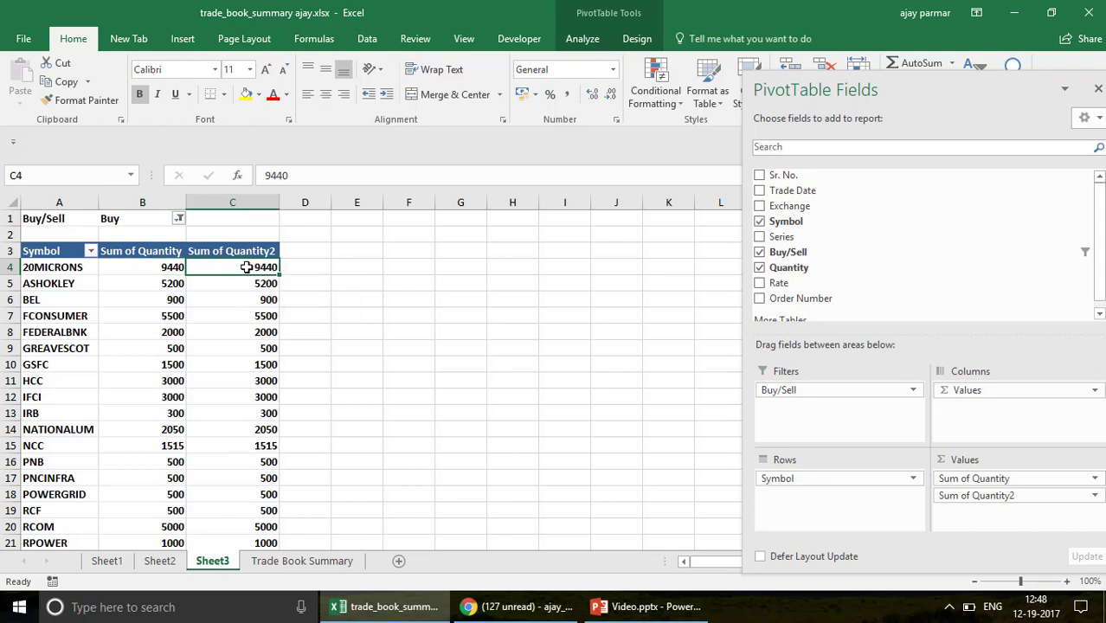
{"action": "left_click", "coordinate": [144, 266]}
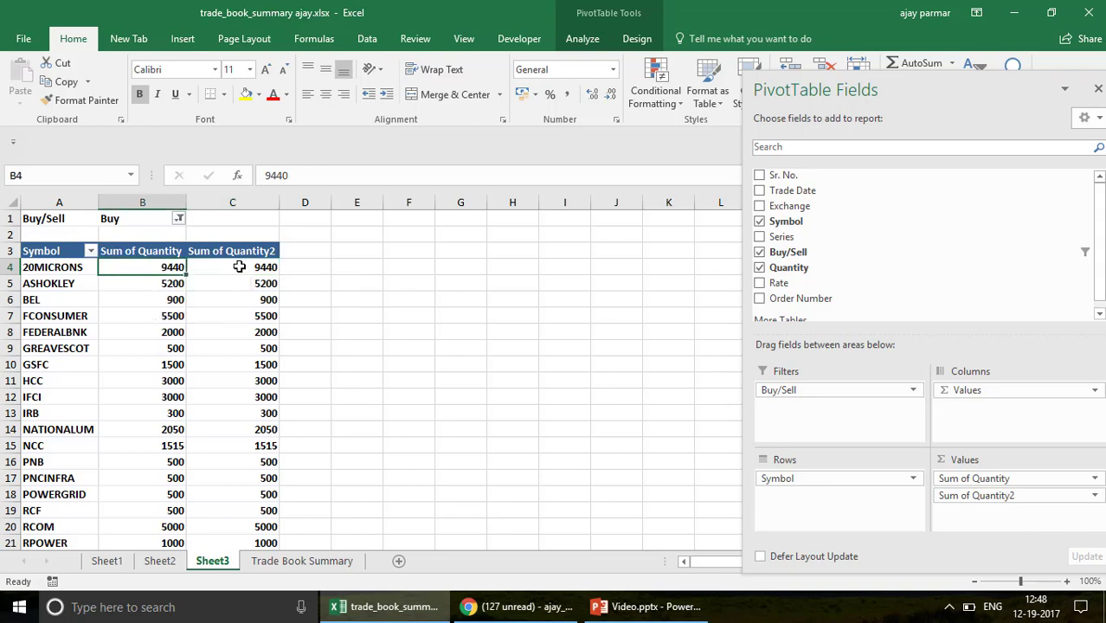
{"action": "left_click", "coordinate": [240, 267]}
{"action": "right_click", "coordinate": [239, 267]}
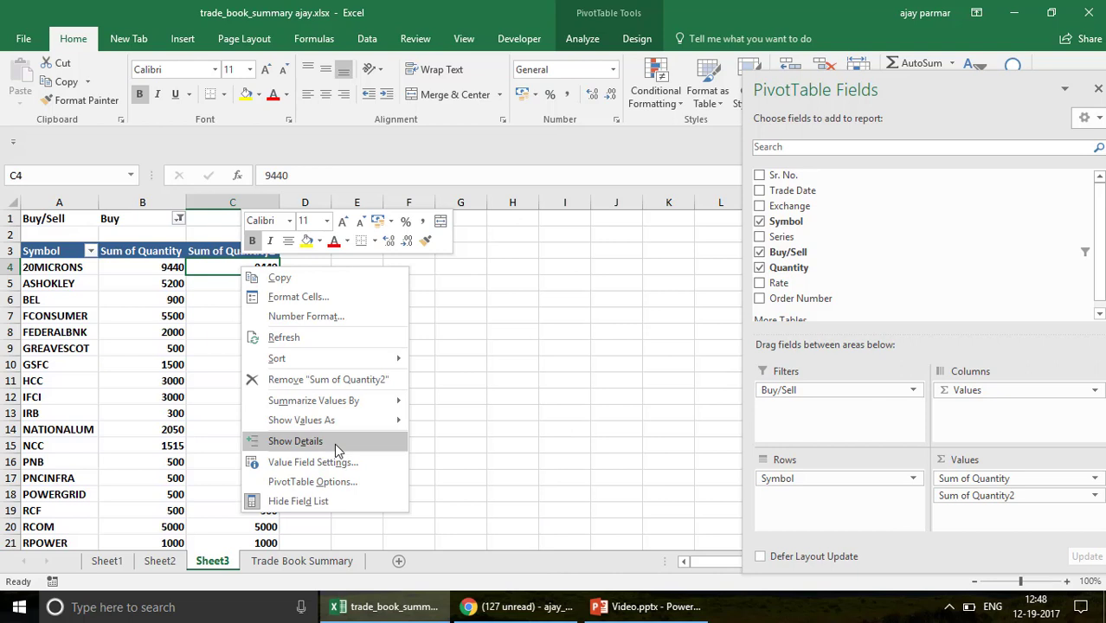
{"action": "mouse_move", "coordinate": [362, 423]}
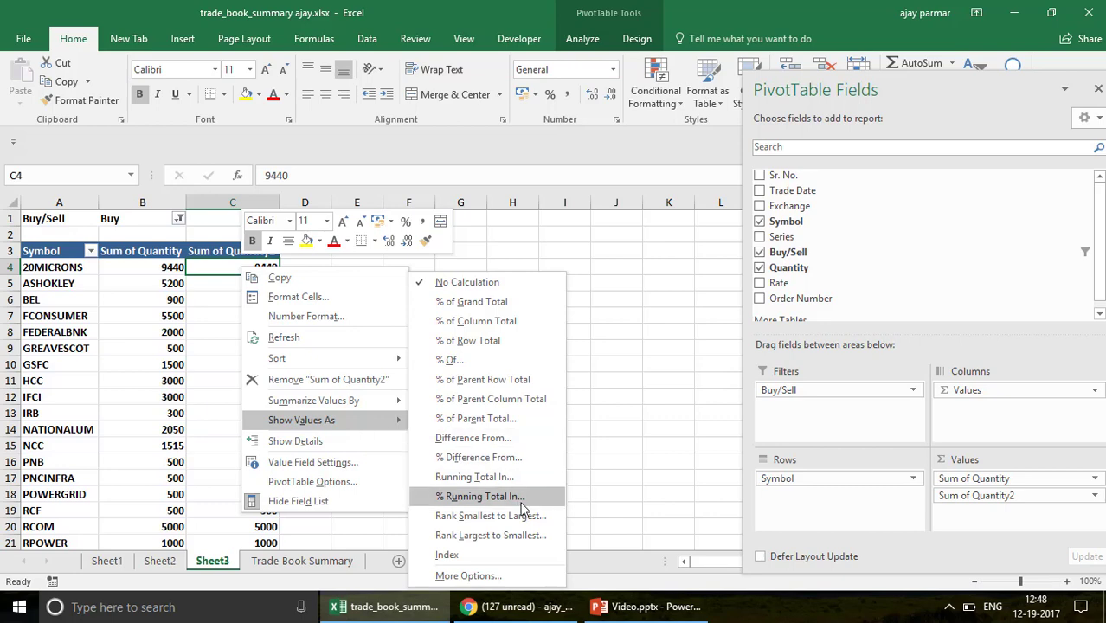
{"action": "left_click", "coordinate": [490, 517]}
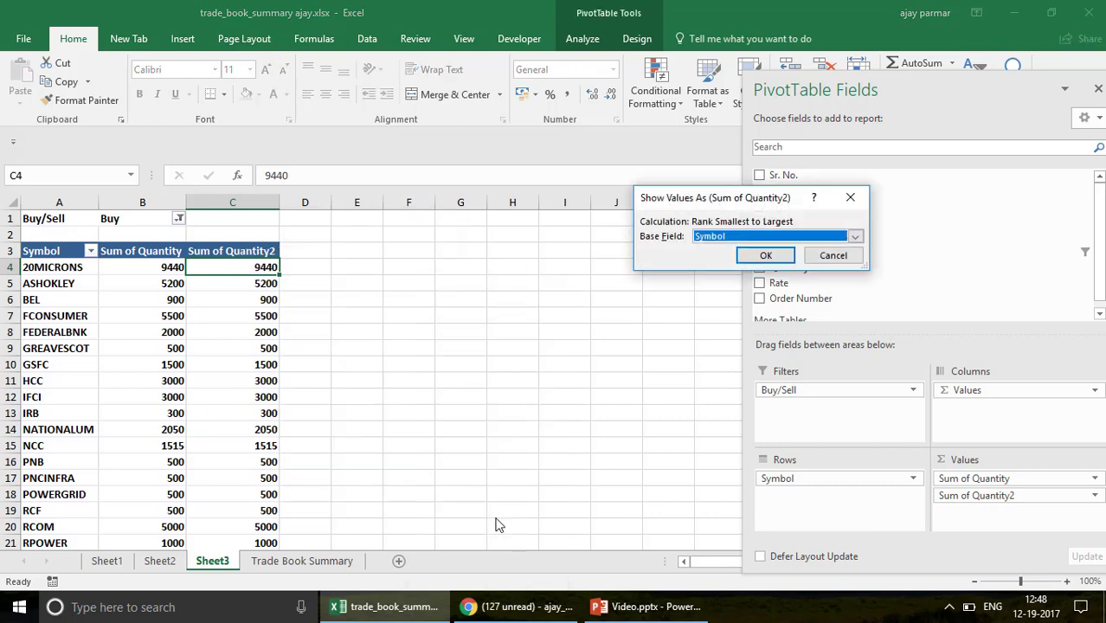
{"action": "left_click", "coordinate": [762, 261]}
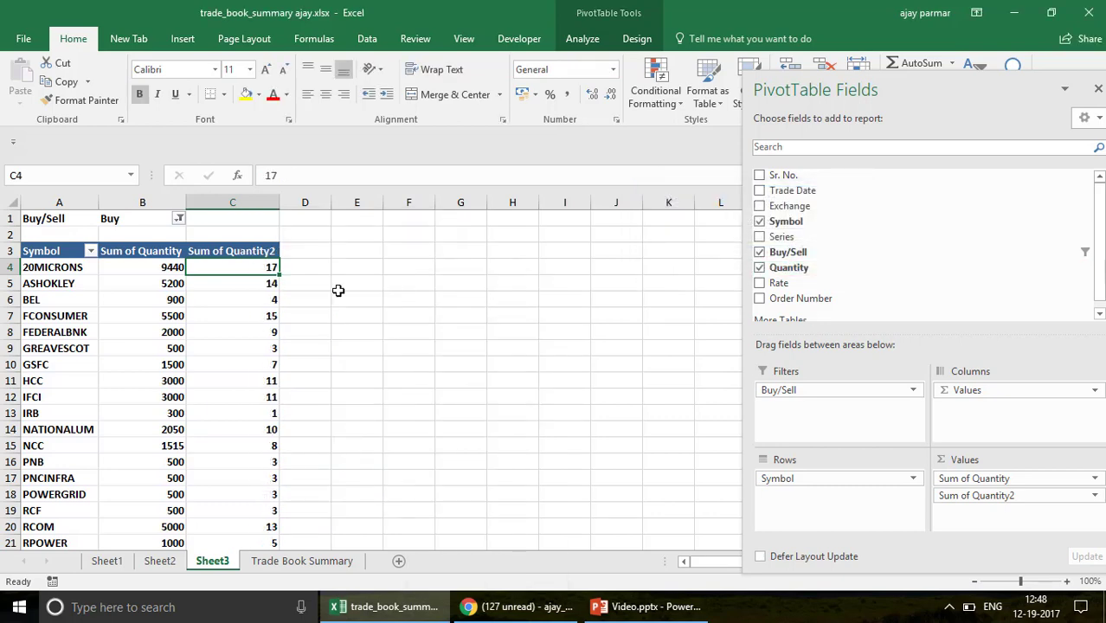
- Close the PivotTable field list
{"action": "left_click", "coordinate": [337, 290]}
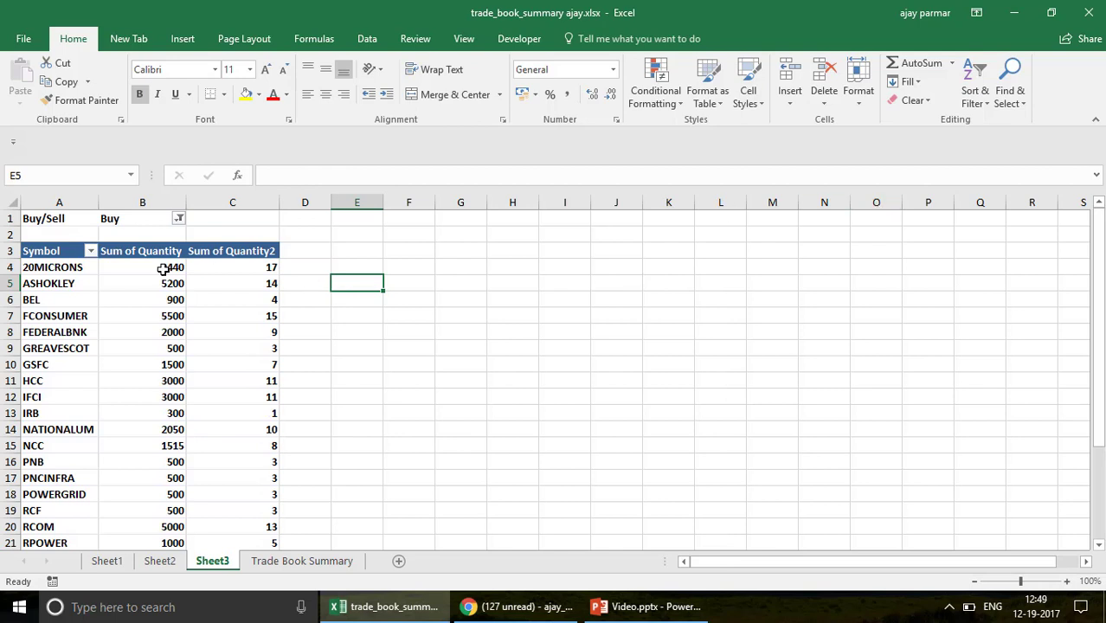
{"action": "left_click", "coordinate": [162, 269]}
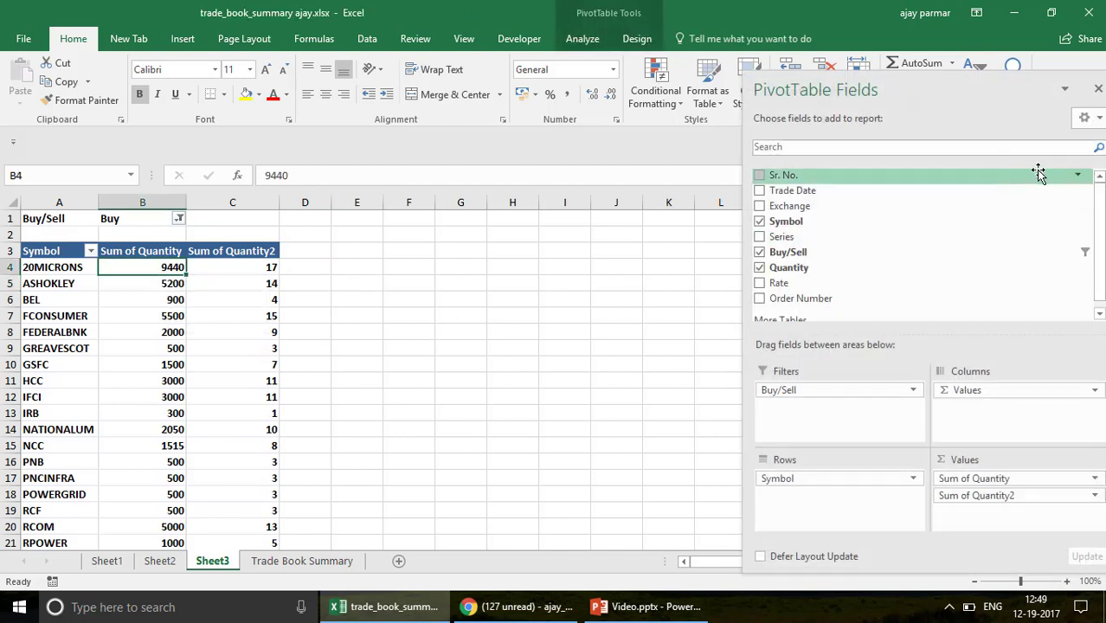
{"action": "left_click", "coordinate": [1097, 88]}
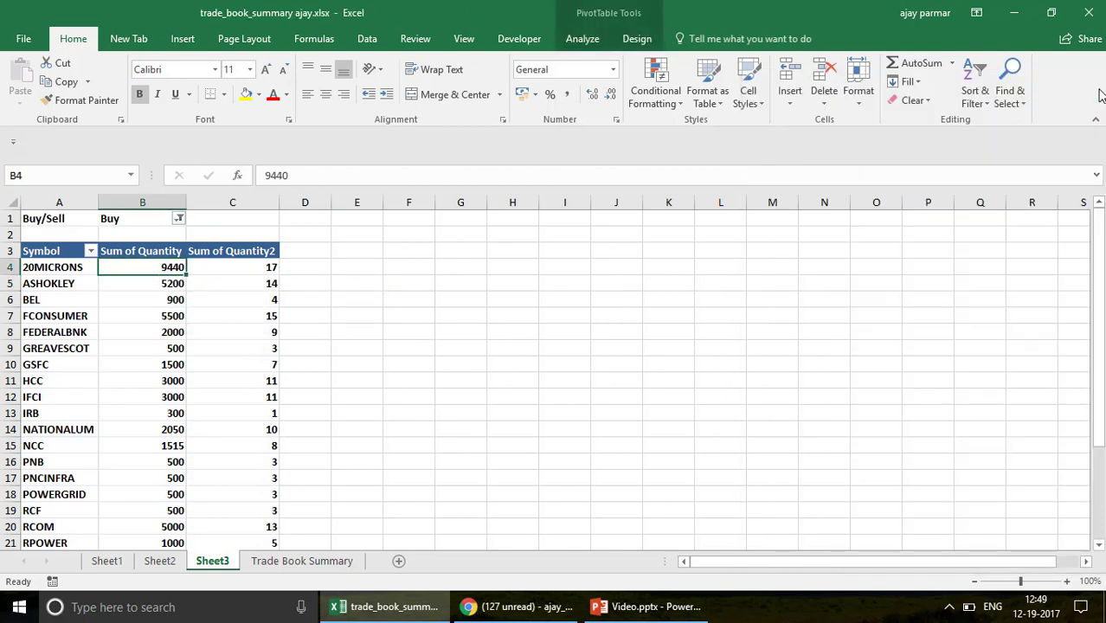
- Compare the quantity and rank of 20MICRONS and select all stock symbols below the Symbol header to count them
{"action": "left_click", "coordinate": [73, 272]}
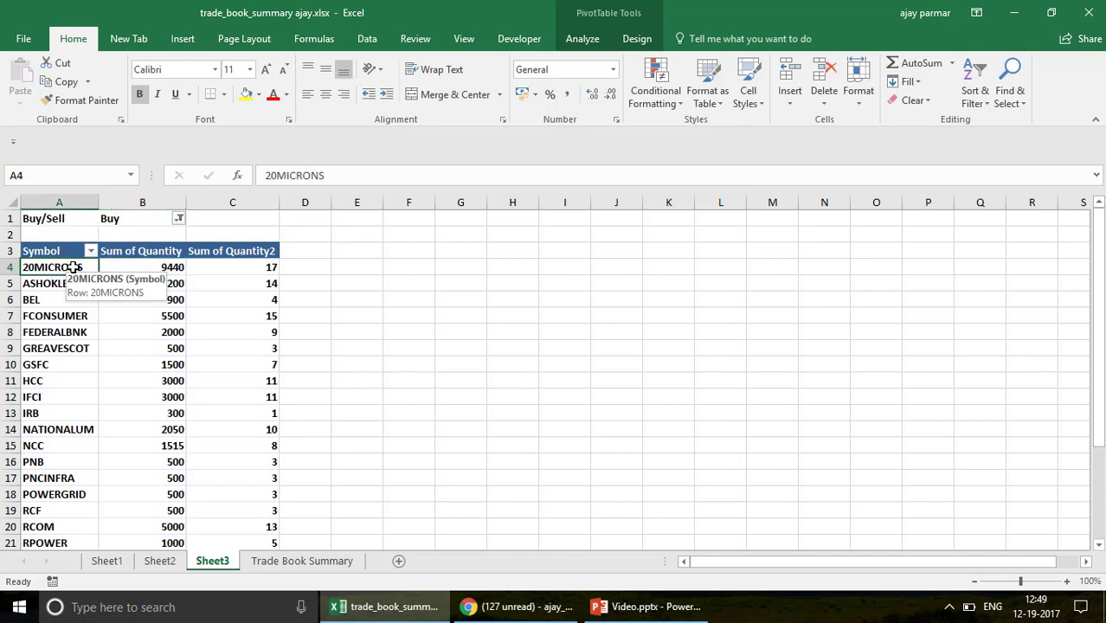
{"action": "left_click", "coordinate": [163, 264]}
{"action": "mouse_move", "coordinate": [217, 271]}
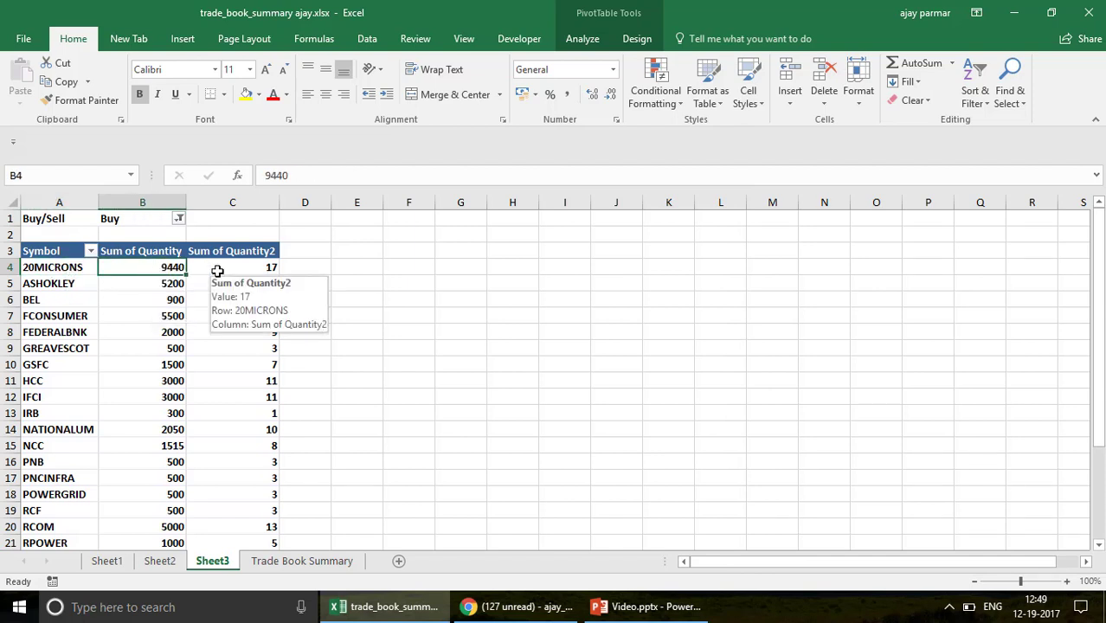
{"action": "left_click", "coordinate": [270, 268]}
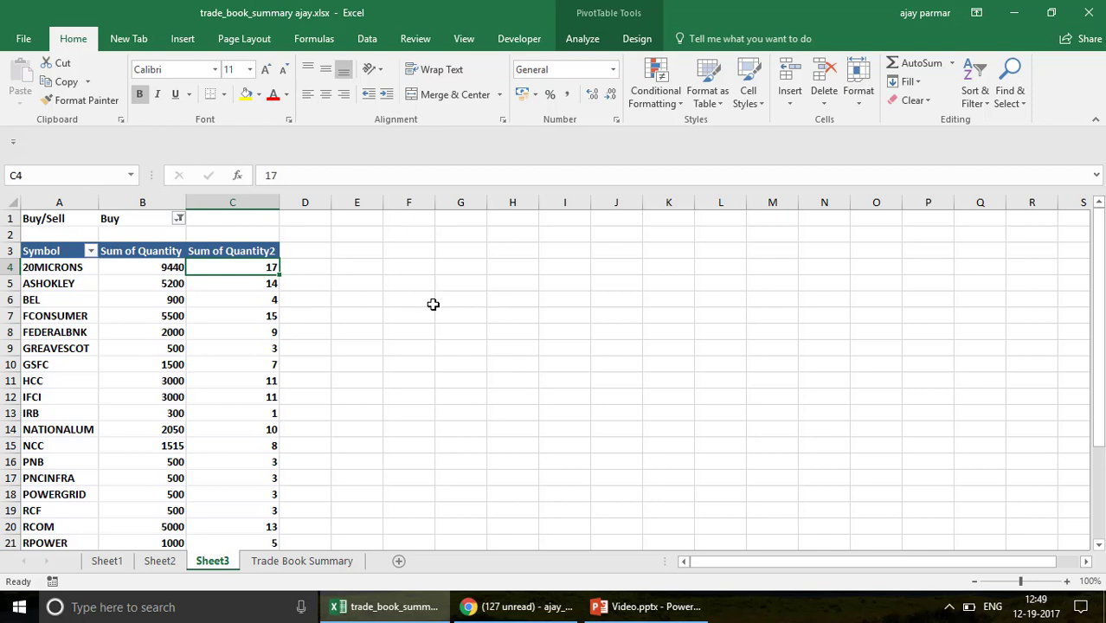
{"action": "left_click", "coordinate": [69, 270]}
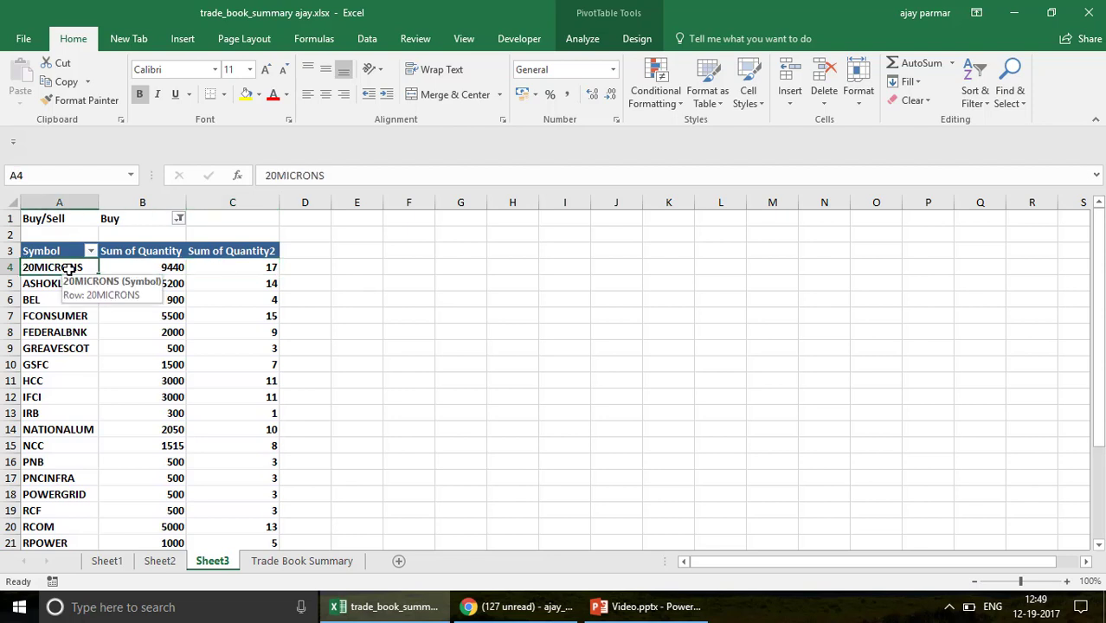
{"action": "key", "text": "ctrl+shift+Down"}
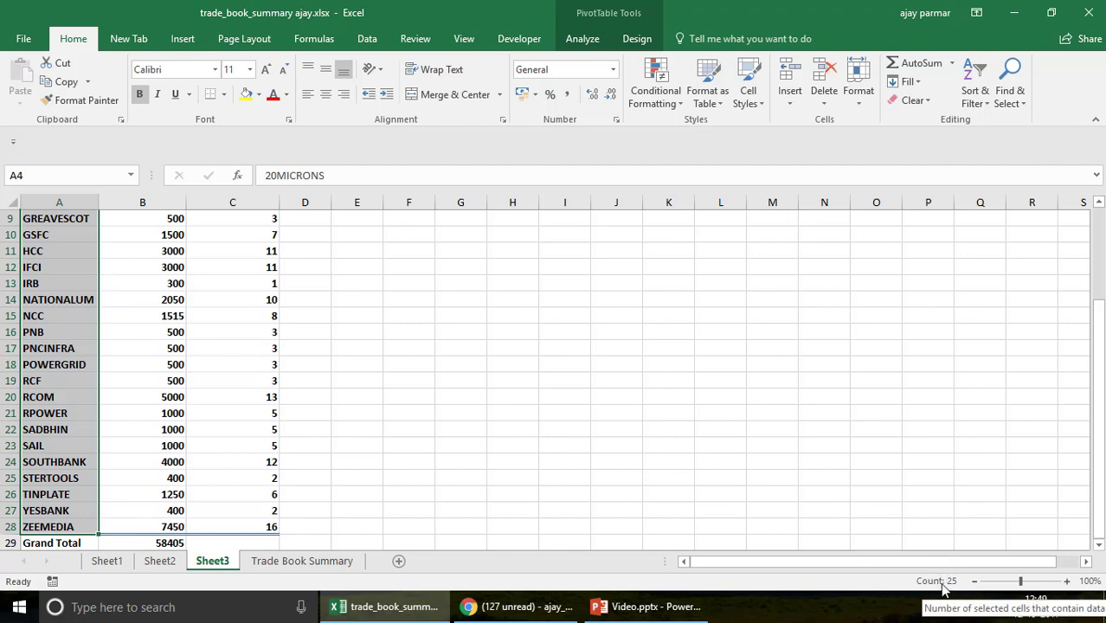
{"action": "left_click", "coordinate": [243, 300]}
{"action": "key", "text": "Up"}
{"action": "key", "text": "Up"}
{"action": "key", "text": "Up"}
{"action": "key", "text": "ctrl+Up"}
{"action": "key", "text": "Down"}
{"action": "key", "text": "Down"}
{"action": "left_click", "coordinate": [598, 259]}
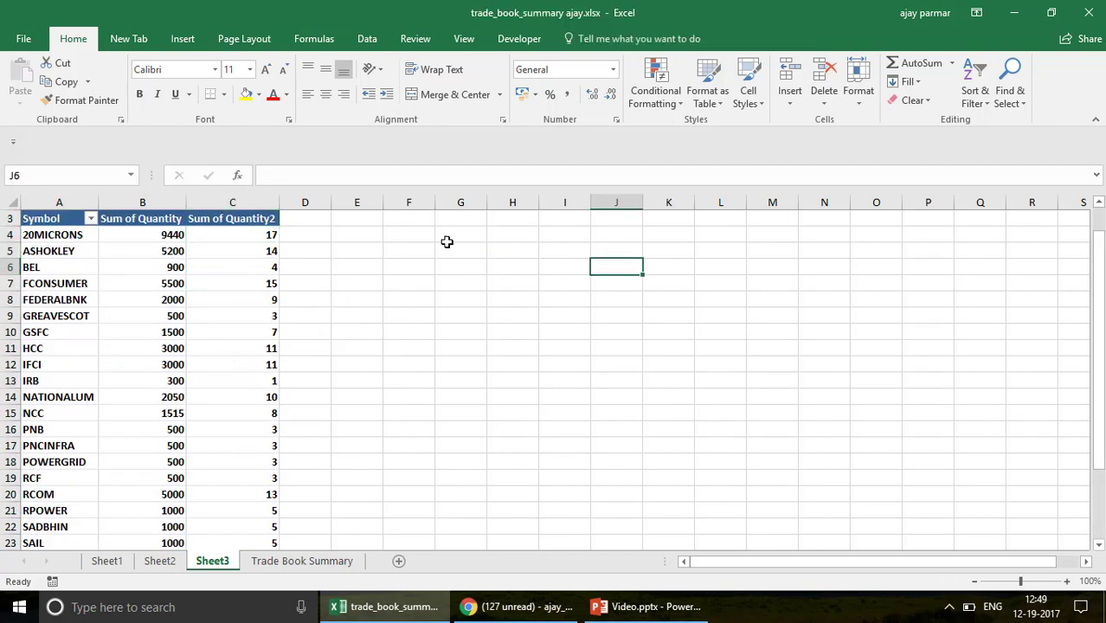
- Review the ranks in the Sum of Quantity2 column from the first stock down to the Grand Total row
{"action": "key", "text": "ctrl+Home"}
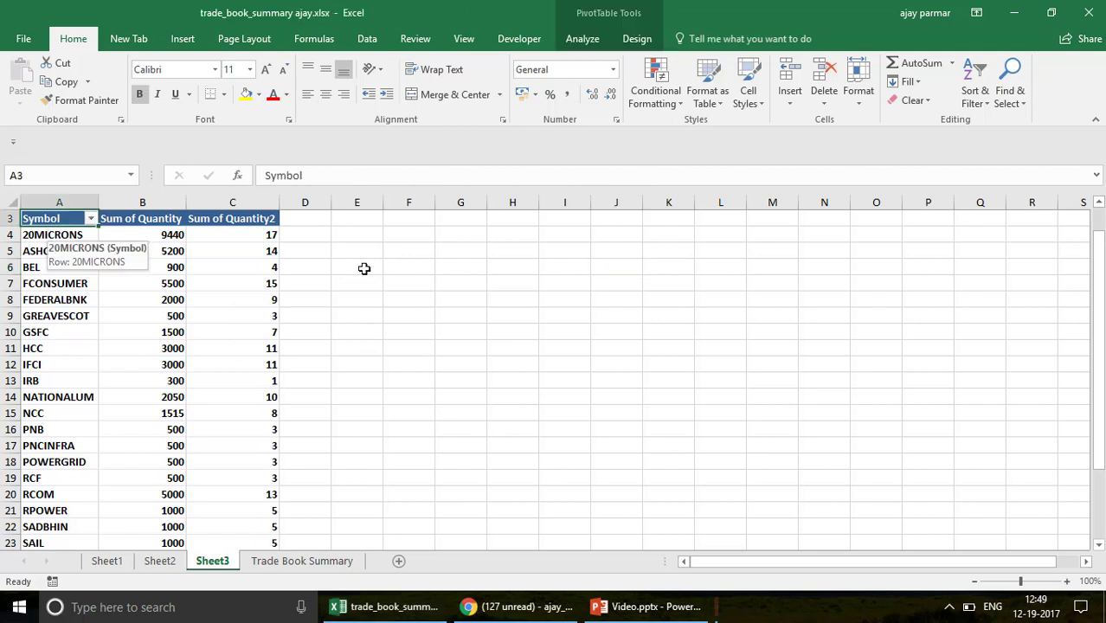
{"action": "left_click", "coordinate": [255, 241]}
{"action": "key", "text": "Down"}
{"action": "key", "text": "Down"}
{"action": "key", "text": "Down"}
{"action": "key", "text": "Down"}
{"action": "key", "text": "Down"}
{"action": "key", "text": "Down"}
{"action": "key", "text": "Down"}
{"action": "key", "text": "Down"}
{"action": "key", "text": "Down"}
{"action": "key", "text": "Down"}
{"action": "key", "text": "Down"}
{"action": "key", "text": "Down"}
{"action": "key", "text": "Down"}
{"action": "key", "text": "Down"}
{"action": "key", "text": "Down"}
{"action": "key", "text": "Down"}
{"action": "key", "text": "Down"}
{"action": "key", "text": "Down"}
{"action": "key", "text": "Down"}
{"action": "key", "text": "Down"}
{"action": "key", "text": "Down"}
{"action": "key", "text": "Down"}
{"action": "key", "text": "Down"}
{"action": "key", "text": "Down"}
{"action": "key", "text": "Down"}
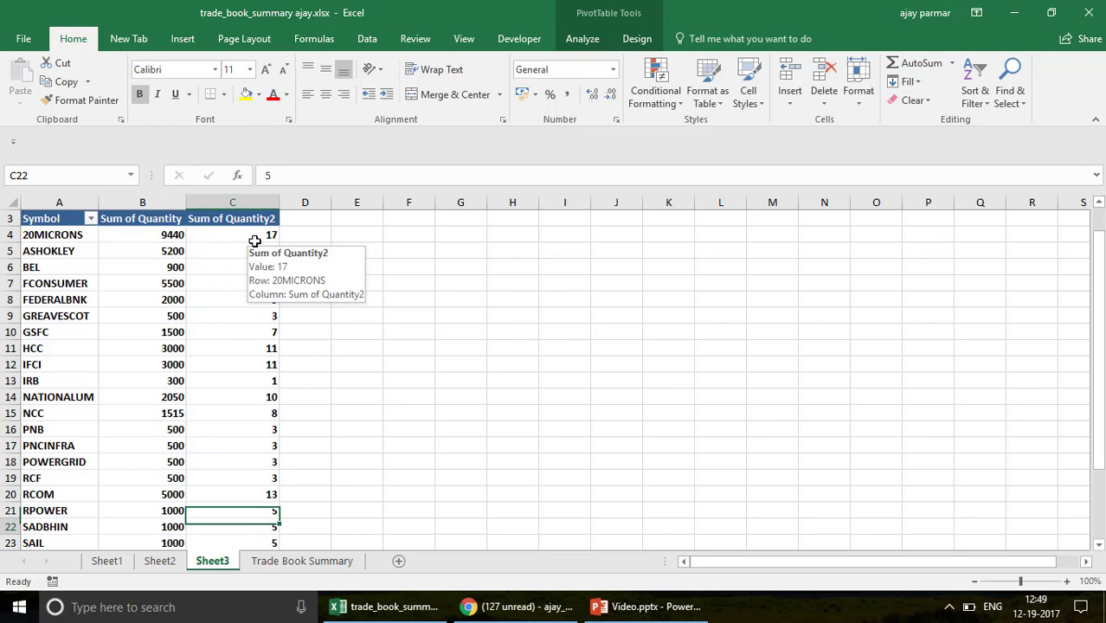
{"action": "key", "text": "Up"}
{"action": "key", "text": "Up"}
{"action": "key", "text": "Up"}
{"action": "key", "text": "Up"}
{"action": "key", "text": "Up"}
{"action": "key", "text": "Up"}
{"action": "key", "text": "Up"}
{"action": "key", "text": "Up"}
{"action": "key", "text": "Up"}
{"action": "key", "text": "Up"}
{"action": "key", "text": "Up"}
{"action": "key", "text": "Up"}
{"action": "key", "text": "Up"}
{"action": "key", "text": "Up"}
{"action": "key", "text": "Up"}
{"action": "key", "text": "Up"}
{"action": "key", "text": "Up"}
{"action": "key", "text": "Up"}
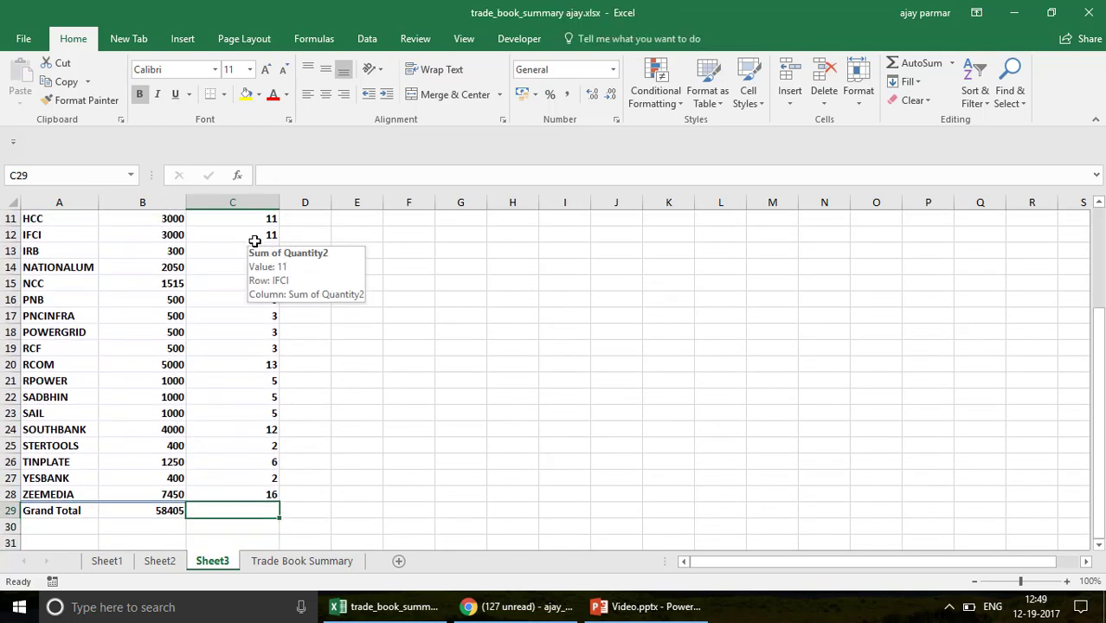
- Examine the ranks of PNB, PNCINFRA, POWERGRID and RCF, and return to the start of the report
{"action": "left_click", "coordinate": [260, 302]}
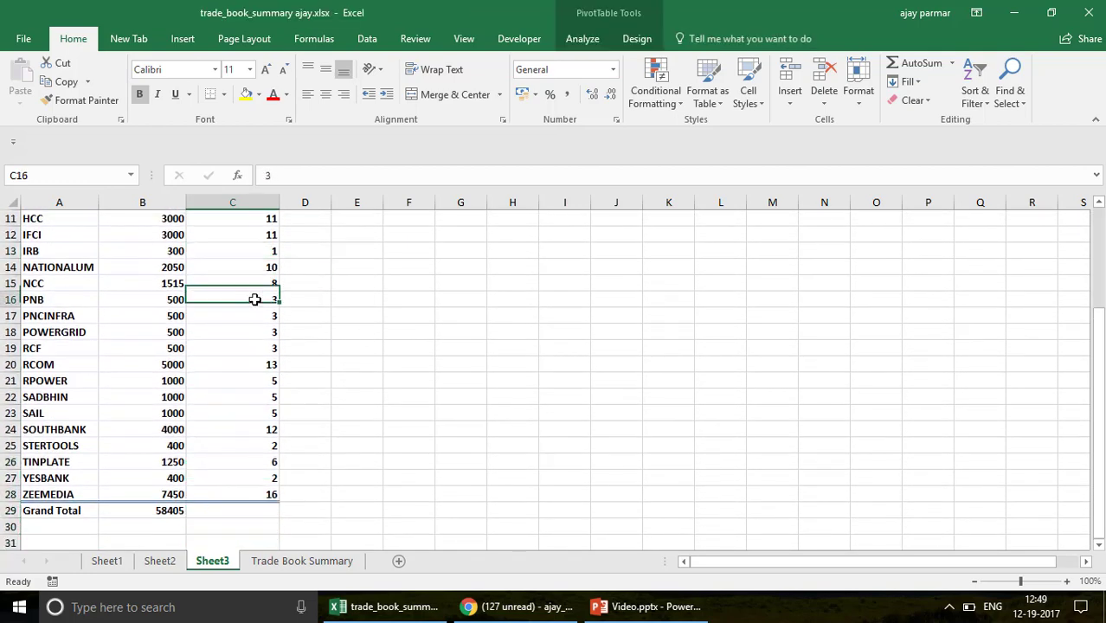
{"action": "key", "text": "shift+Down"}
{"action": "key", "text": "shift+Down"}
{"action": "key", "text": "shift+Down"}
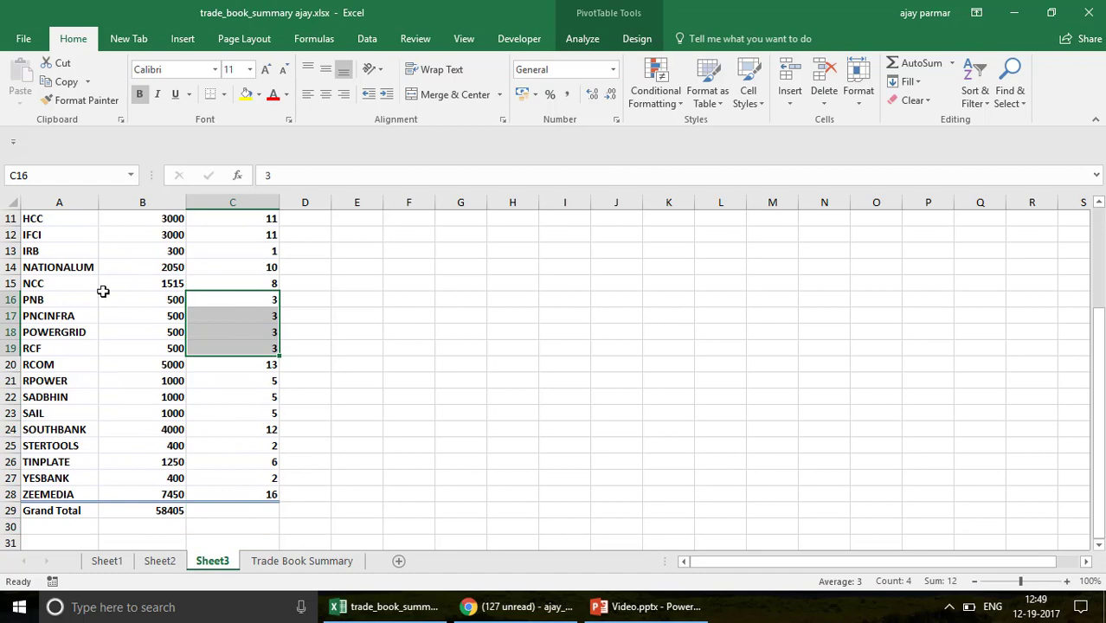
{"action": "left_click", "coordinate": [96, 298]}
{"action": "key", "text": "ctrl+Up"}
{"action": "key", "text": "ctrl+Up"}
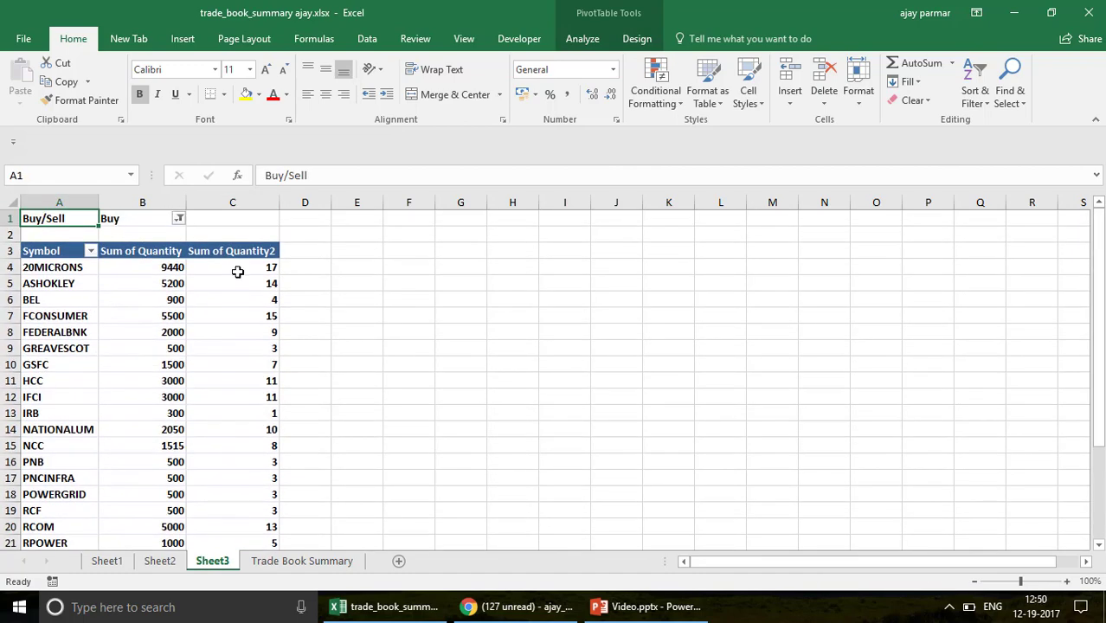
- Search the Sum of Quantity2 column for the stock with rank 1
{"action": "left_click", "coordinate": [268, 271]}
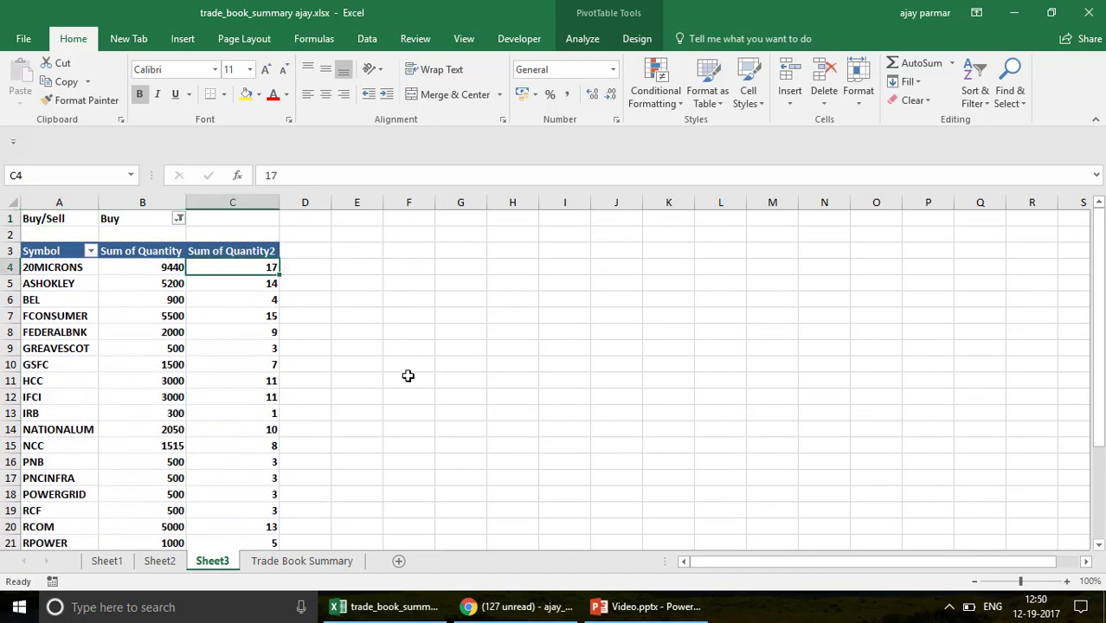
{"action": "key", "text": "Down"}
{"action": "key", "text": "Down"}
{"action": "key", "text": "Down"}
{"action": "key", "text": "Down"}
{"action": "key", "text": "Down"}
{"action": "key", "text": "Down"}
{"action": "key", "text": "Down"}
{"action": "key", "text": "Down"}
{"action": "key", "text": "Down"}
{"action": "key", "text": "Down"}
{"action": "key", "text": "Down"}
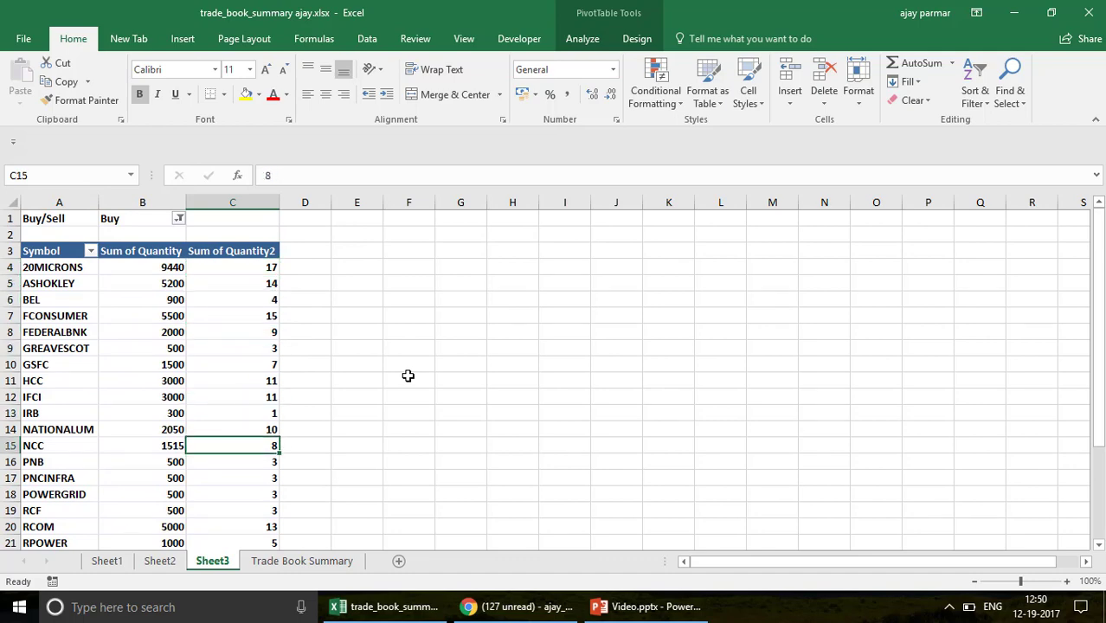
{"action": "key", "text": "Down"}
{"action": "key", "text": "Down"}
{"action": "key", "text": "Down"}
{"action": "key", "text": "Down"}
{"action": "key", "text": "Down"}
{"action": "key", "text": "Down"}
{"action": "key", "text": "Down"}
{"action": "key", "text": "Down"}
{"action": "key", "text": "Down"}
{"action": "key", "text": "Down"}
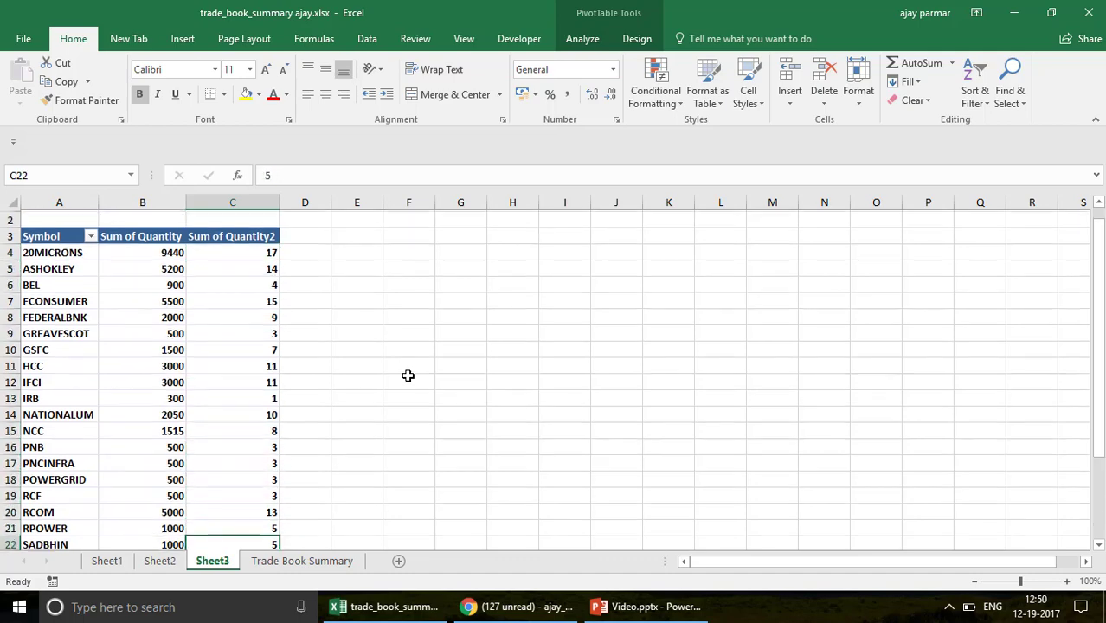
{"action": "key", "text": "Down"}
{"action": "key", "text": "Down"}
{"action": "key", "text": "Down"}
{"action": "key", "text": "Down"}
{"action": "key", "text": "Down"}
{"action": "key", "text": "Up"}
{"action": "key", "text": "Up"}
{"action": "key", "text": "Up"}
{"action": "key", "text": "Up"}
{"action": "key", "text": "Up"}
{"action": "key", "text": "Down"}
{"action": "key", "text": "Up"}
{"action": "key", "text": "Up"}
{"action": "key", "text": "Up"}
{"action": "key", "text": "Up"}
{"action": "key", "text": "Up"}
{"action": "key", "text": "Up"}
{"action": "key", "text": "Up"}
{"action": "key", "text": "Up"}
{"action": "key", "text": "Up"}
{"action": "key", "text": "Up"}
{"action": "key", "text": "Up"}
{"action": "key", "text": "Up"}
{"action": "key", "text": "Up"}
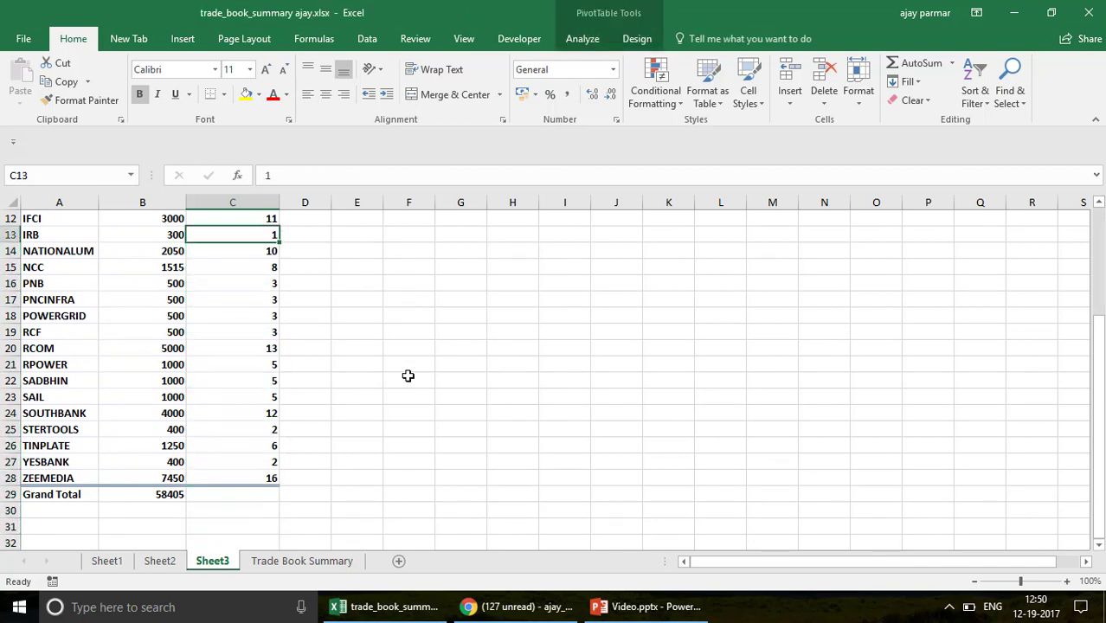
- Examine the symbol, quantity and rank across the IRB row
{"action": "key", "text": "Left"}
{"action": "key", "text": "Left"}
{"action": "key", "text": "shift+Right"}
{"action": "key", "text": "shift+Right"}
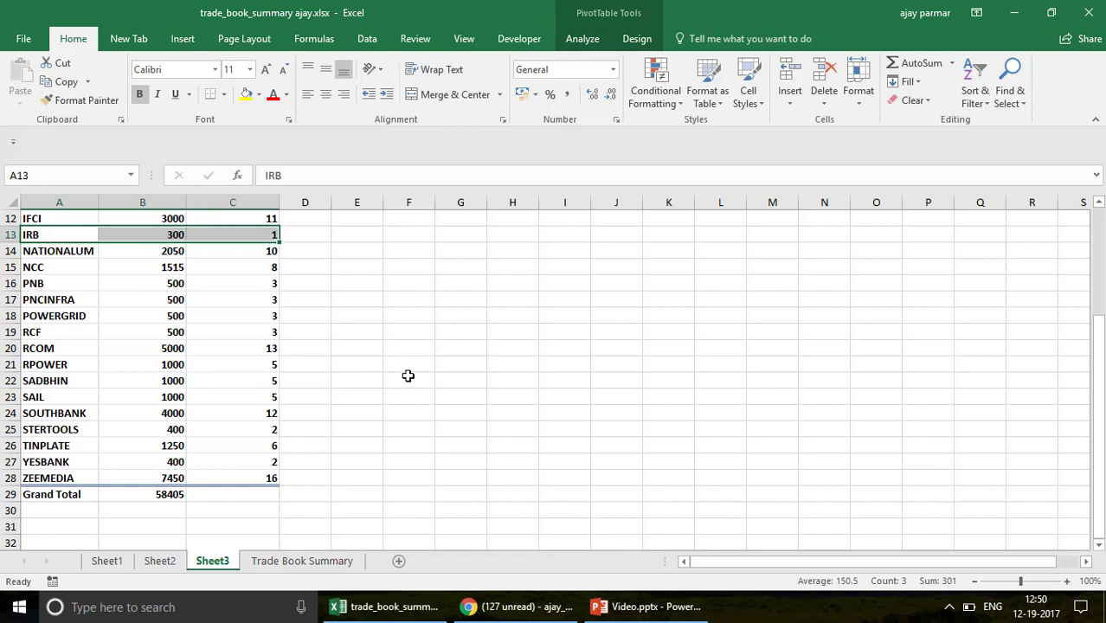
{"action": "key", "text": "Right"}
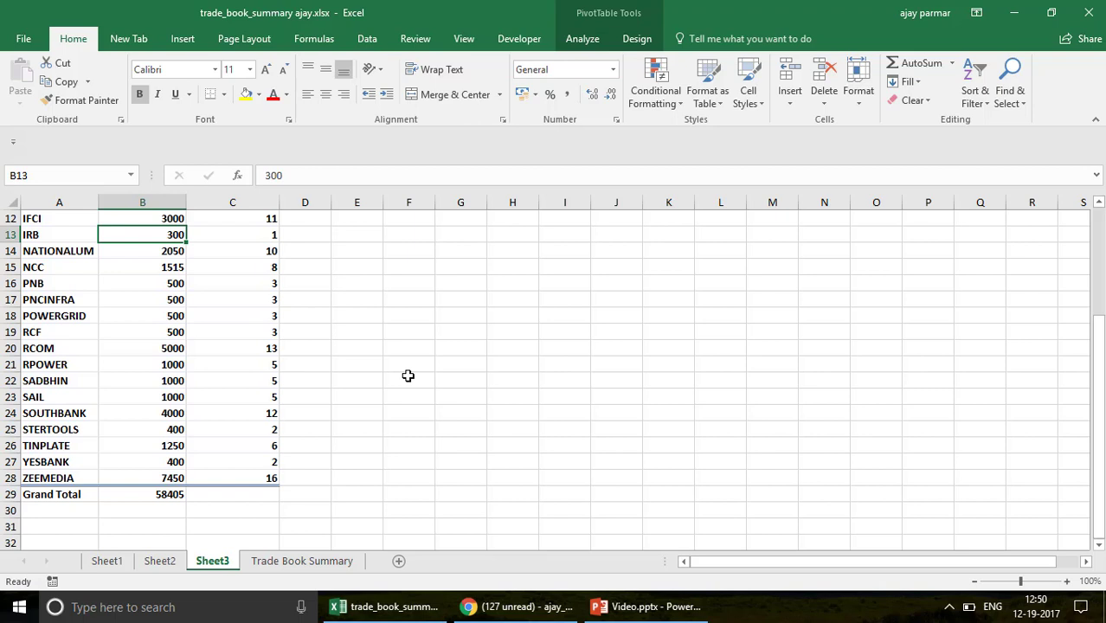
- Review the Sum of Quantity values from IRB down to the Grand Total row
{"action": "key", "text": "Down"}
{"action": "key", "text": "Down"}
{"action": "key", "text": "Down"}
{"action": "key", "text": "Down"}
{"action": "key", "text": "Down"}
{"action": "key", "text": "Down"}
{"action": "key", "text": "Down"}
{"action": "key", "text": "Down"}
{"action": "key", "text": "Down"}
{"action": "key", "text": "Down"}
{"action": "key", "text": "Down"}
{"action": "key", "text": "Down"}
{"action": "key", "text": "Down"}
{"action": "key", "text": "Down"}
{"action": "key", "text": "Down"}
{"action": "key", "text": "Down"}
{"action": "key", "text": "Down"}
{"action": "key", "text": "Up"}
{"action": "key", "text": "Up"}
{"action": "key", "text": "Up"}
{"action": "key", "text": "Up"}
{"action": "key", "text": "Up"}
{"action": "key", "text": "Up"}
{"action": "key", "text": "Up"}
{"action": "key", "text": "Up"}
{"action": "key", "text": "Up"}
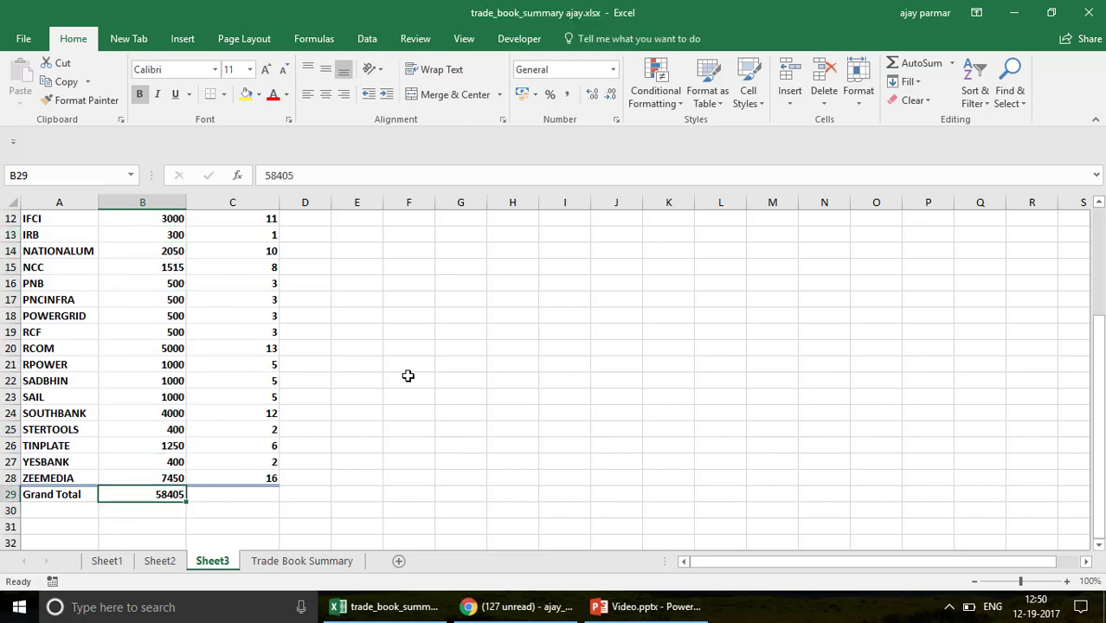
- Review the Sum of Quantity values from the Grand Total row back up to the first stocks
{"action": "key", "text": "Up"}
{"action": "key", "text": "Up"}
{"action": "key", "text": "Up"}
{"action": "key", "text": "Up"}
{"action": "key", "text": "Up"}
{"action": "key", "text": "Up"}
{"action": "key", "text": "Up"}
{"action": "key", "text": "Up"}
{"action": "key", "text": "Up"}
{"action": "key", "text": "Up"}
{"action": "key", "text": "Up"}
{"action": "key", "text": "Up"}
{"action": "key", "text": "Up"}
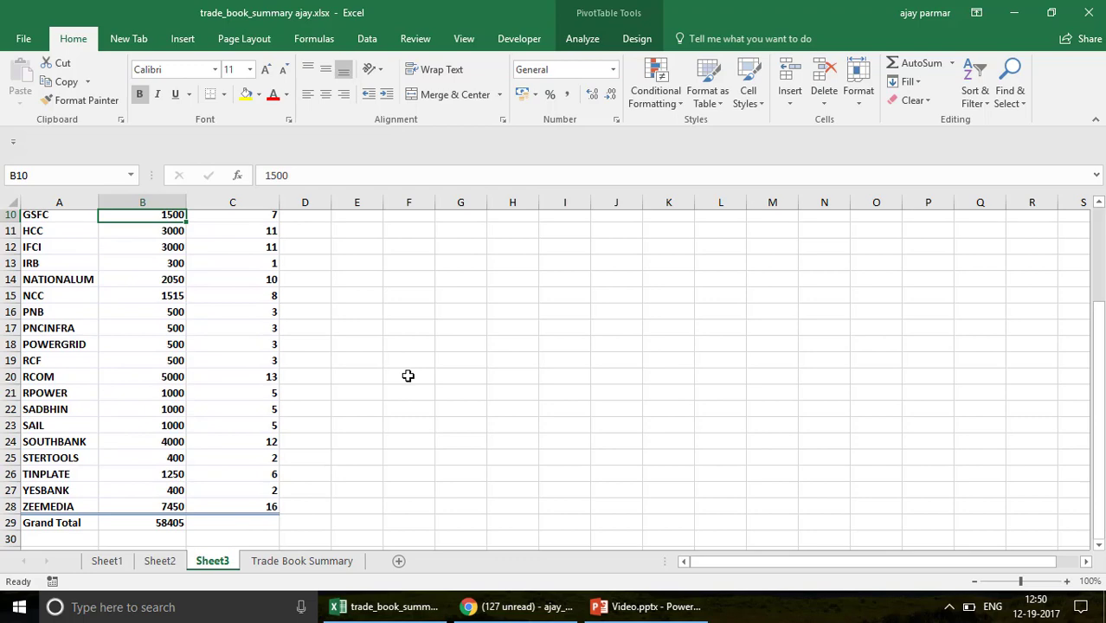
{"action": "key", "text": "Up"}
{"action": "key", "text": "Up"}
{"action": "key", "text": "Up"}
{"action": "key", "text": "Up"}
{"action": "key", "text": "Up"}
{"action": "key", "text": "Up"}
- Look down the Sum of Quantity column for the smallest quantity and check the rank in the IRB row
{"action": "key", "text": "Down"}
{"action": "key", "text": "Down"}
{"action": "key", "text": "Down"}
{"action": "key", "text": "Down"}
{"action": "key", "text": "Down"}
{"action": "key", "text": "Down"}
{"action": "key", "text": "Down"}
{"action": "key", "text": "Down"}
{"action": "key", "text": "Down"}
{"action": "key", "text": "Down"}
{"action": "key", "text": "Down"}
{"action": "key", "text": "Down"}
{"action": "key", "text": "Up"}
{"action": "key", "text": "Right"}
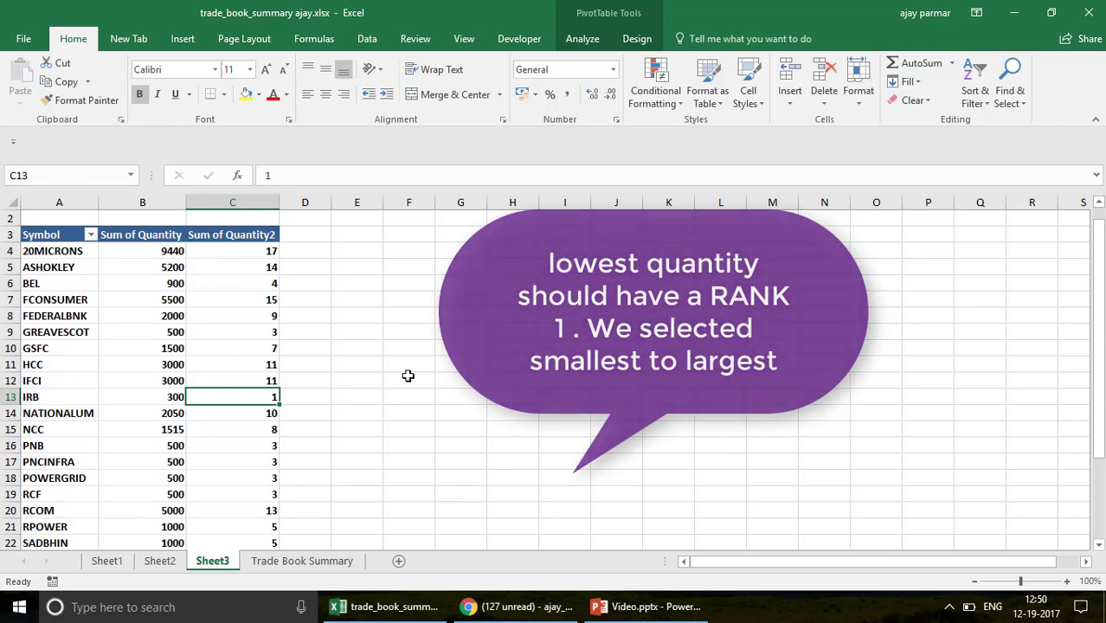
- Compare IRB's quantity with its rank, and examine the Sum of Quantity2 ranks from there down to YESBANK
{"action": "key", "text": "Left"}
{"action": "key", "text": "Right"}
{"action": "key", "text": "Down"}
{"action": "key", "text": "Down"}
{"action": "key", "text": "Down"}
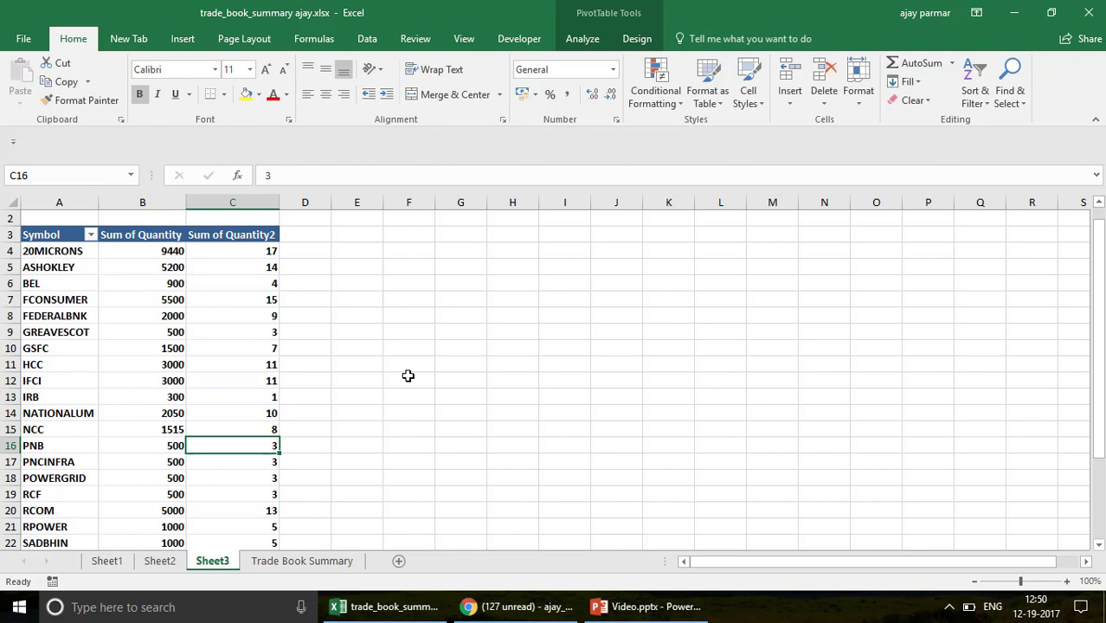
{"action": "key", "text": "Down"}
{"action": "key", "text": "Down"}
{"action": "key", "text": "Down"}
{"action": "key", "text": "Down"}
{"action": "key", "text": "Down"}
{"action": "key", "text": "Down"}
{"action": "key", "text": "Down"}
{"action": "key", "text": "Down"}
{"action": "key", "text": "Down"}
{"action": "key", "text": "Down"}
{"action": "key", "text": "Down"}
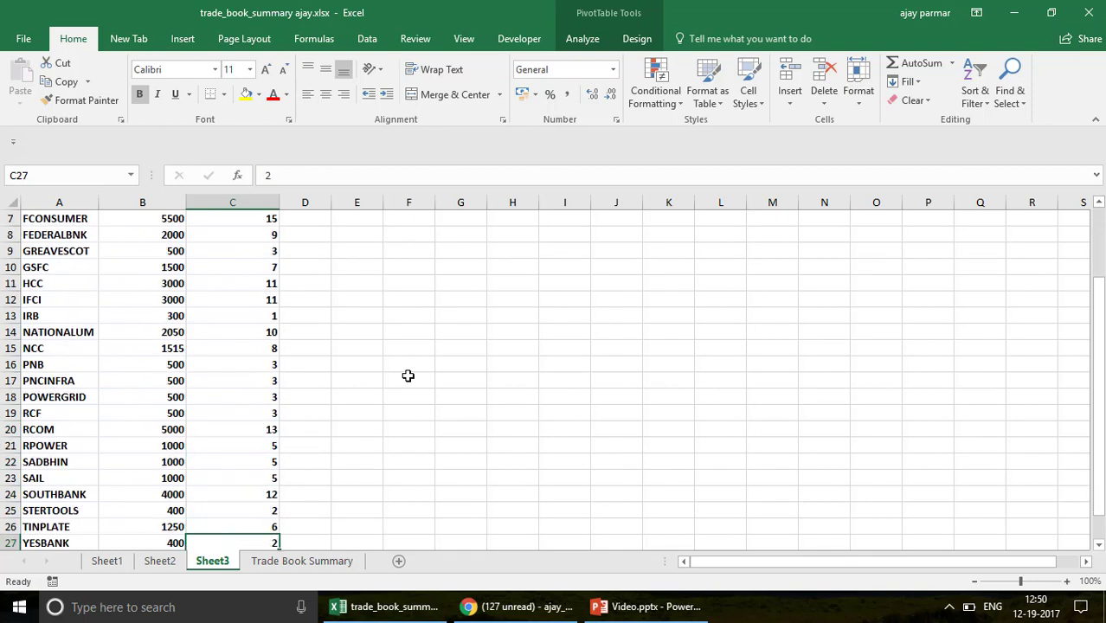
- Compare the quantity and rank in the STERTOOLS row
{"action": "key", "text": "Up"}
{"action": "key", "text": "Up"}
{"action": "key", "text": "Left"}
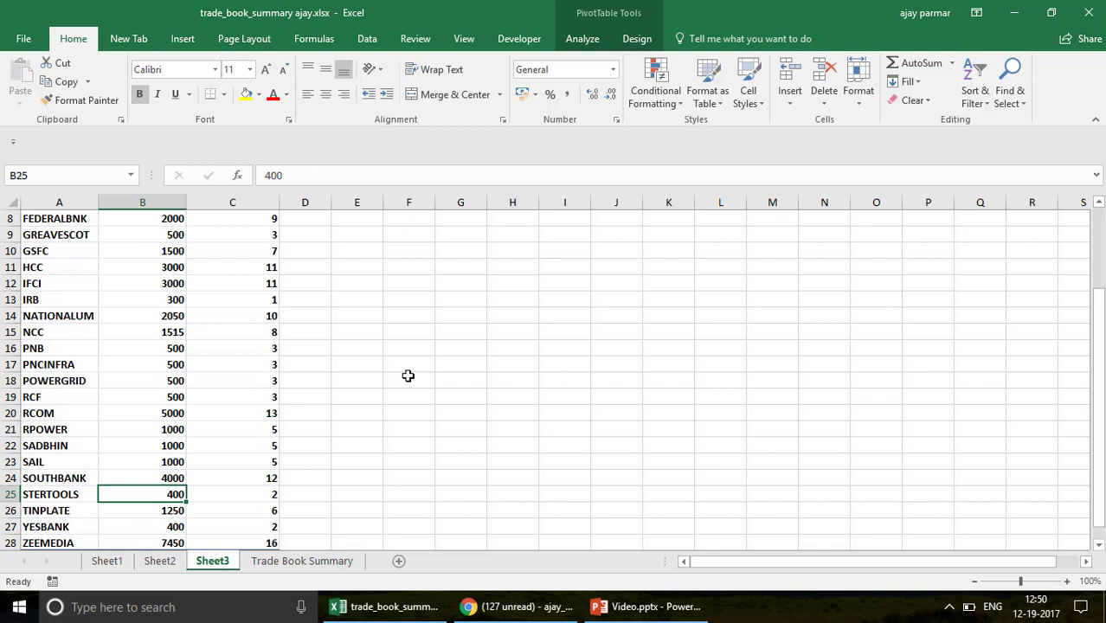
{"action": "key", "text": "Right"}
{"action": "key", "text": "Right"}
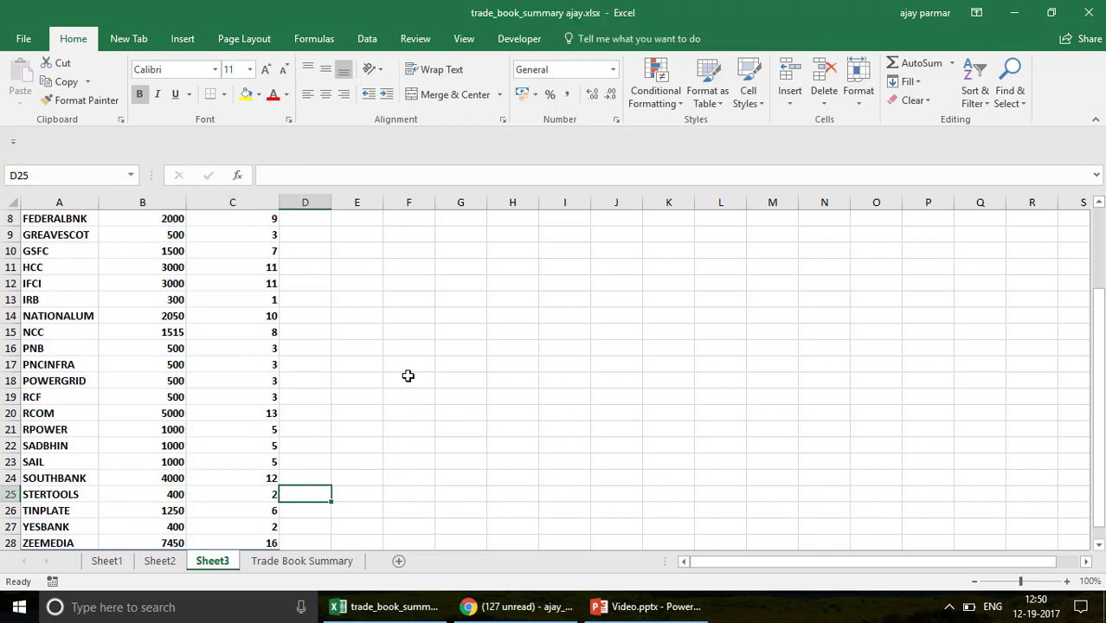
{"action": "key", "text": "Left"}
- Compare the symbol, quantity and rank across the YESBANK row
{"action": "key", "text": "Down"}
{"action": "key", "text": "Down"}
{"action": "key", "text": "Left"}
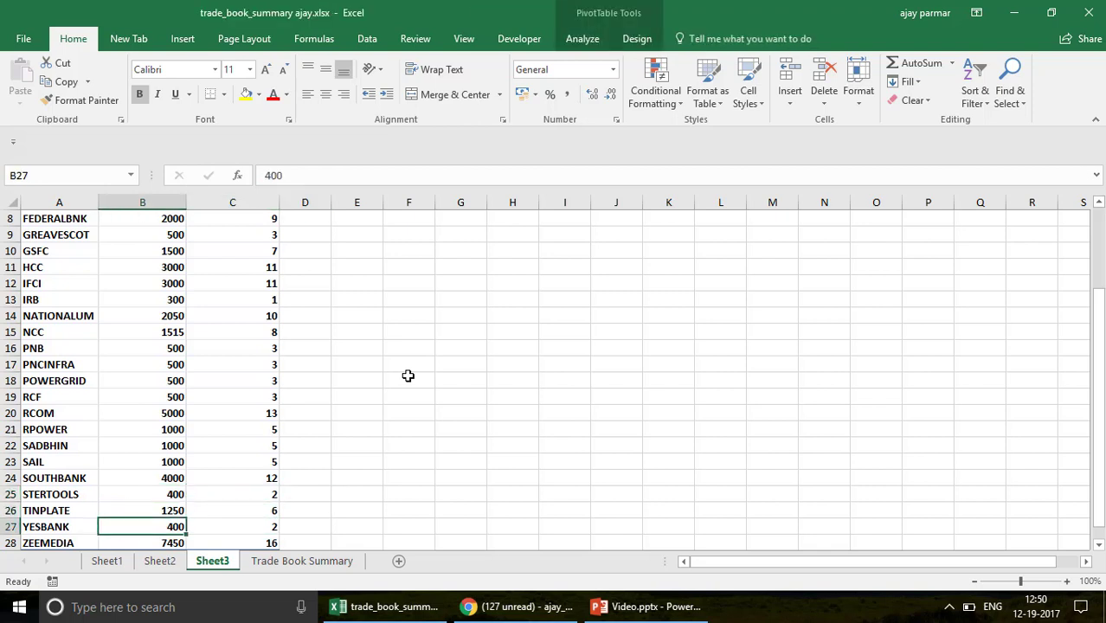
{"action": "key", "text": "Left"}
{"action": "key", "text": "Right"}
{"action": "key", "text": "Right"}
{"action": "key", "text": "Left"}
{"action": "key", "text": "Right"}
{"action": "key", "text": "Left"}
{"action": "key", "text": "Right"}
{"action": "key", "text": "Left"}
{"action": "key", "text": "Right"}
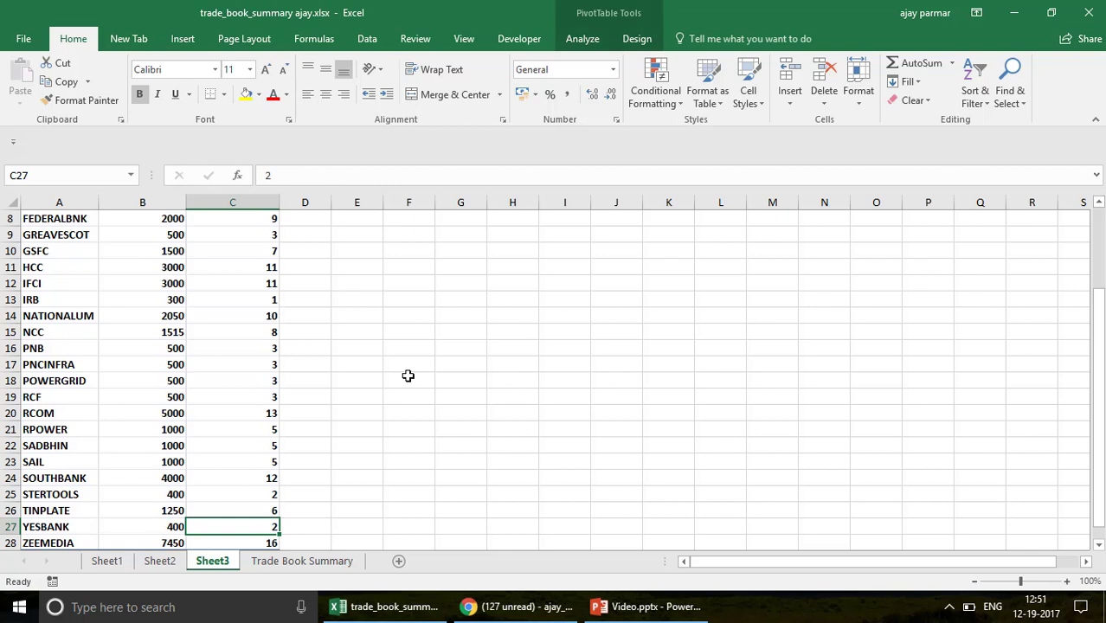
{"action": "key", "text": "Left"}
{"action": "key", "text": "Right"}
- Examine the Sum of Quantity2 ranks from YESBANK up to the first stocks in the report
{"action": "key", "text": "Up"}
{"action": "key", "text": "Up"}
{"action": "key", "text": "Up"}
{"action": "key", "text": "Up"}
{"action": "key", "text": "Up"}
{"action": "key", "text": "Up"}
{"action": "key", "text": "Up"}
{"action": "key", "text": "Up"}
{"action": "key", "text": "Up"}
{"action": "key", "text": "Up"}
{"action": "key", "text": "Up"}
{"action": "key", "text": "Up"}
{"action": "key", "text": "Up"}
{"action": "key", "text": "Up"}
{"action": "key", "text": "Up"}
{"action": "key", "text": "Up"}
{"action": "key", "text": "Up"}
{"action": "key", "text": "Up"}
{"action": "key", "text": "Up"}
{"action": "key", "text": "Up"}
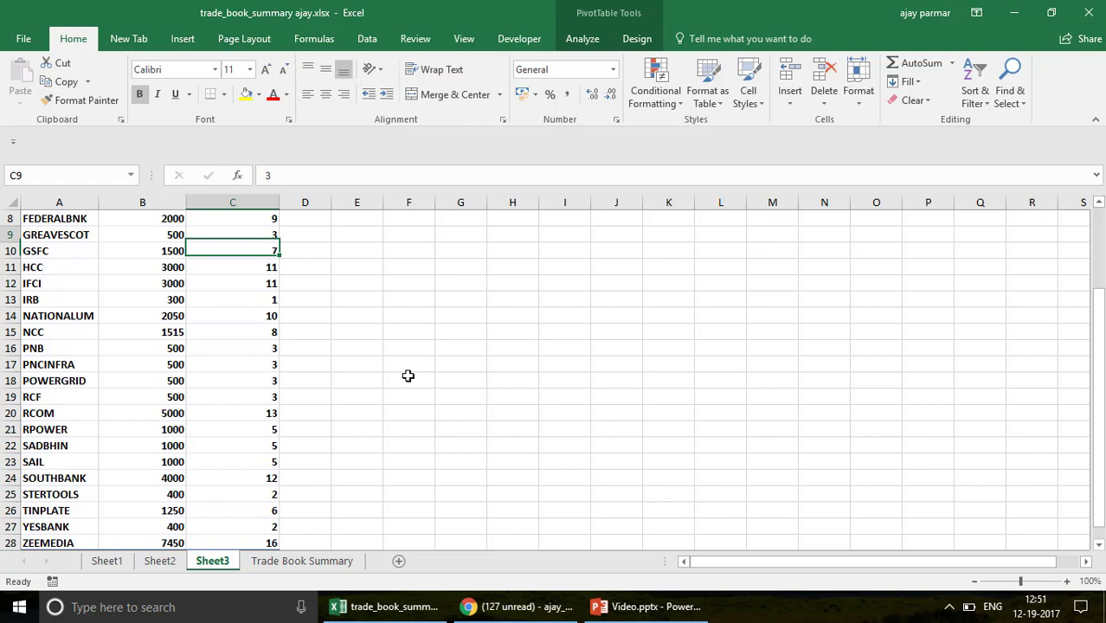
{"action": "key", "text": "Down"}
{"action": "key", "text": "Down"}
{"action": "key", "text": "Down"}
{"action": "key", "text": "Left"}
{"action": "key", "text": "Right"}
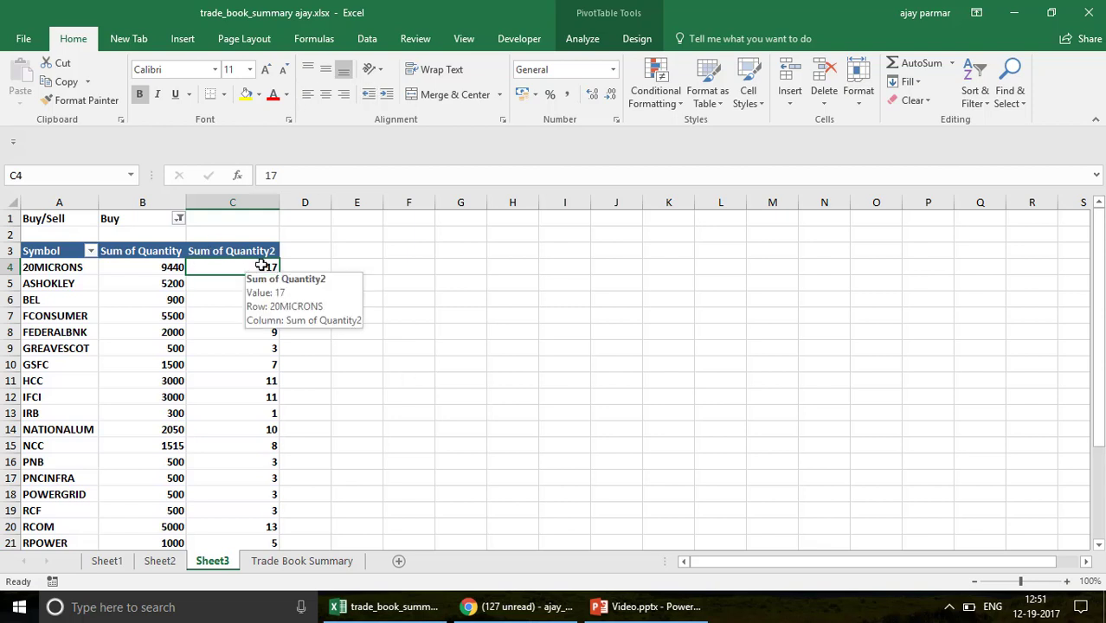
- Sort the symbols by Sum of Quantity2 from smallest to largest, top to bottom
{"action": "left_click", "coordinate": [369, 41]}
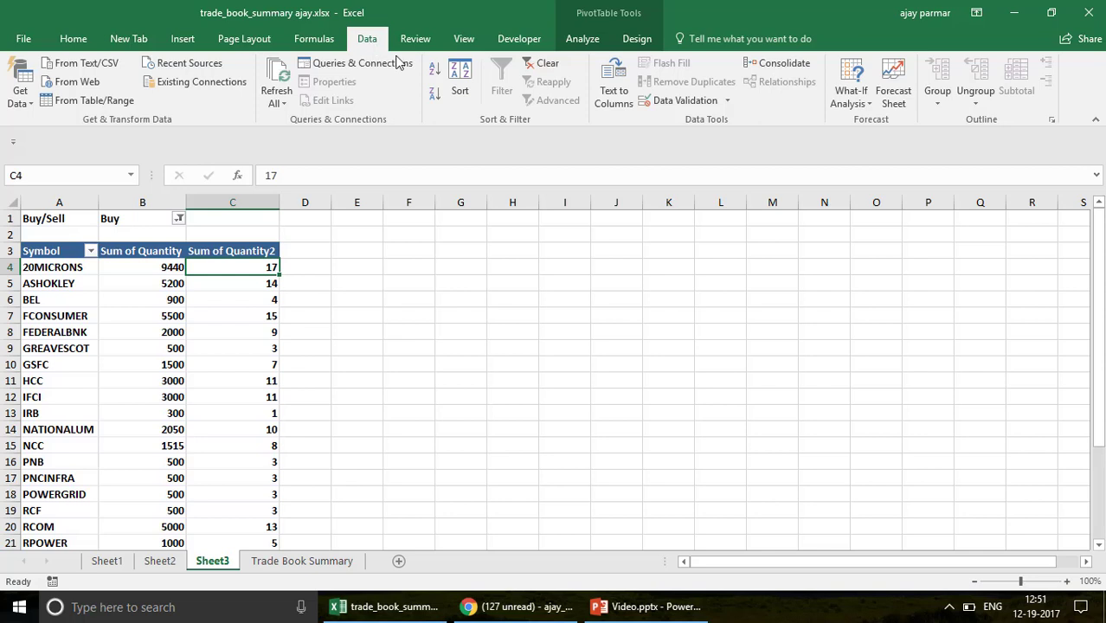
{"action": "left_click", "coordinate": [460, 93]}
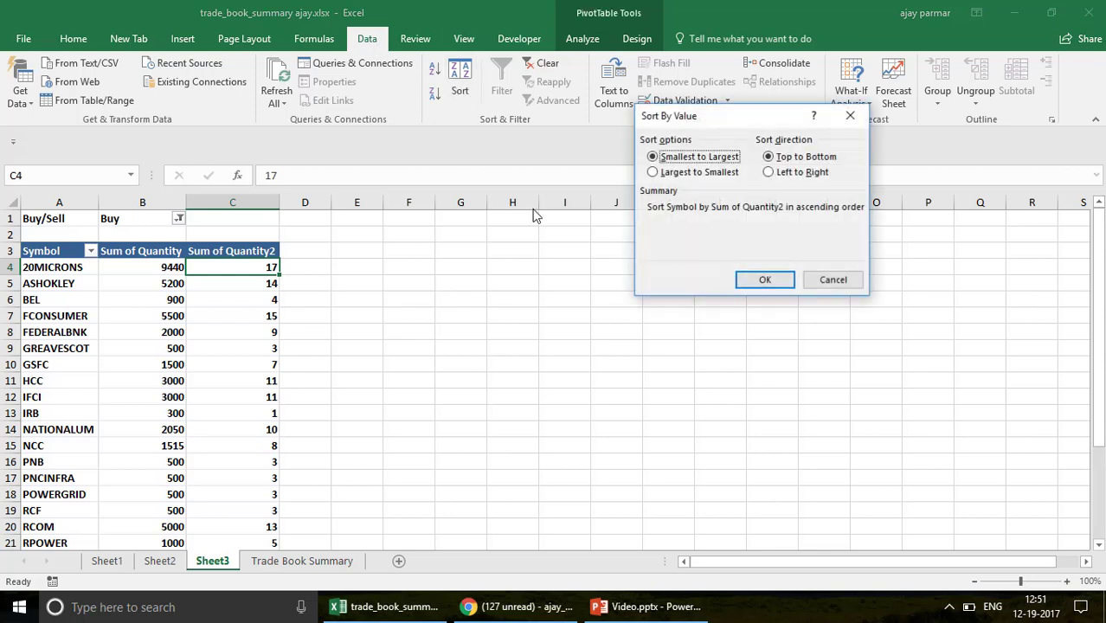
{"action": "left_click", "coordinate": [766, 280]}
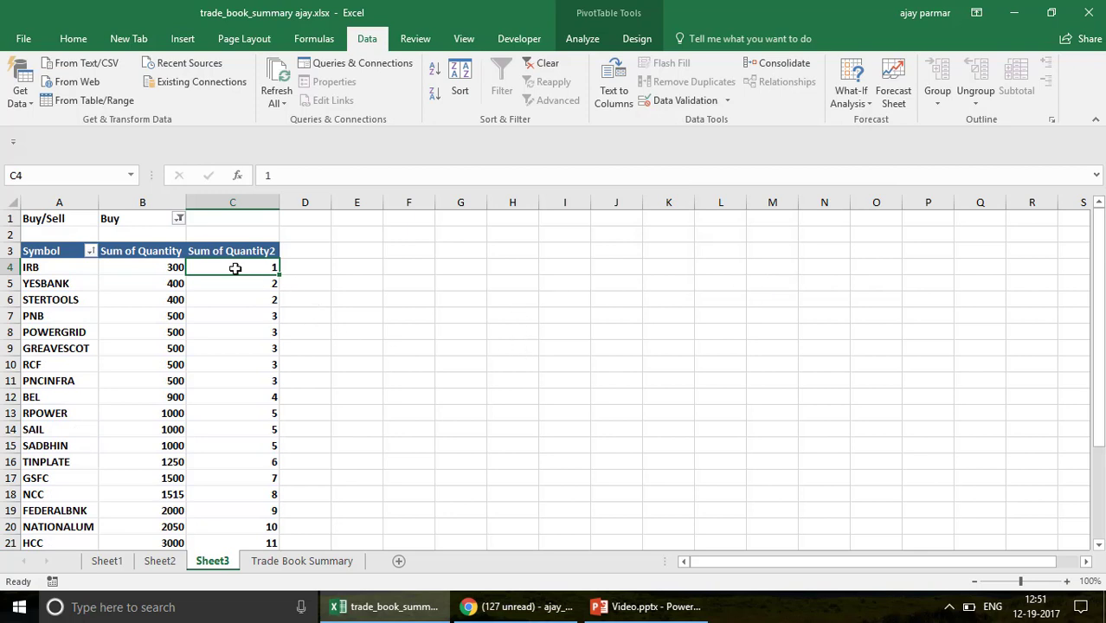
- Look over the value calculations offered for Sum of Quantity2, including Rank Largest to Smallest, without changing the current one
{"action": "mouse_move", "coordinate": [254, 365]}
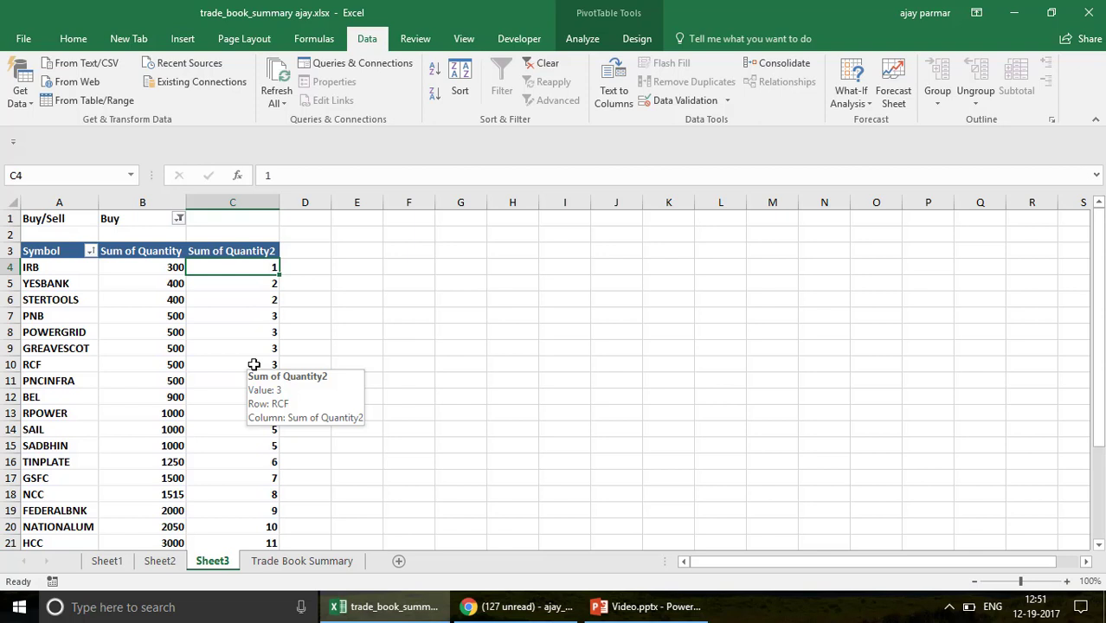
{"action": "right_click", "coordinate": [230, 267]}
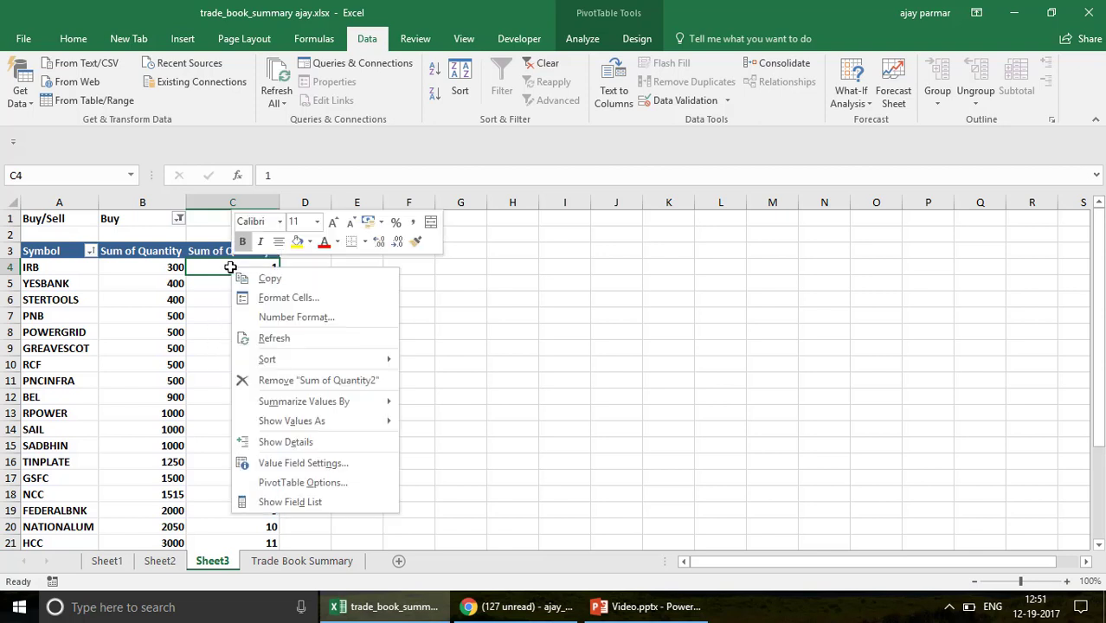
{"action": "mouse_move", "coordinate": [355, 423]}
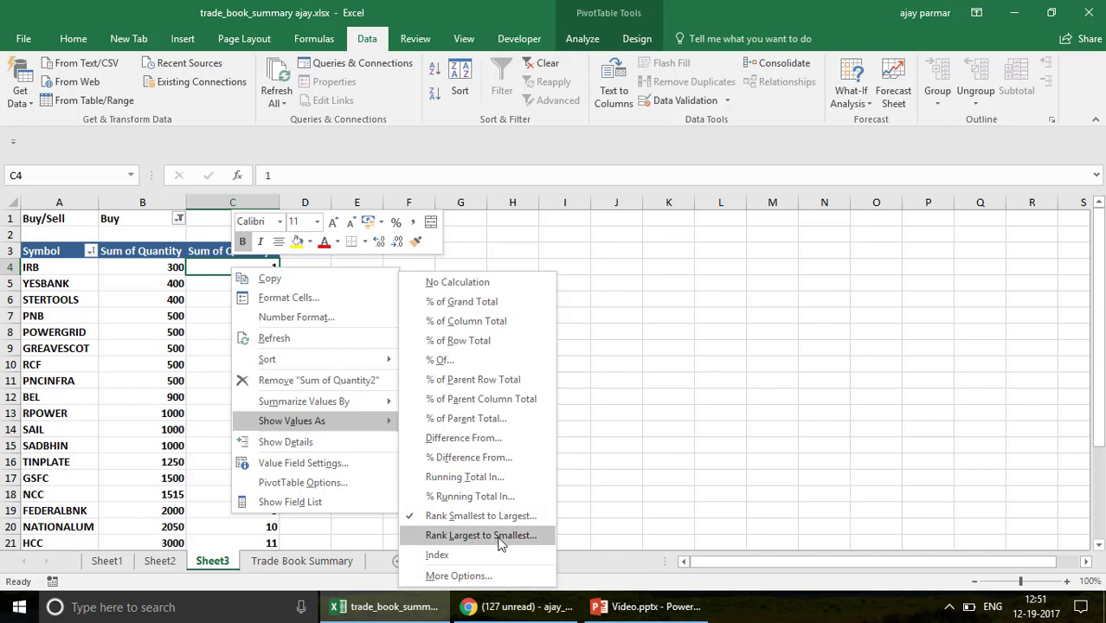
{"action": "left_click", "coordinate": [218, 276]}
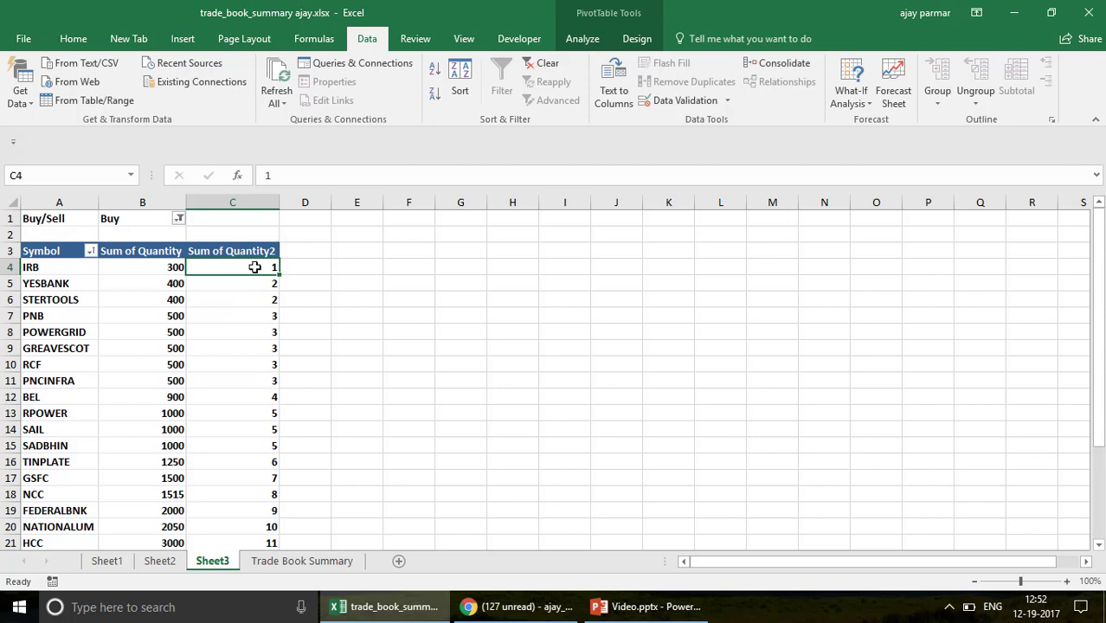
- Review the sorted symbols from IRB down the Symbol column
{"action": "mouse_move", "coordinate": [245, 267]}
{"action": "key", "text": "Left"}
{"action": "key", "text": "Left"}
{"action": "key", "text": "Down"}
{"action": "key", "text": "Down"}
{"action": "key", "text": "Down"}
{"action": "key", "text": "Down"}
{"action": "key", "text": "Down"}
{"action": "key", "text": "Down"}
{"action": "key", "text": "Down"}
{"action": "key", "text": "Down"}
{"action": "key", "text": "Down"}
{"action": "key", "text": "Down"}
{"action": "key", "text": "Down"}
{"action": "key", "text": "Down"}
{"action": "key", "text": "Down"}
{"action": "key", "text": "Down"}
{"action": "key", "text": "Down"}
{"action": "key", "text": "Down"}
{"action": "key", "text": "Down"}
{"action": "key", "text": "Down"}
{"action": "key", "text": "Down"}
{"action": "key", "text": "Down"}
{"action": "key", "text": "Down"}
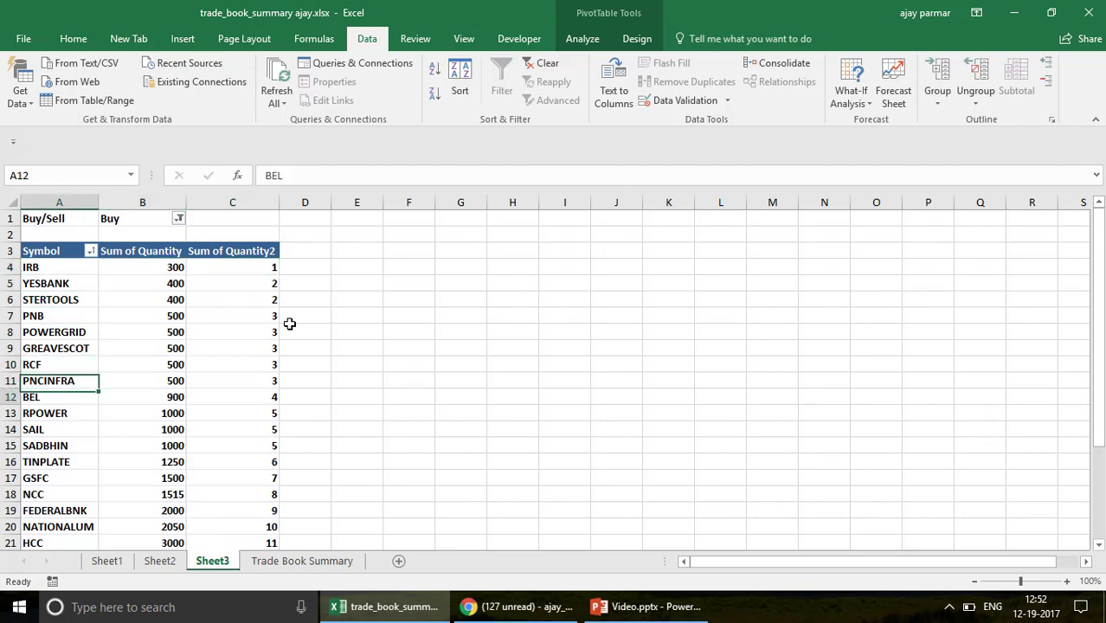
- Find the last-ranked stock, 20MICRONS, at the end of the sorted report and examine its rank and quantity
{"action": "key", "text": "Down"}
{"action": "key", "text": "Down"}
{"action": "key", "text": "Down"}
{"action": "key", "text": "Down"}
{"action": "key", "text": "Down"}
{"action": "key", "text": "Down"}
{"action": "key", "text": "Down"}
{"action": "key", "text": "Down"}
{"action": "key", "text": "Up"}
{"action": "key", "text": "Up"}
{"action": "key", "text": "Up"}
{"action": "key", "text": "Up"}
{"action": "key", "text": "Up"}
{"action": "key", "text": "Up"}
{"action": "key", "text": "Up"}
{"action": "key", "text": "Down"}
{"action": "key", "text": "Right"}
{"action": "key", "text": "Right"}
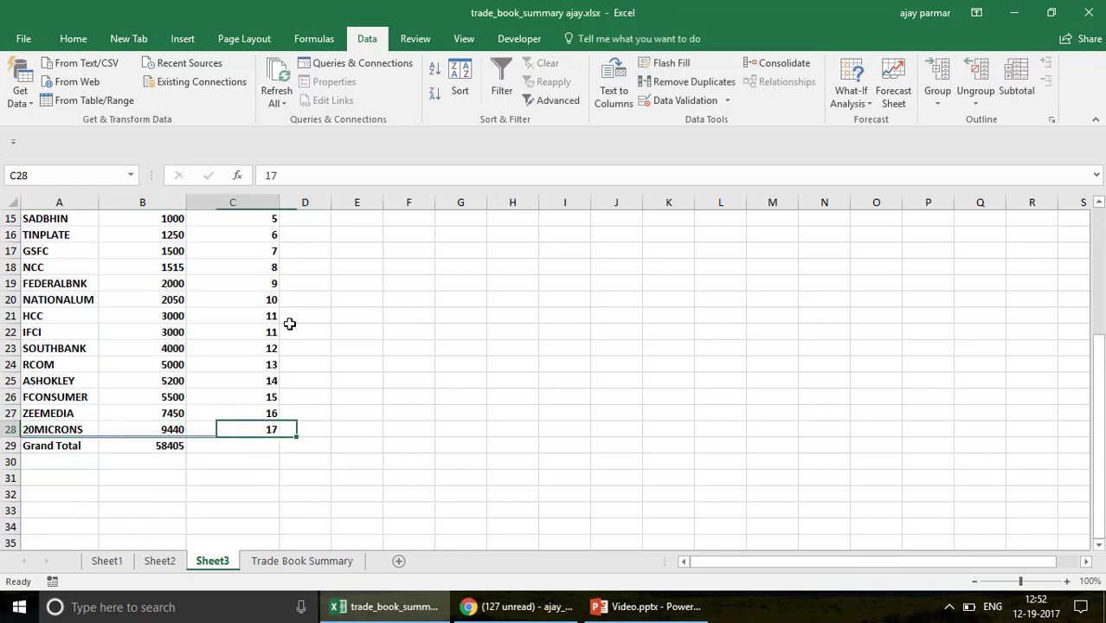
{"action": "key", "text": "Left"}
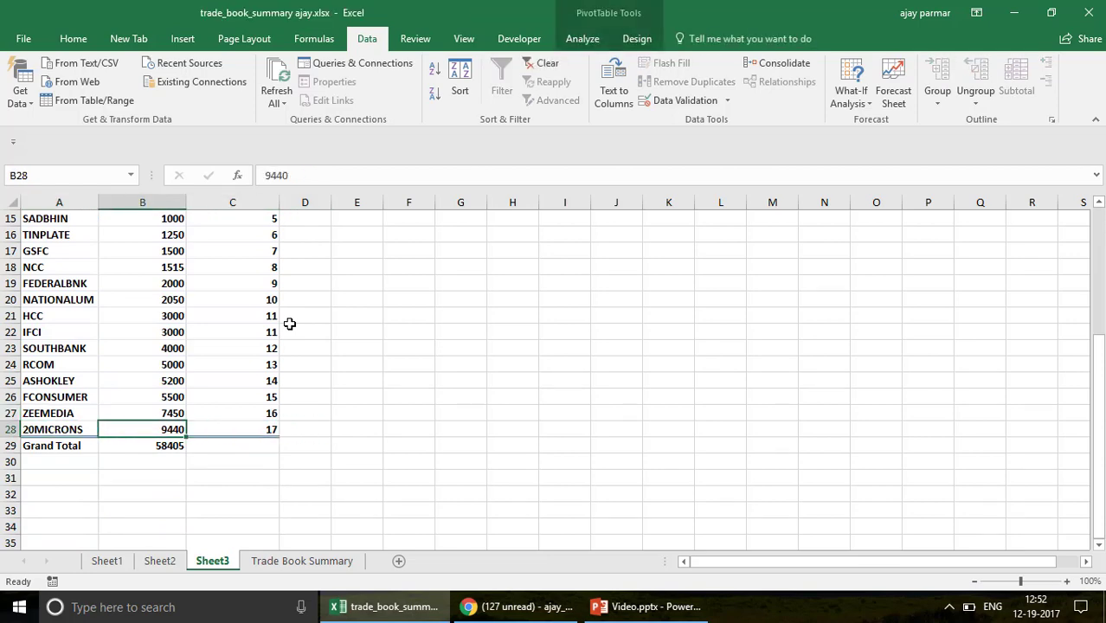
- Add Quantity to the PivotTable values again, between Sum of Quantity and Sum of Quantity2, and close the field list
{"action": "key", "text": "ctrl+Up"}
{"action": "key", "text": "ctrl+Up"}
{"action": "key", "text": "ctrl+Down"}
{"action": "key", "text": "Down"}
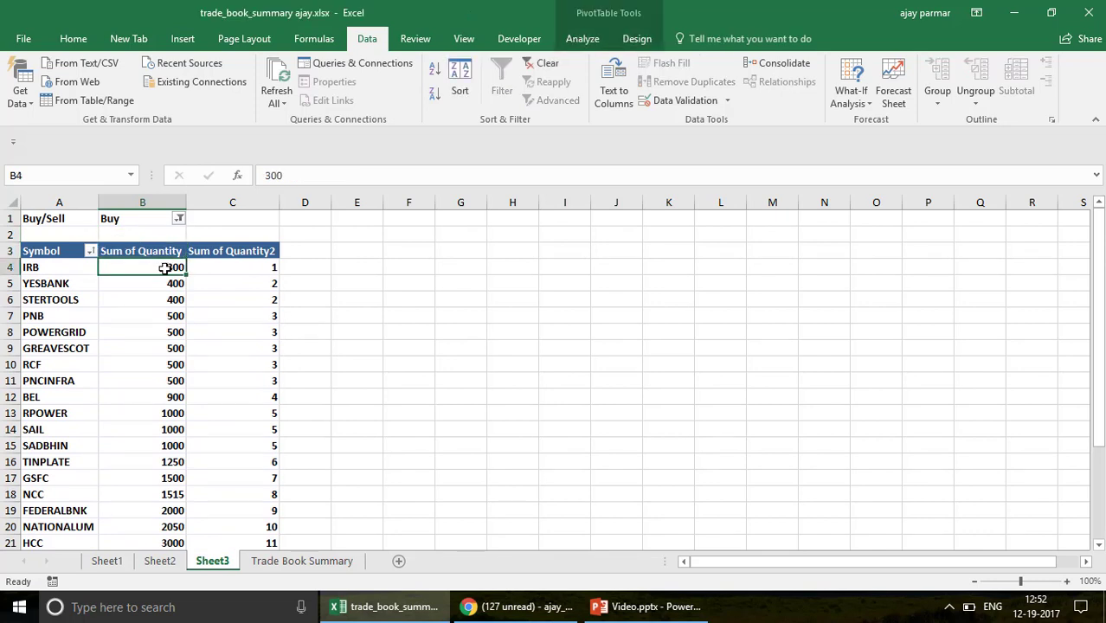
{"action": "mouse_move", "coordinate": [166, 268]}
{"action": "right_click", "coordinate": [165, 264]}
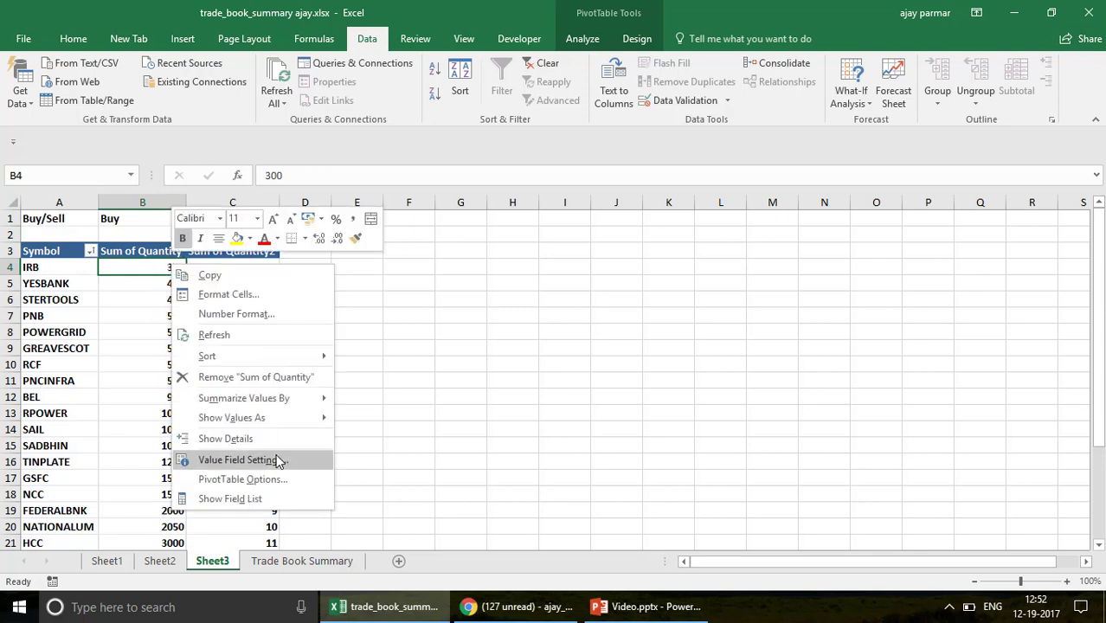
{"action": "left_click", "coordinate": [263, 501]}
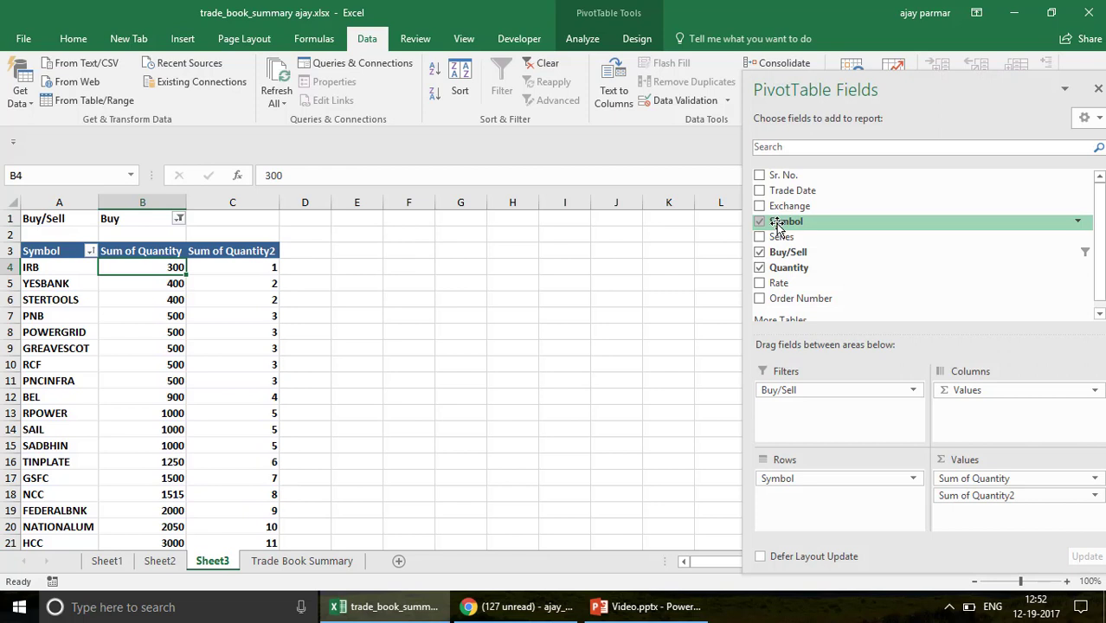
{"action": "left_click_drag", "start_coordinate": [790, 276], "coordinate": [976, 495]}
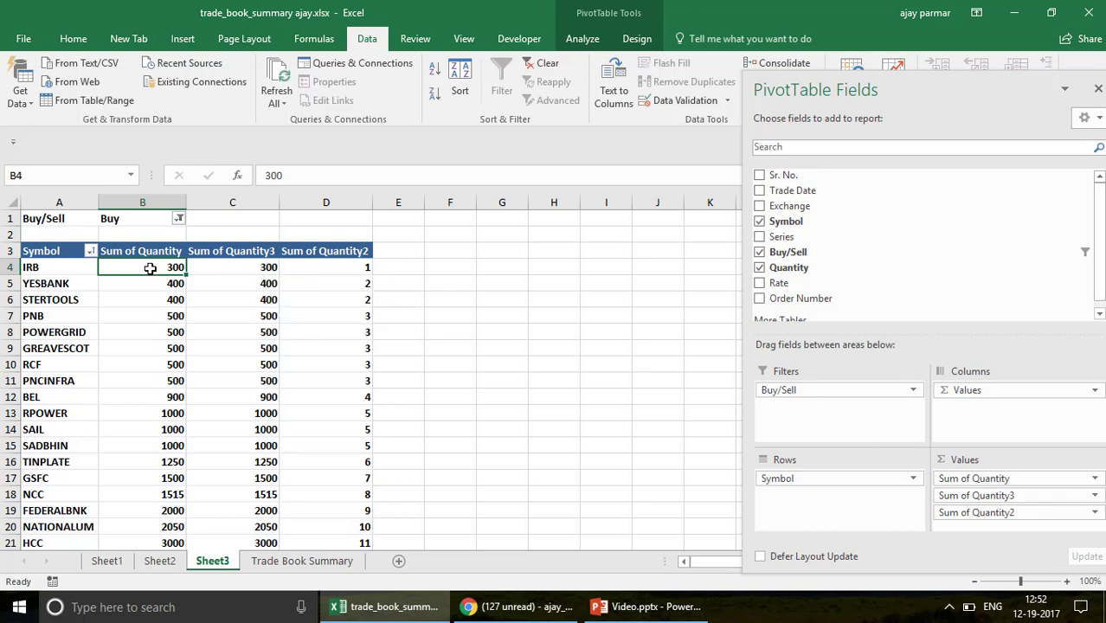
{"action": "left_click", "coordinate": [146, 205]}
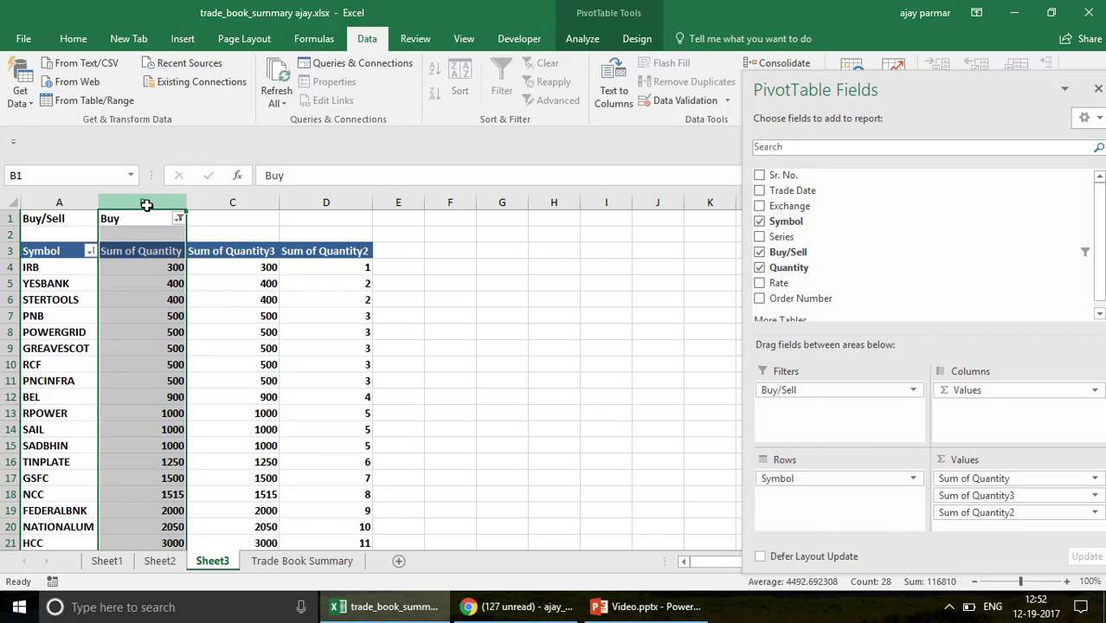
{"action": "left_click", "coordinate": [247, 267]}
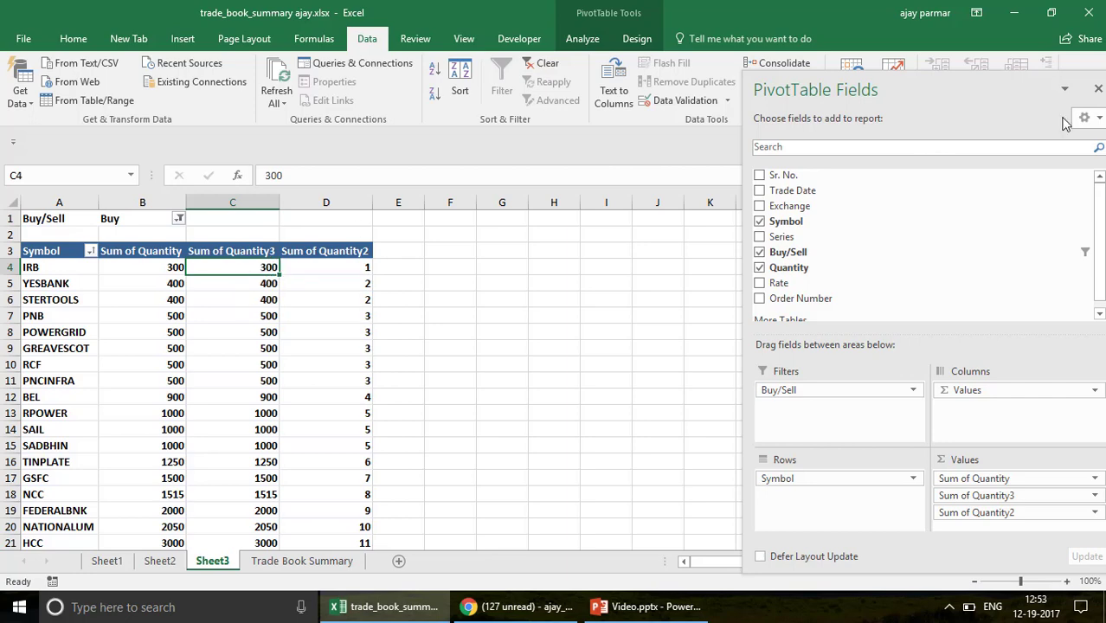
{"action": "left_click", "coordinate": [1098, 89]}
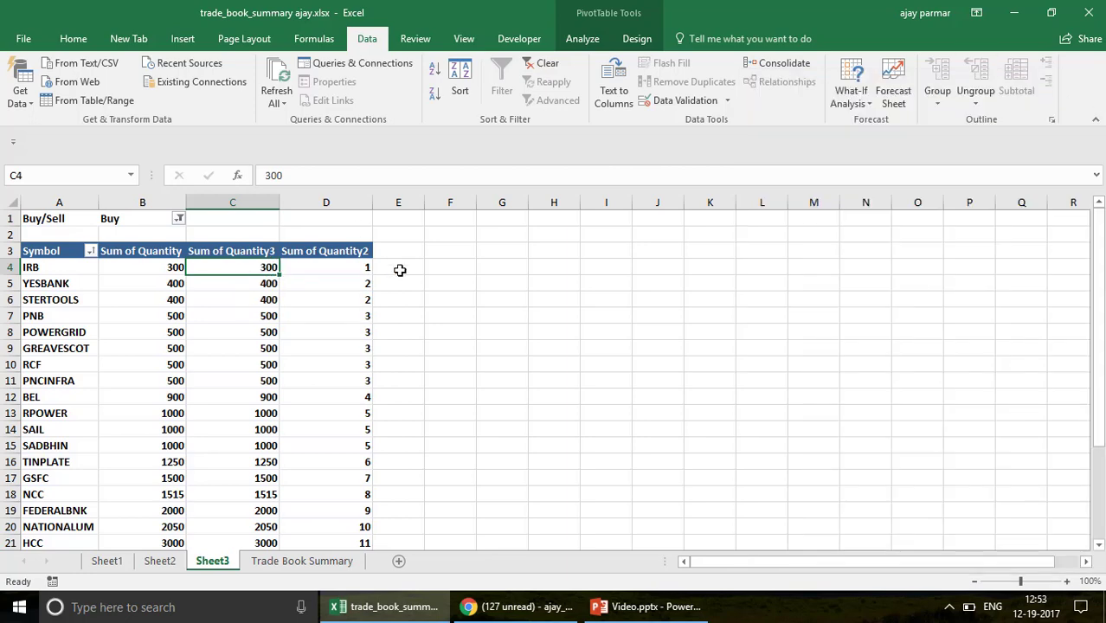
- Copy the Grand Total of the Sum of Quantity column into cell H1
{"action": "left_click", "coordinate": [163, 262]}
{"action": "key", "text": "Left"}
{"action": "key", "text": "ctrl+Down"}
{"action": "key", "text": "Down"}
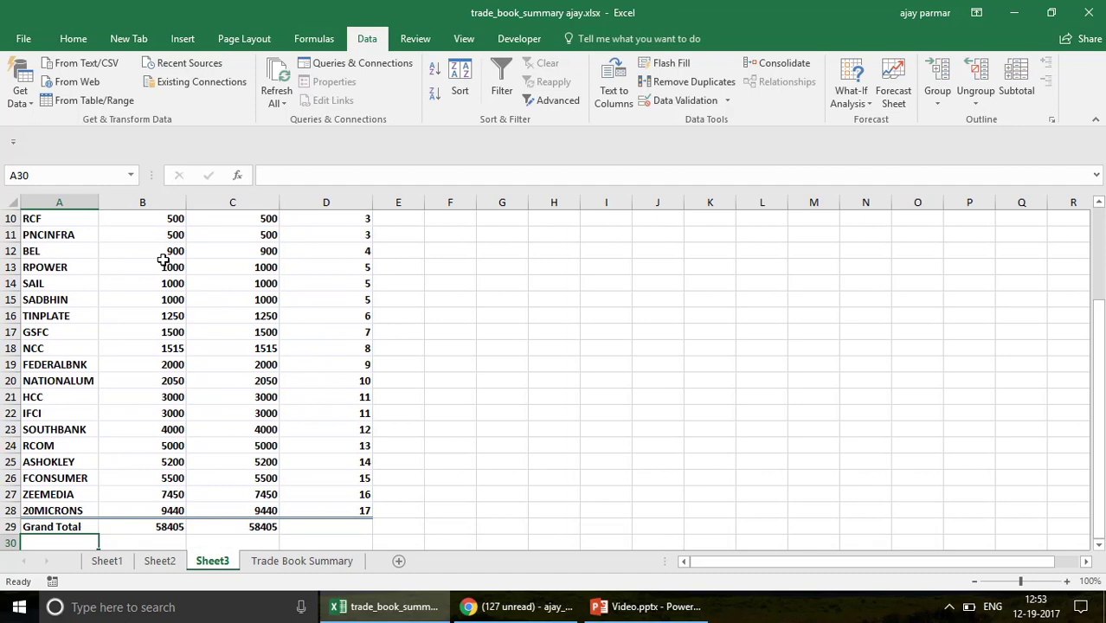
{"action": "key", "text": "Up"}
{"action": "key", "text": "Right"}
{"action": "key", "text": "Right"}
{"action": "key", "text": "Left"}
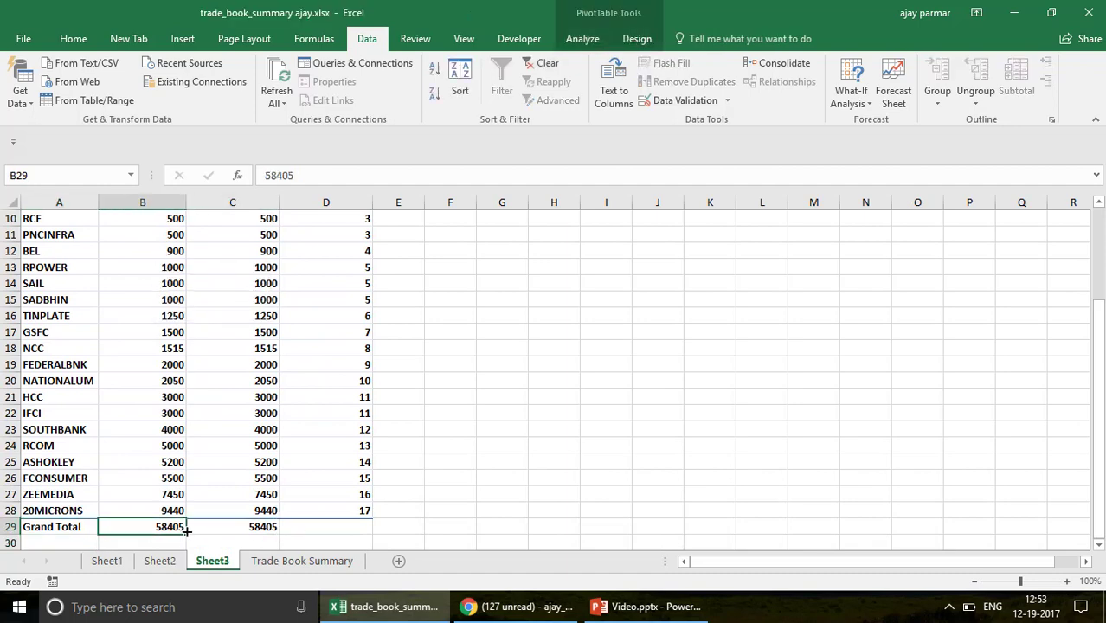
{"action": "key", "text": "ctrl+c"}
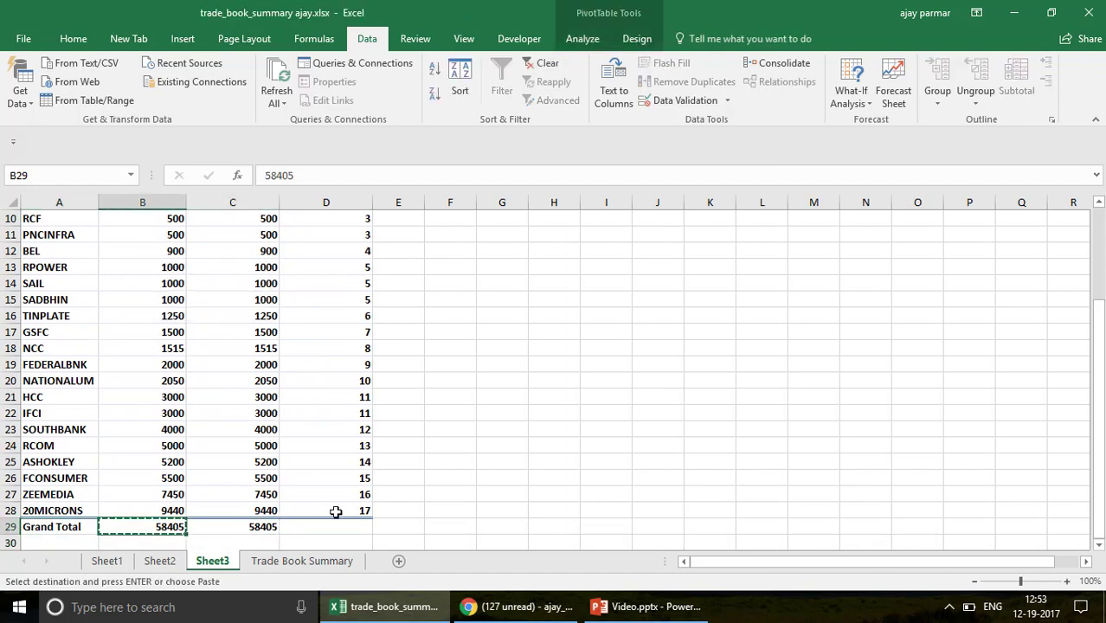
{"action": "left_click", "coordinate": [533, 277]}
{"action": "key", "text": "ctrl+Up"}
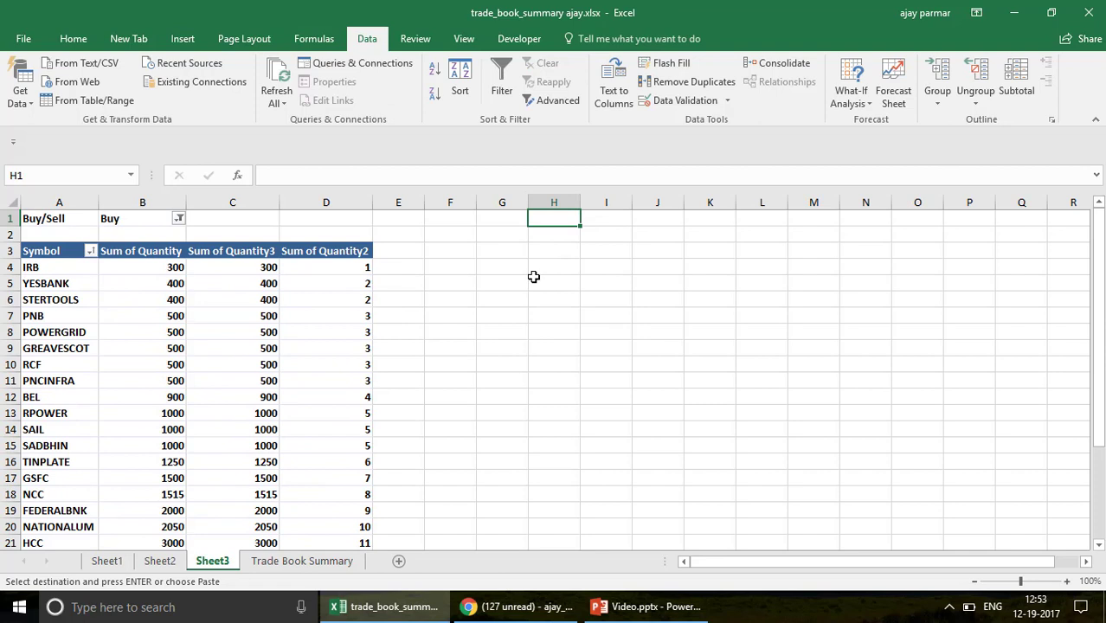
{"action": "key", "text": "ctrl+v"}
{"action": "key", "text": "Down"}
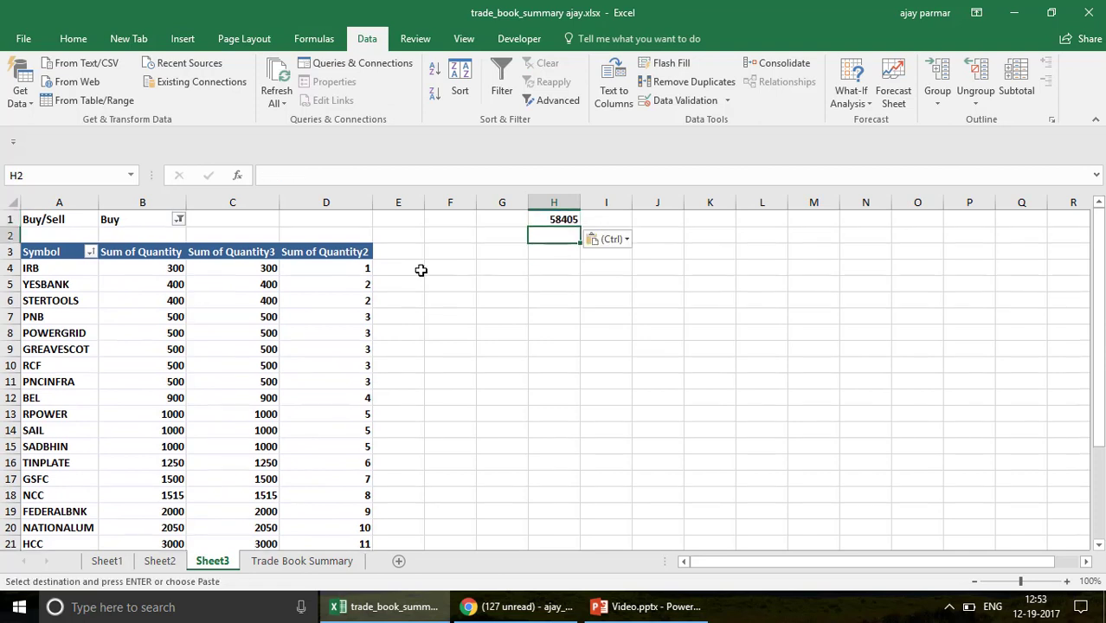
- Show the Sum of Quantity3 values as each stock's percentage of the total quantity
{"action": "left_click", "coordinate": [270, 268]}
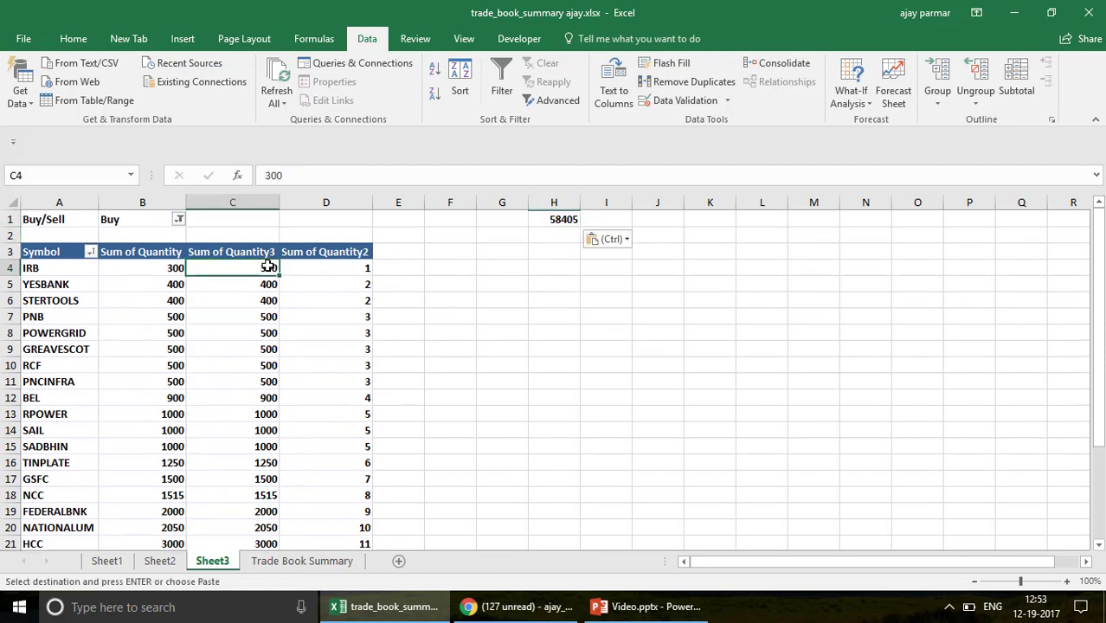
{"action": "left_click", "coordinate": [151, 269]}
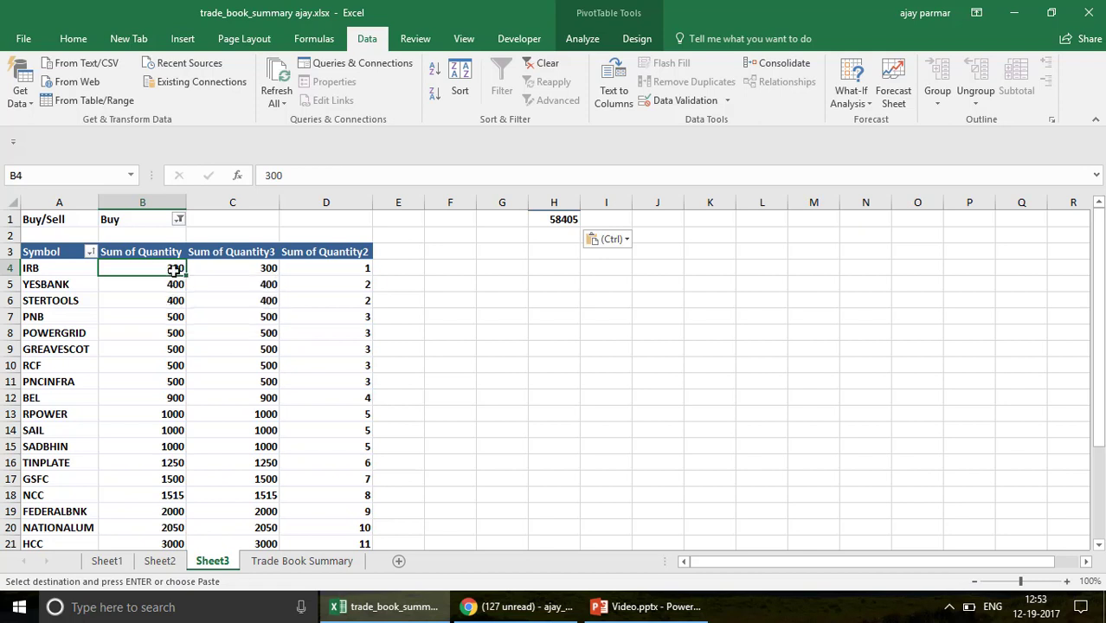
{"action": "left_click", "coordinate": [565, 219]}
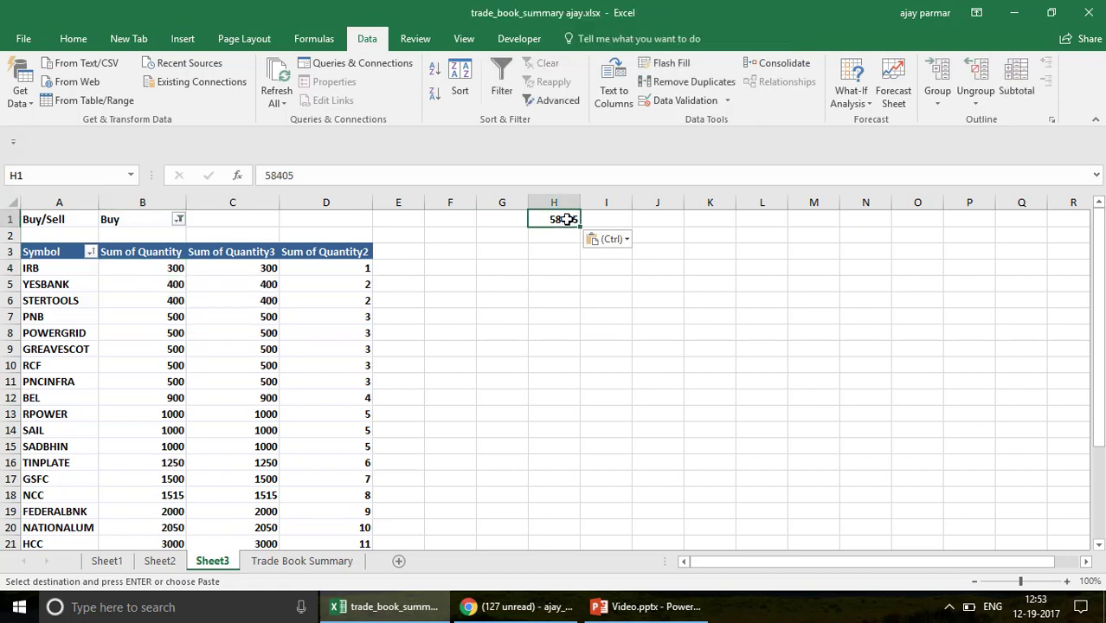
{"action": "left_click", "coordinate": [244, 269]}
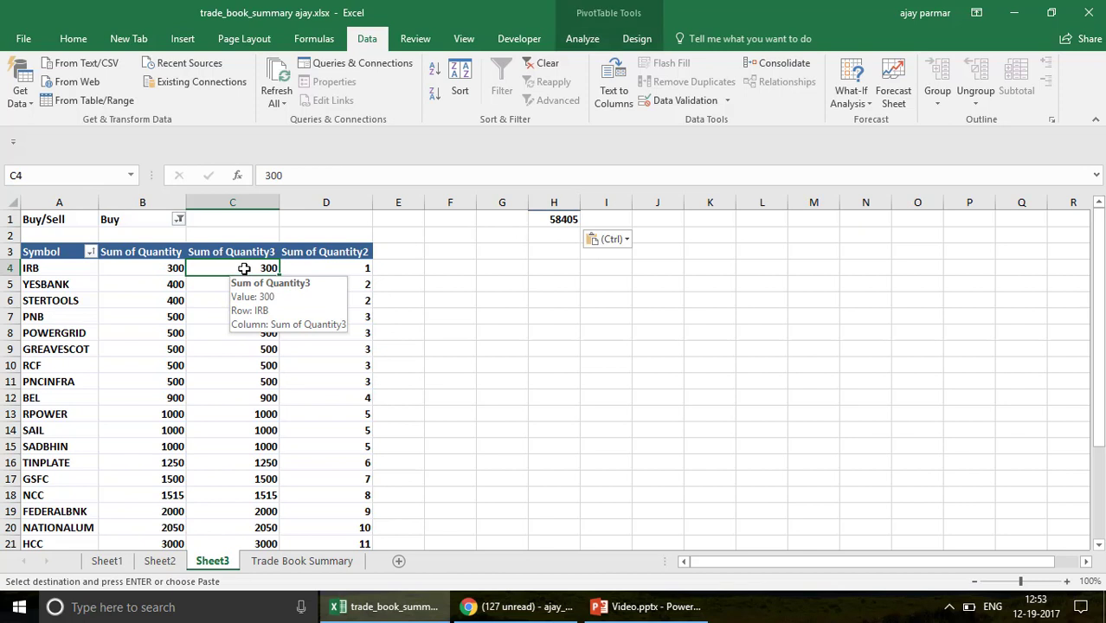
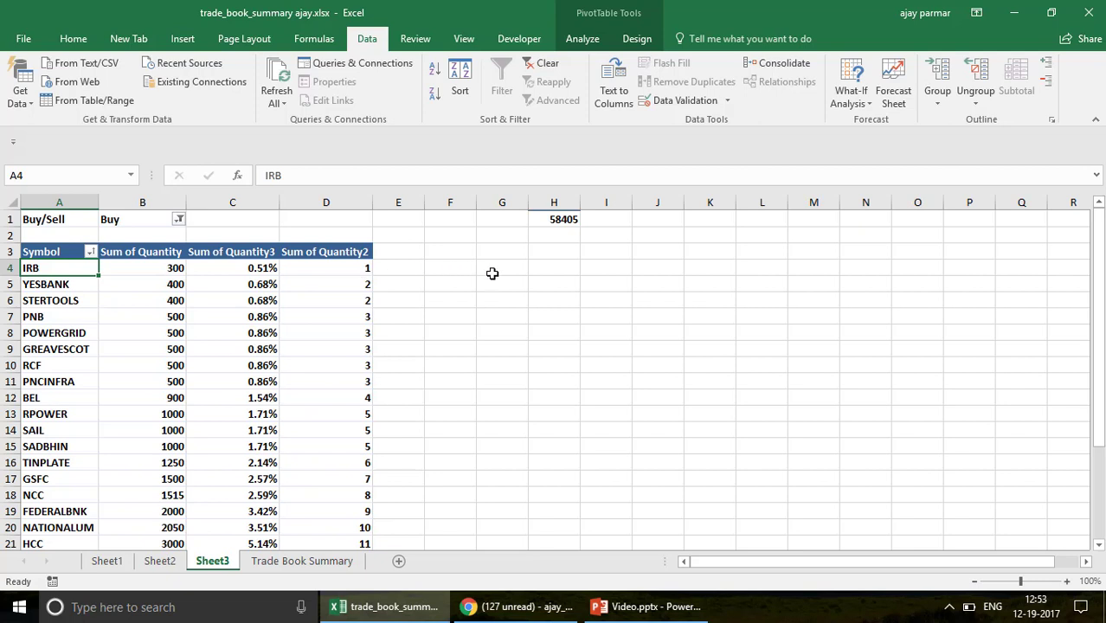
{"action": "left_click", "coordinate": [491, 274]}
{"action": "type", "text": "="}
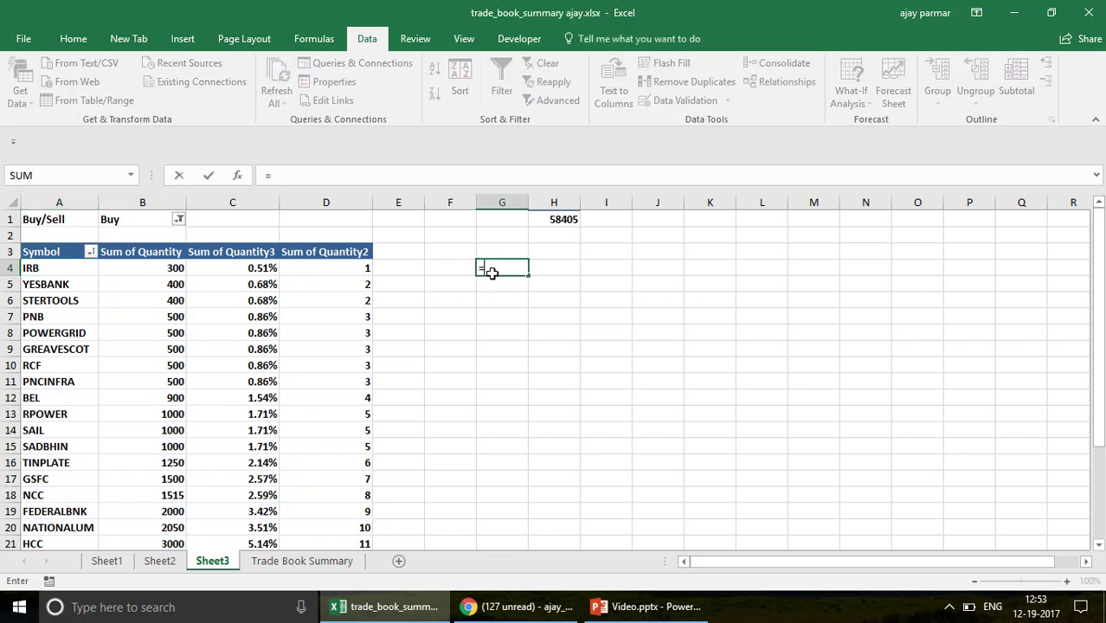
{"action": "left_click", "coordinate": [165, 271]}
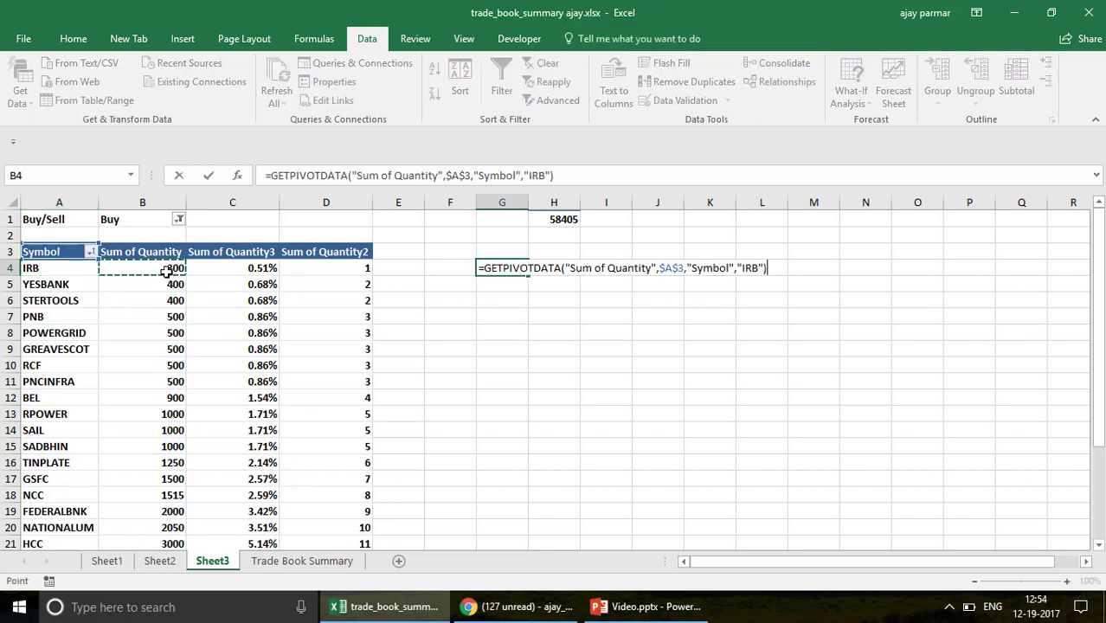
{"action": "key", "text": "Escape"}
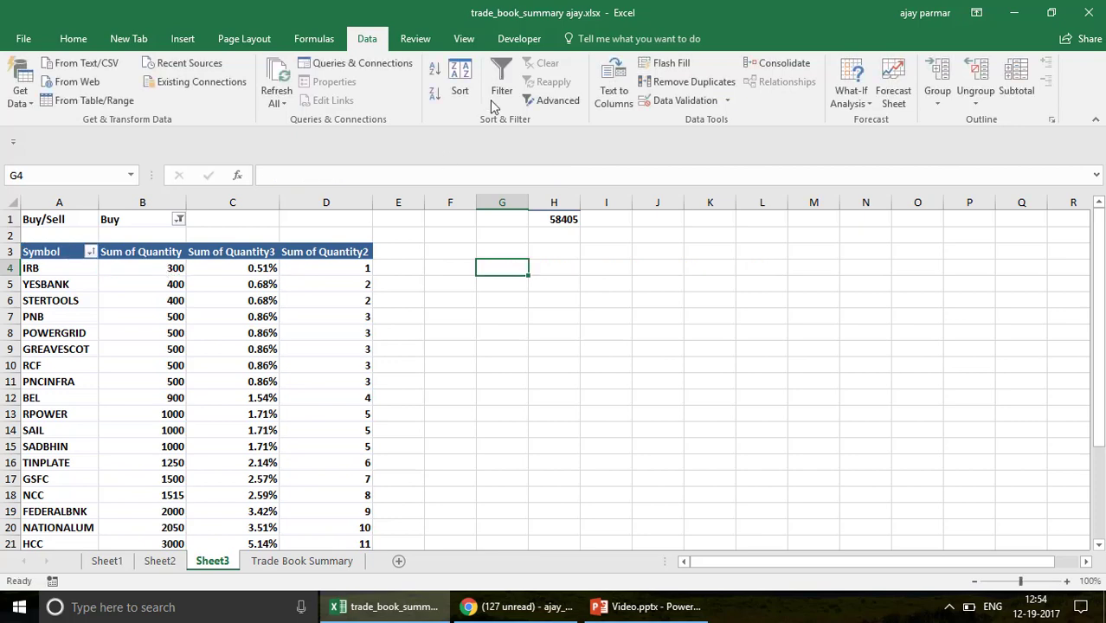
{"action": "left_click", "coordinate": [20, 100]}
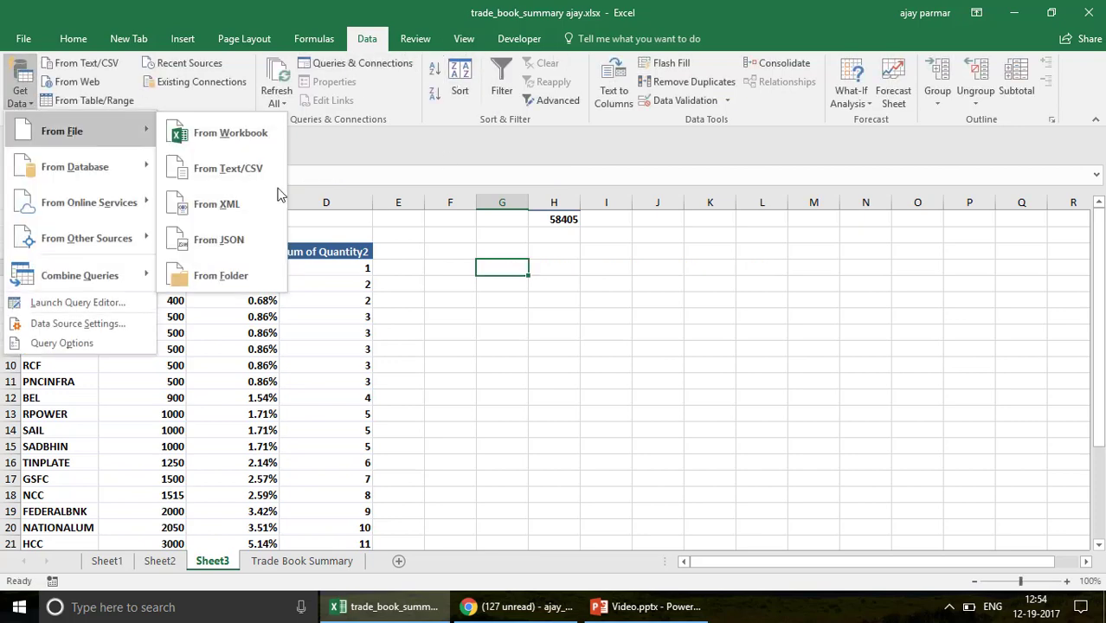
{"action": "key", "text": "Escape"}
{"action": "key", "text": "Escape"}
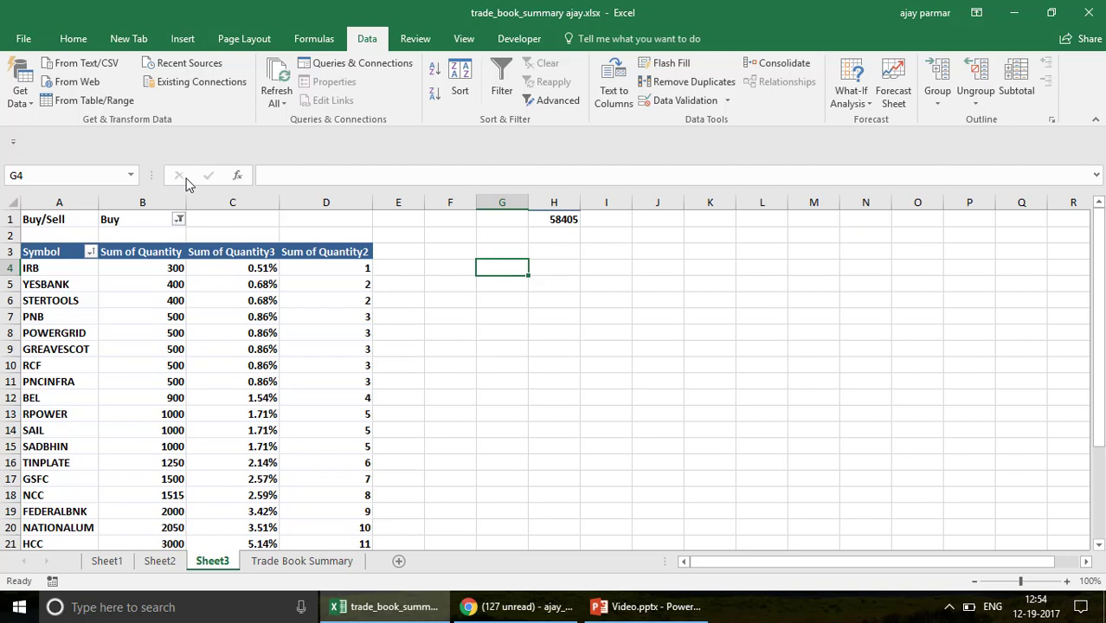
- Turn off Generate GetPivotData for the PivotTable so formulas use ordinary cell references
{"action": "key", "text": "Left"}
{"action": "key", "text": "Left"}
{"action": "key", "text": "Left"}
{"action": "key", "text": "Left"}
{"action": "key", "text": "Left"}
{"action": "key", "text": "Down"}
{"action": "key", "text": "Down"}
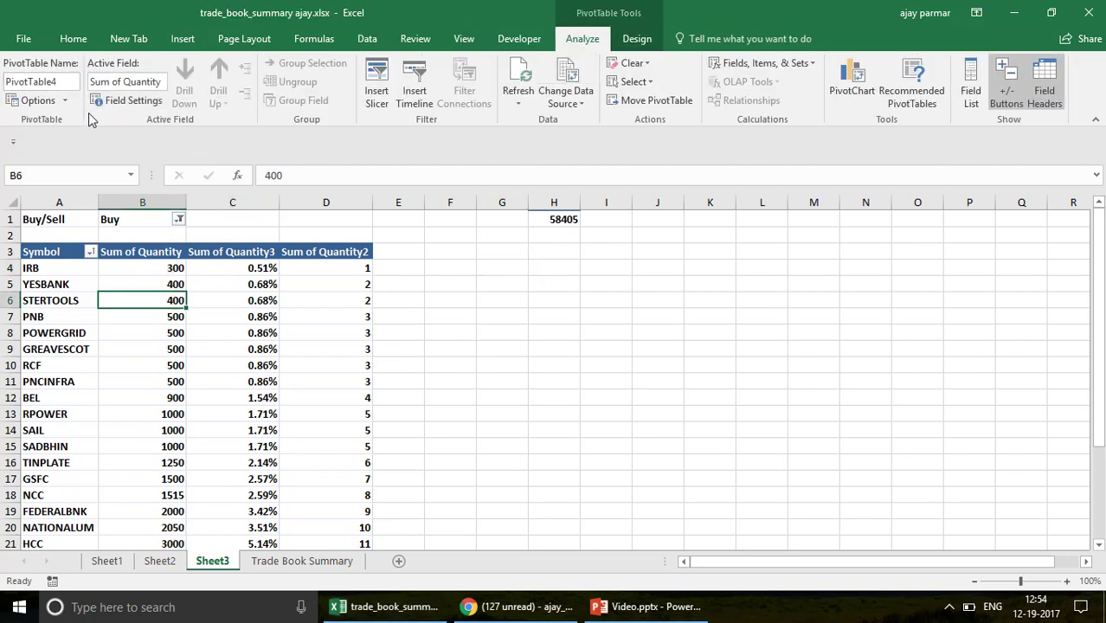
{"action": "left_click", "coordinate": [66, 101]}
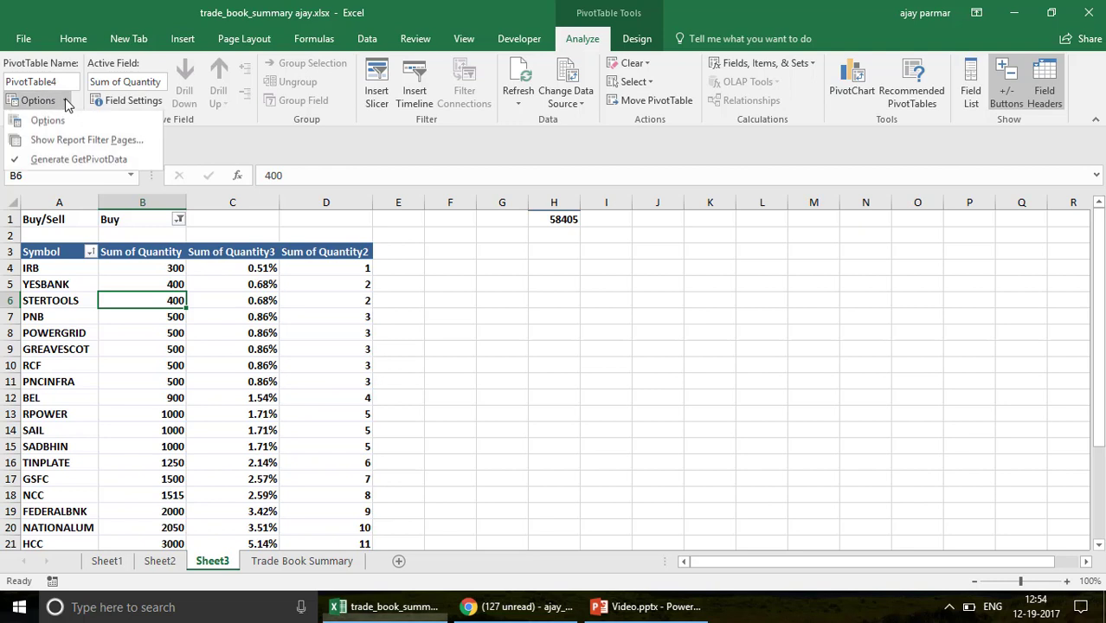
{"action": "left_click", "coordinate": [15, 161]}
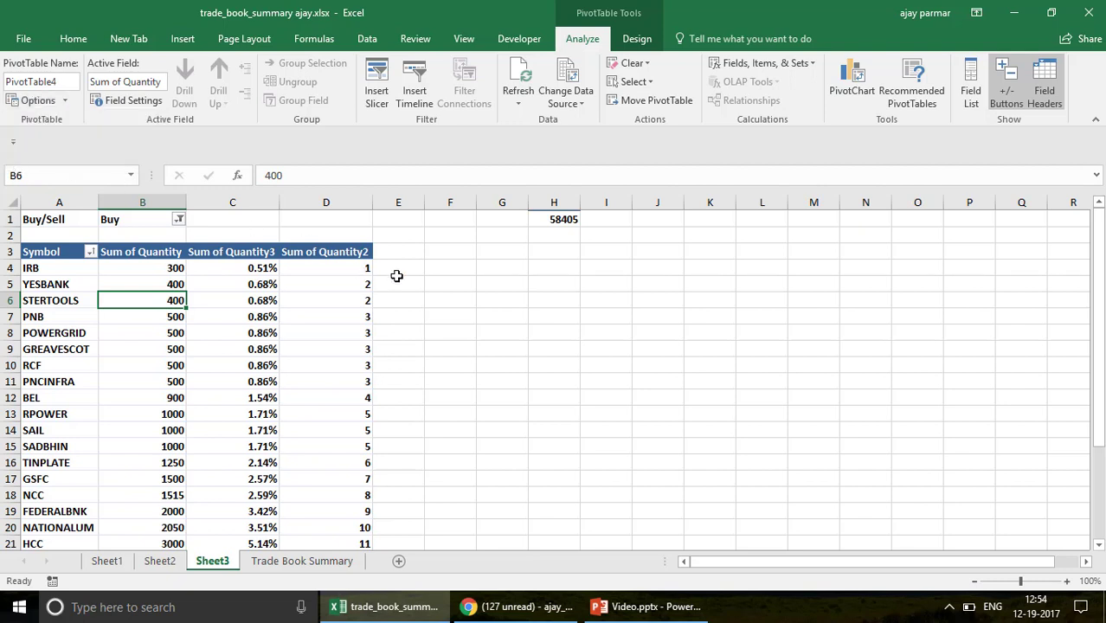
- Enter the check formula =B4/$H$1 in cell E4 beside the IRB row
{"action": "left_click", "coordinate": [409, 270]}
{"action": "type", "text": "="}
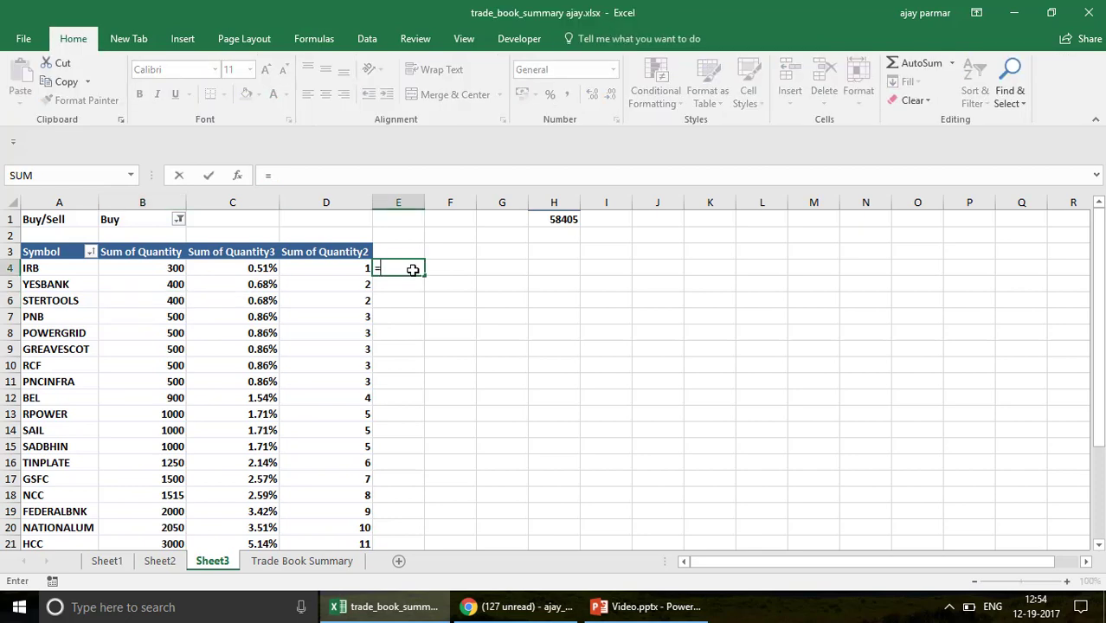
{"action": "key", "text": "Left"}
{"action": "key", "text": "Left"}
{"action": "key", "text": "Left"}
{"action": "type", "text": ":"}
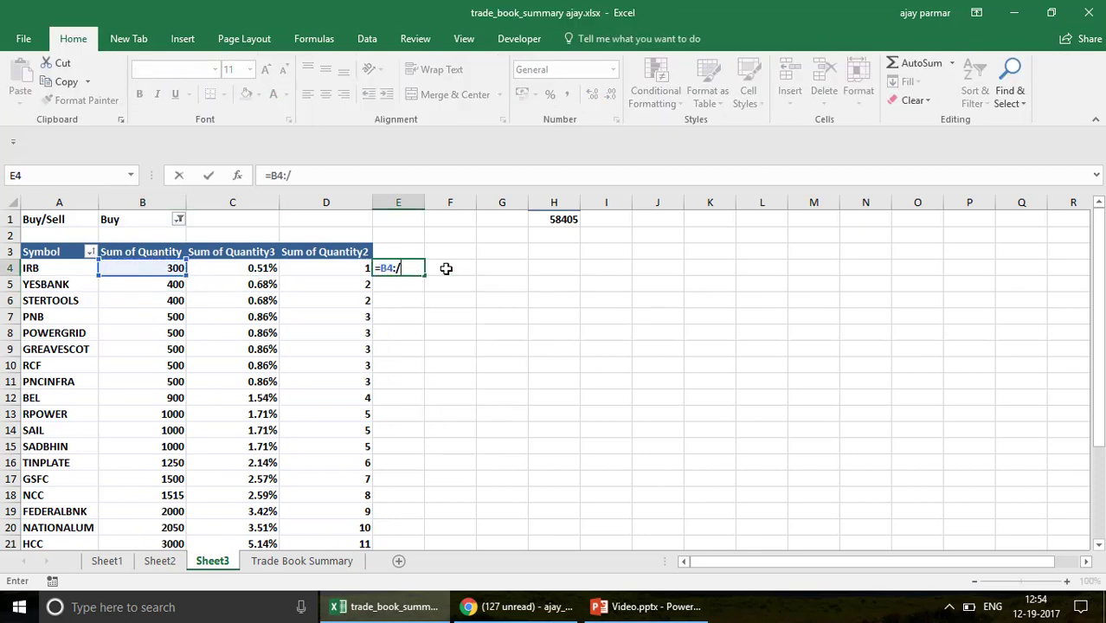
{"action": "key", "text": "BackSpace"}
{"action": "type", "text": "/"}
{"action": "left_click", "coordinate": [553, 219]}
{"action": "key", "text": "F4"}
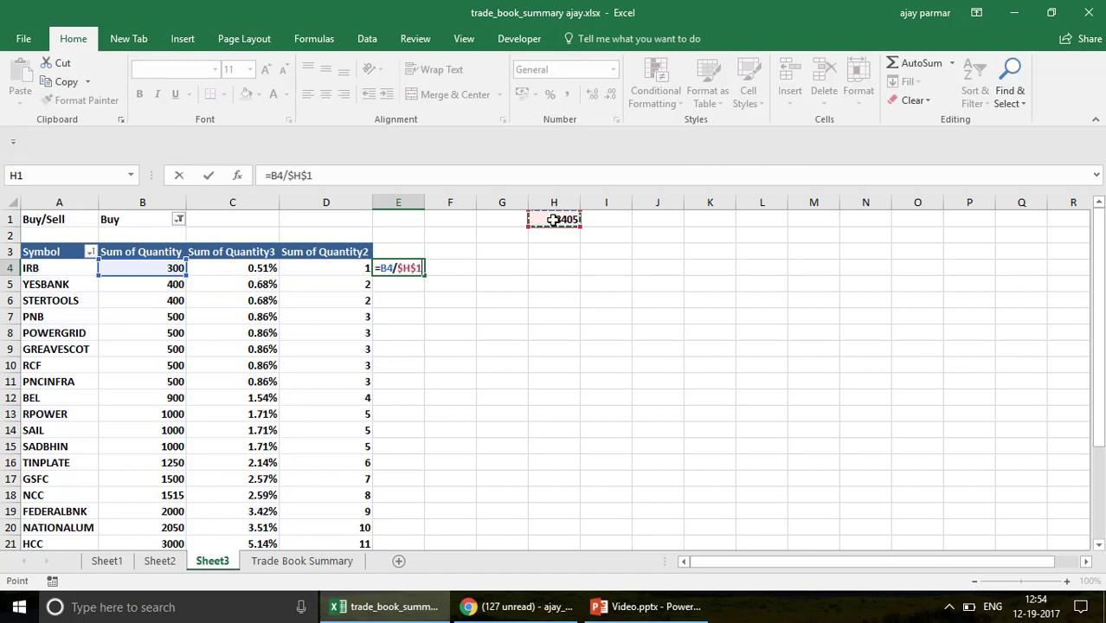
{"action": "key", "text": "Return"}
{"action": "key", "text": "Up"}
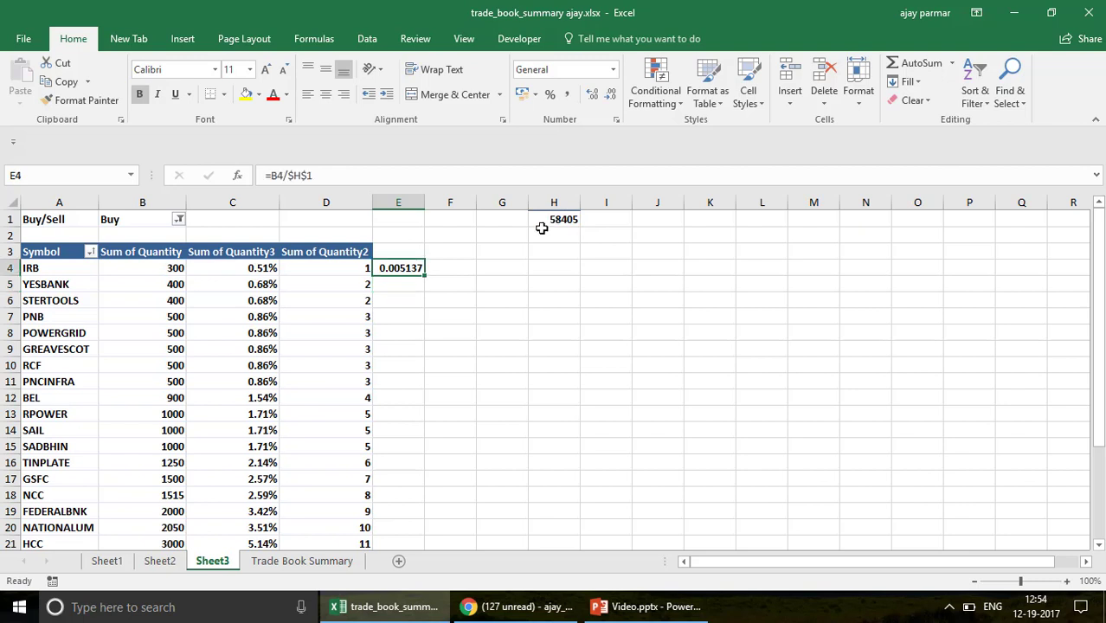
- Fill the E4 formula down beside the PivotTable and format the results as percentages with two decimals
{"action": "double_click", "coordinate": [426, 277]}
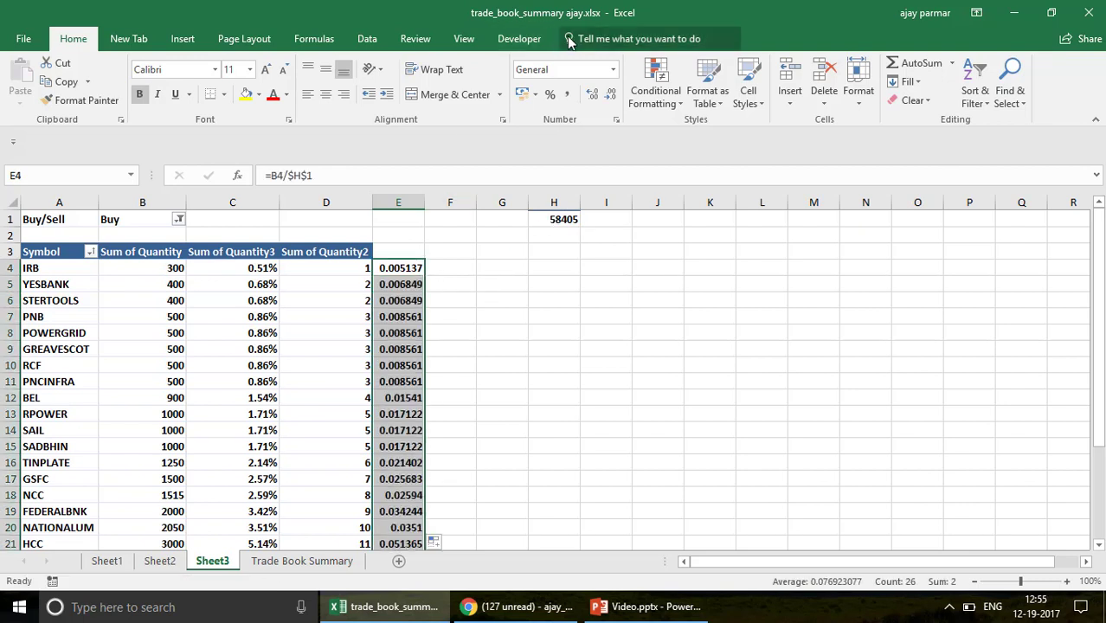
{"action": "left_click", "coordinate": [550, 95]}
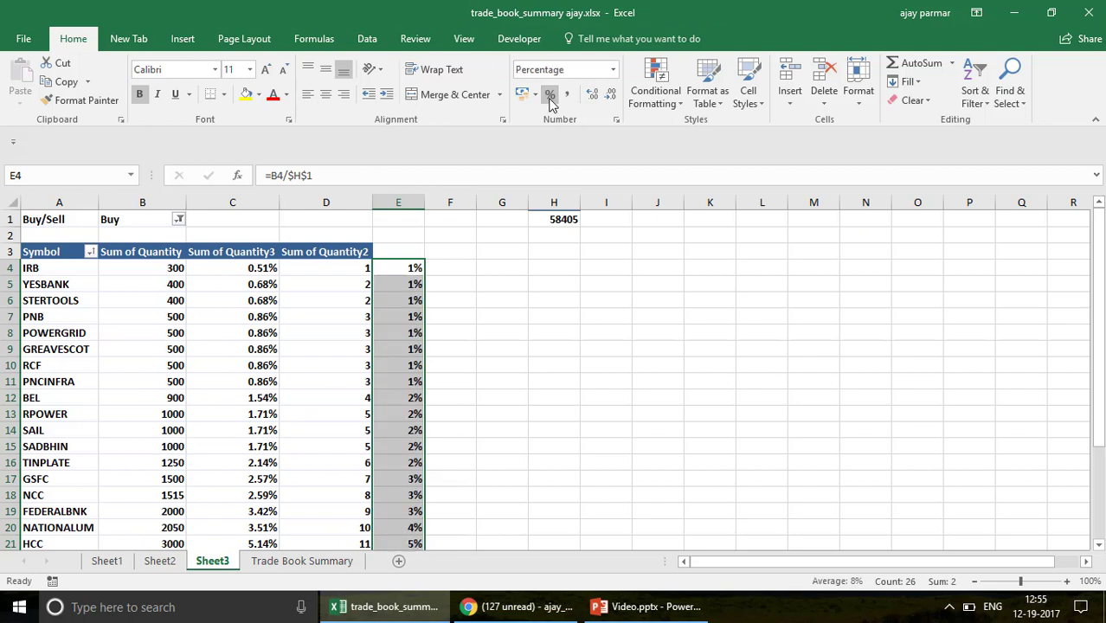
{"action": "left_click", "coordinate": [594, 95]}
{"action": "left_click", "coordinate": [597, 98]}
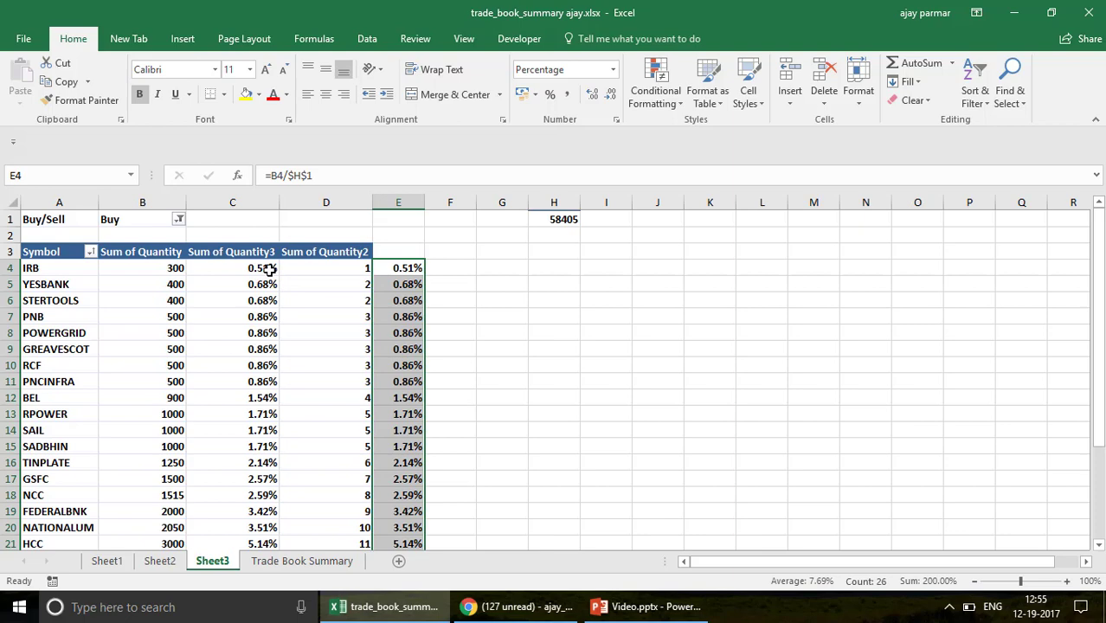
- Compare the column E percentages with Sum of Quantity3 down to the Grand Total, and clear the check formulas
{"action": "scroll", "coordinate": [422, 269], "scroll_direction": "down", "scroll_amount": 3}
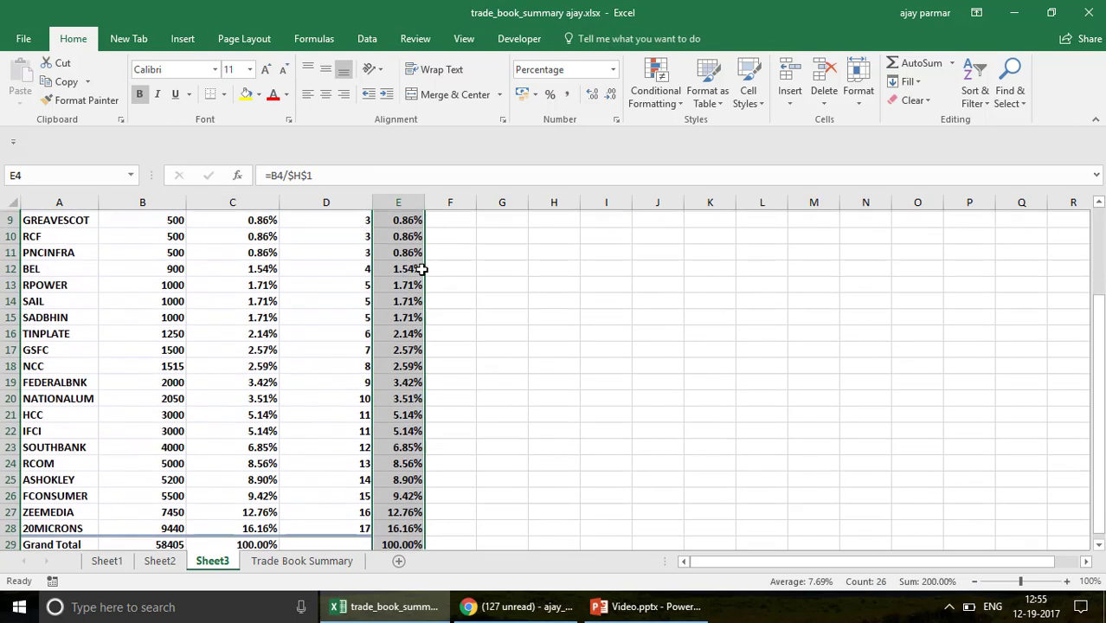
{"action": "scroll", "coordinate": [422, 269], "scroll_direction": "up", "scroll_amount": 3}
{"action": "key", "text": "Left"}
{"action": "key", "text": "Left"}
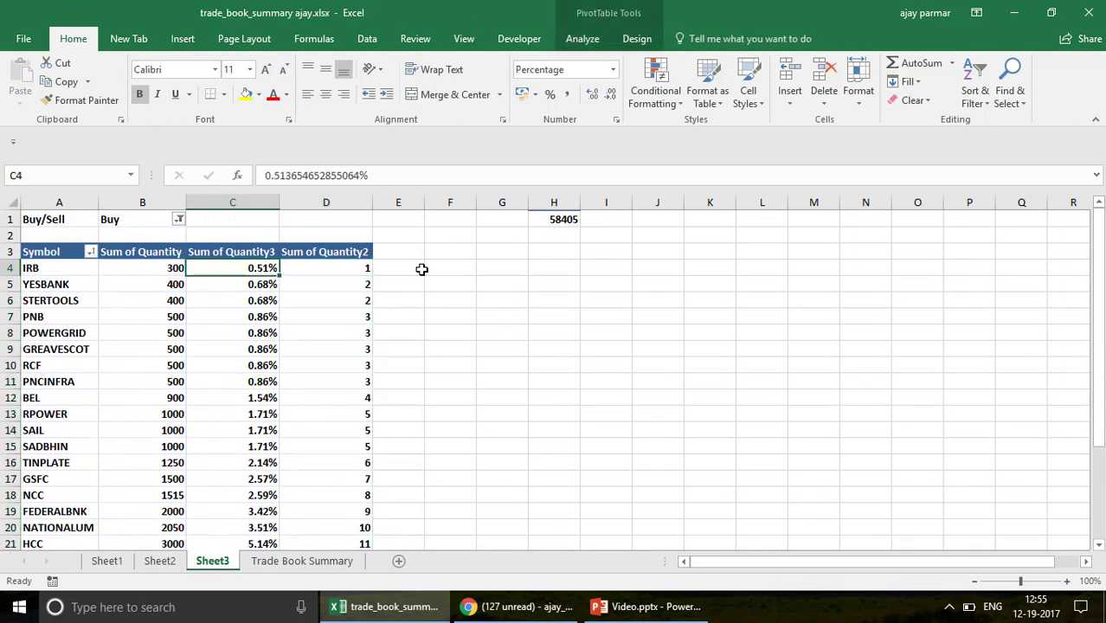
- Add Quantity to the PivotTable values once more, between Sum of Quantity and Sum of Quantity3
{"action": "mouse_move", "coordinate": [245, 269]}
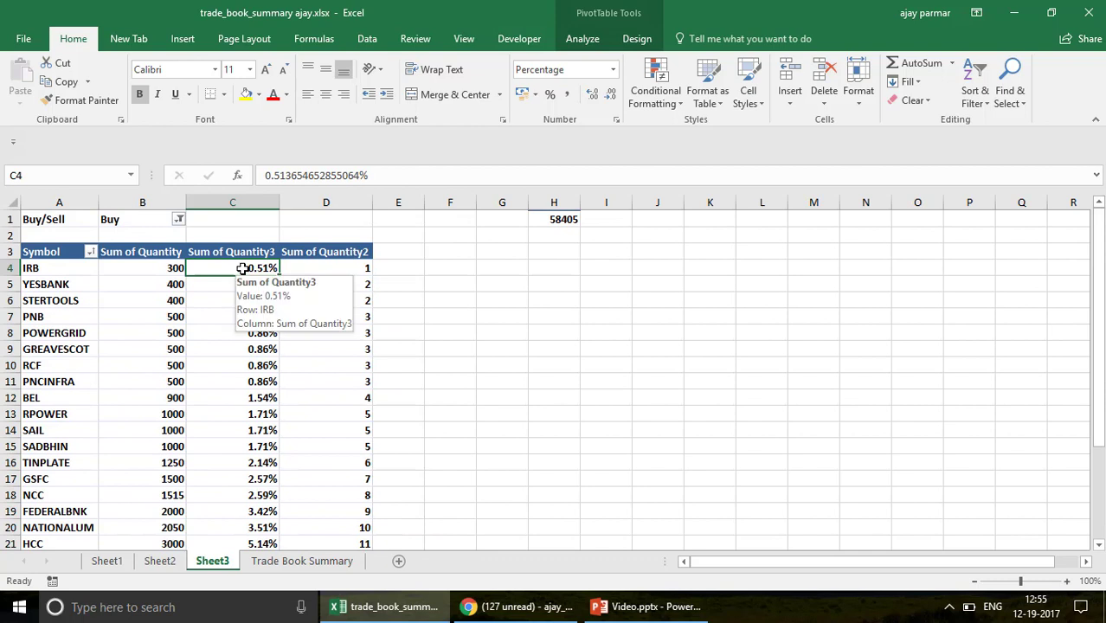
{"action": "right_click", "coordinate": [248, 269]}
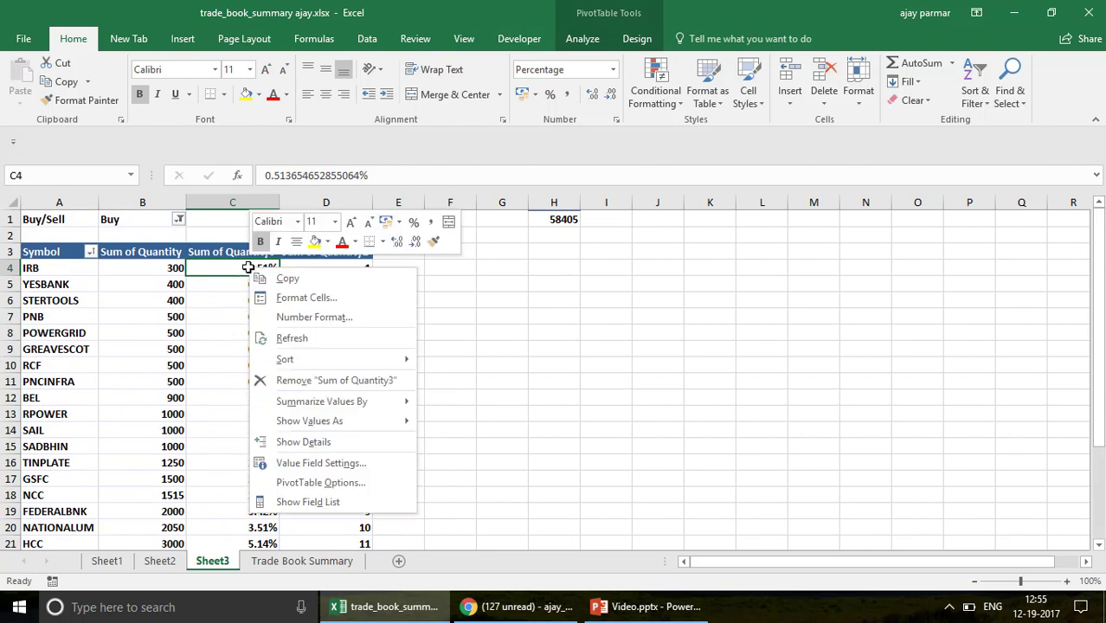
{"action": "left_click", "coordinate": [338, 510]}
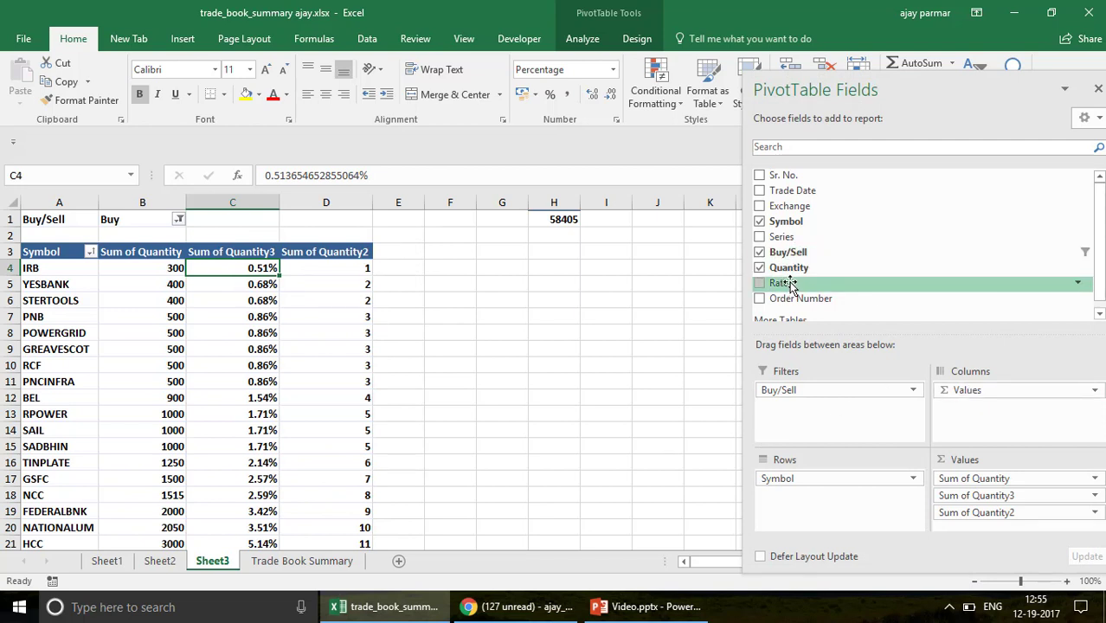
{"action": "left_click_drag", "start_coordinate": [788, 268], "coordinate": [978, 496]}
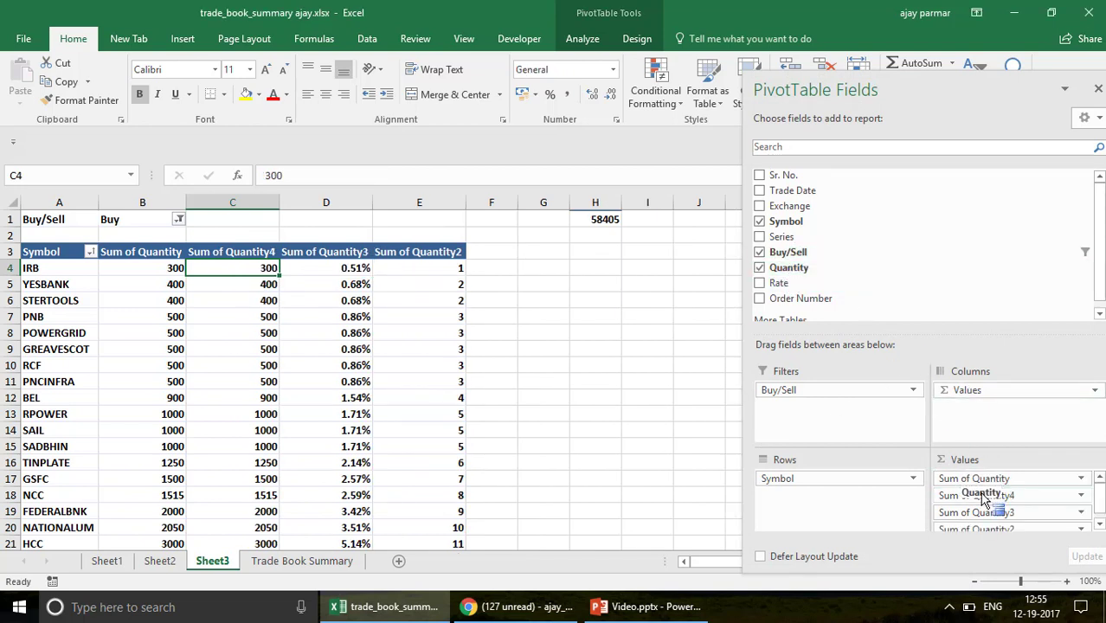
{"action": "right_click", "coordinate": [248, 269]}
{"action": "mouse_move", "coordinate": [344, 425]}
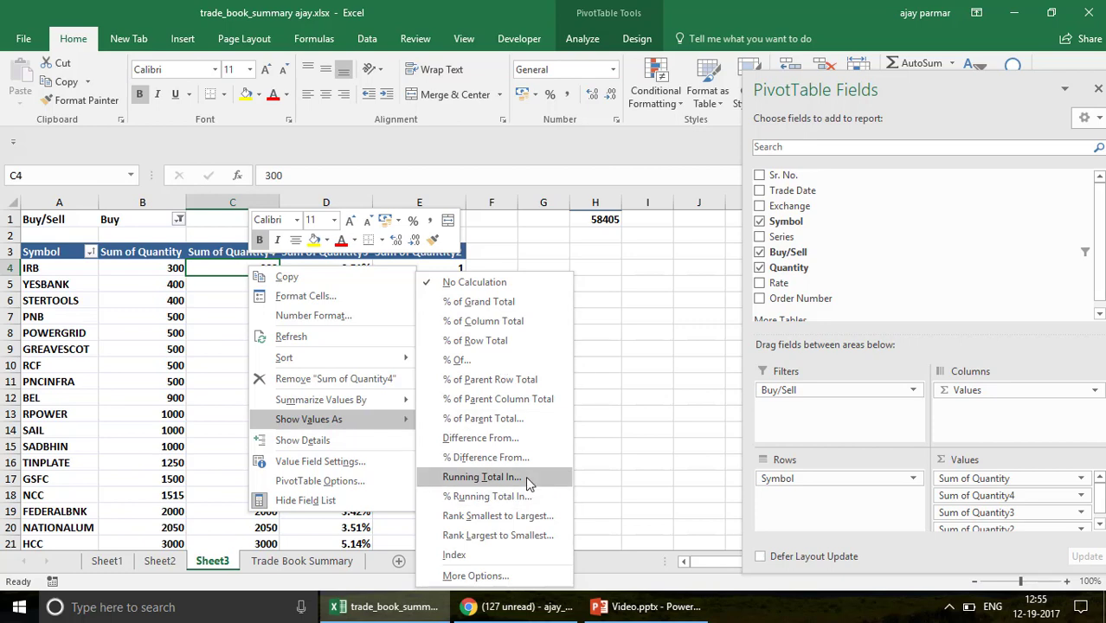
{"action": "key", "text": "Escape"}
{"action": "key", "text": "Escape"}
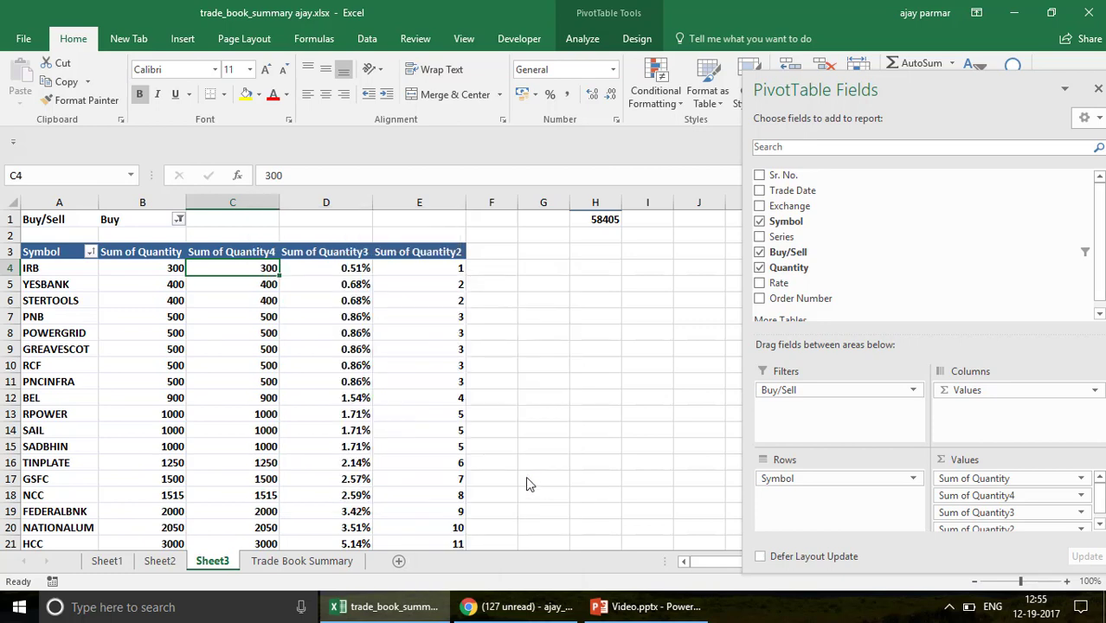
- Show the Sum of Quantity4 values as a Running Total In calculation with Symbol as the base field
{"action": "right_click", "coordinate": [251, 270]}
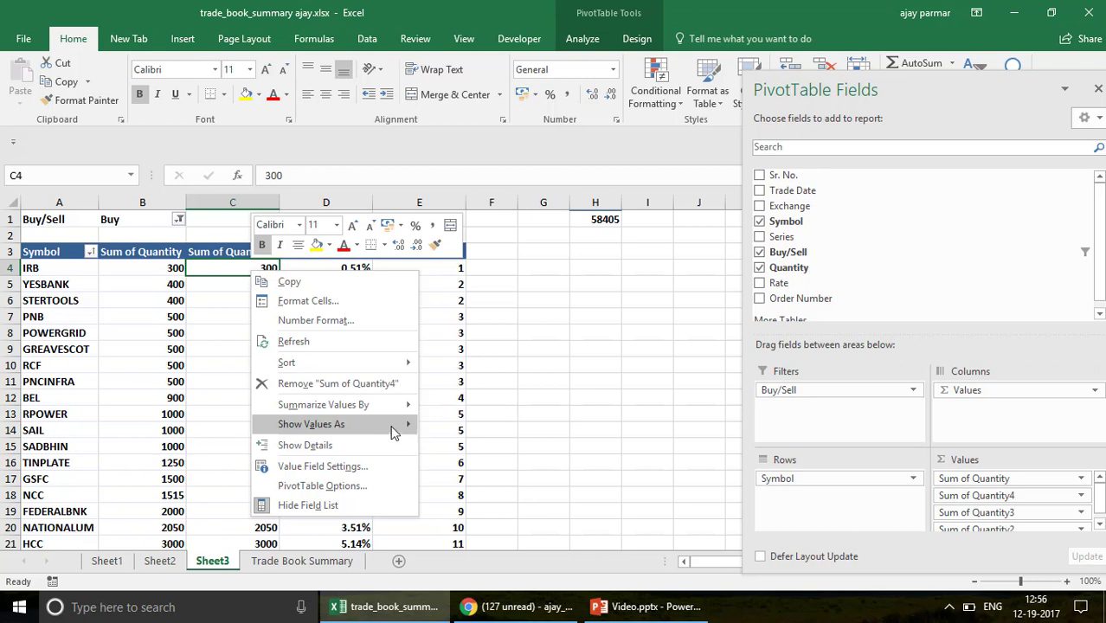
{"action": "left_click", "coordinate": [392, 428]}
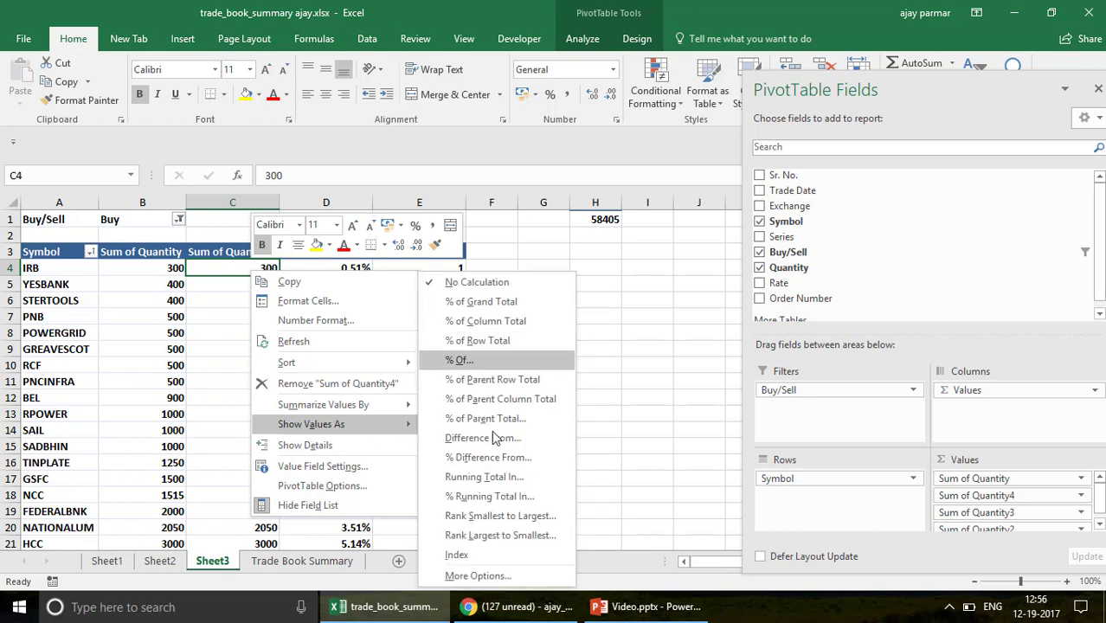
{"action": "left_click", "coordinate": [526, 483]}
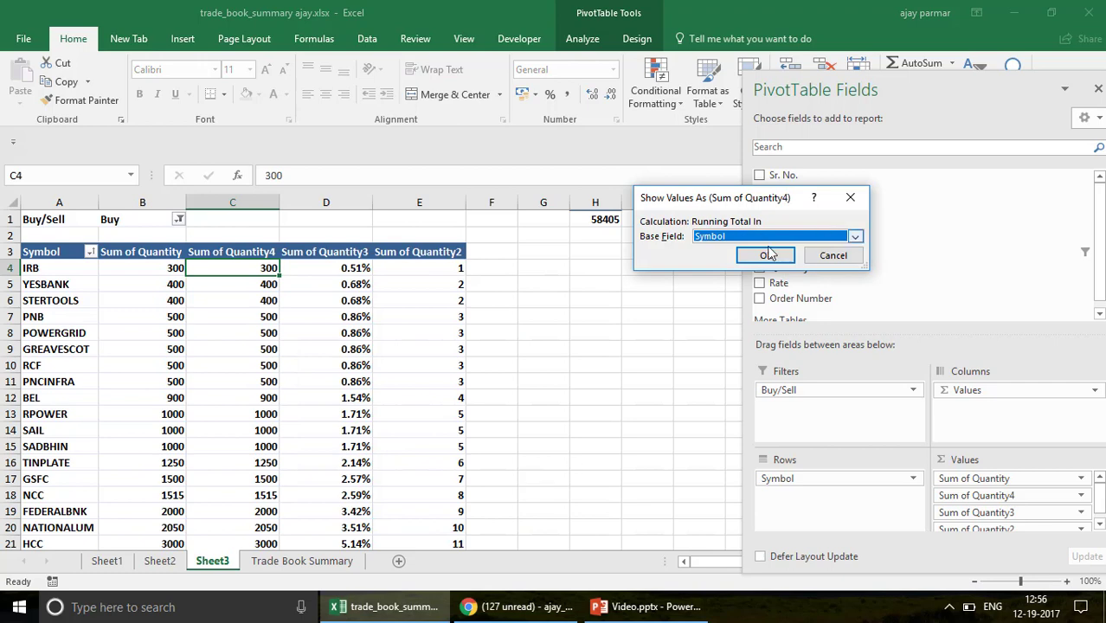
{"action": "left_click", "coordinate": [764, 257]}
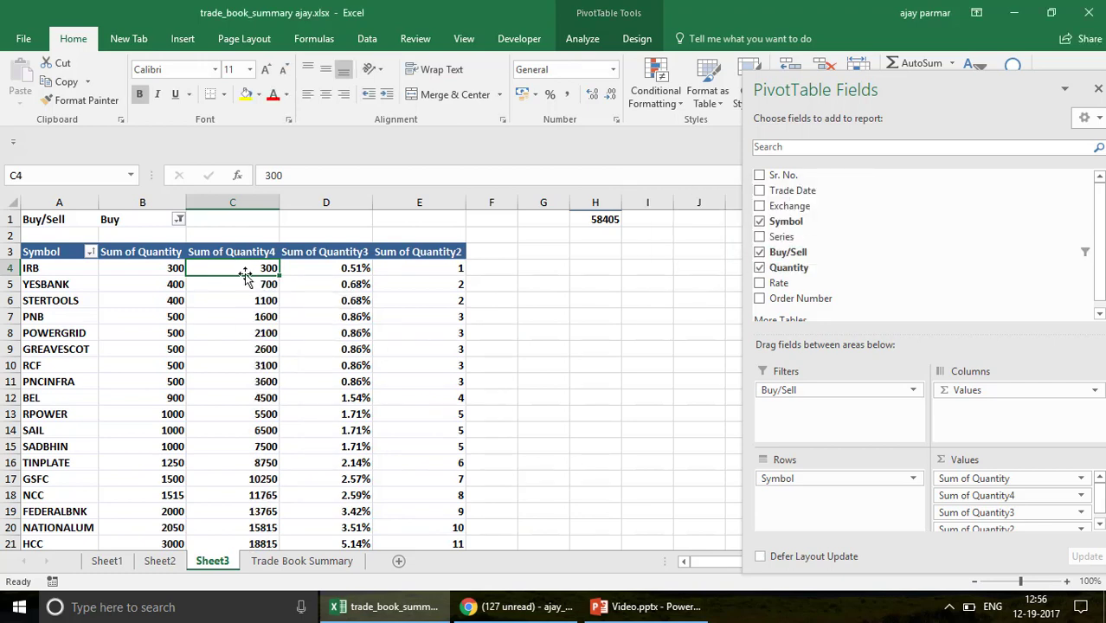
- Compare Sum of Quantity with the running totals in Sum of Quantity4, row by row from IRB to GREAVESCOT
{"action": "left_click", "coordinate": [177, 263]}
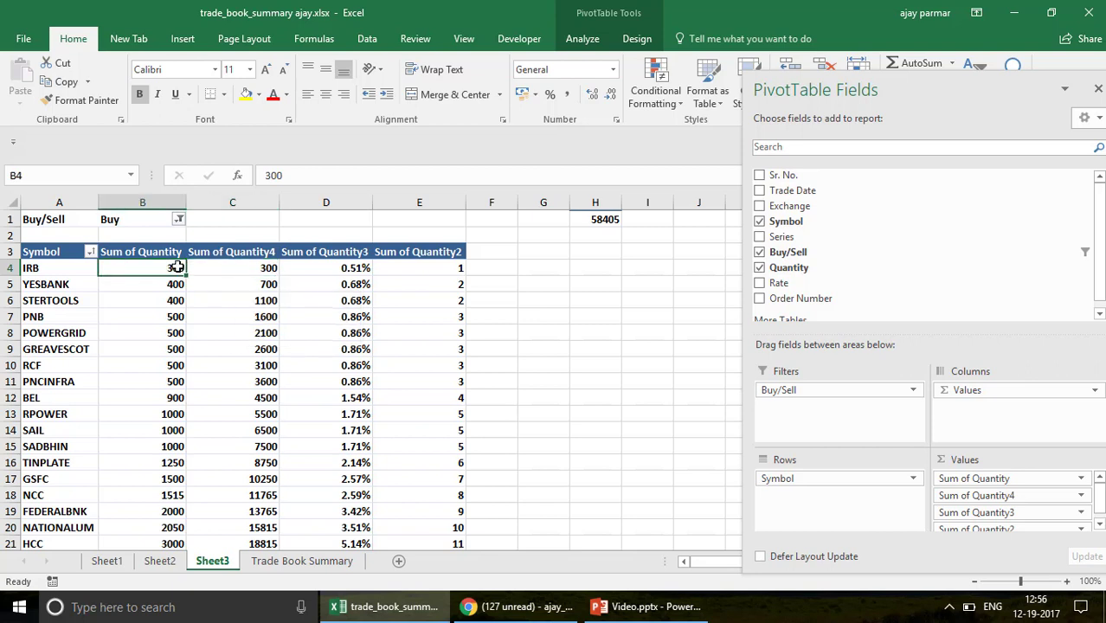
{"action": "left_click", "coordinate": [246, 265]}
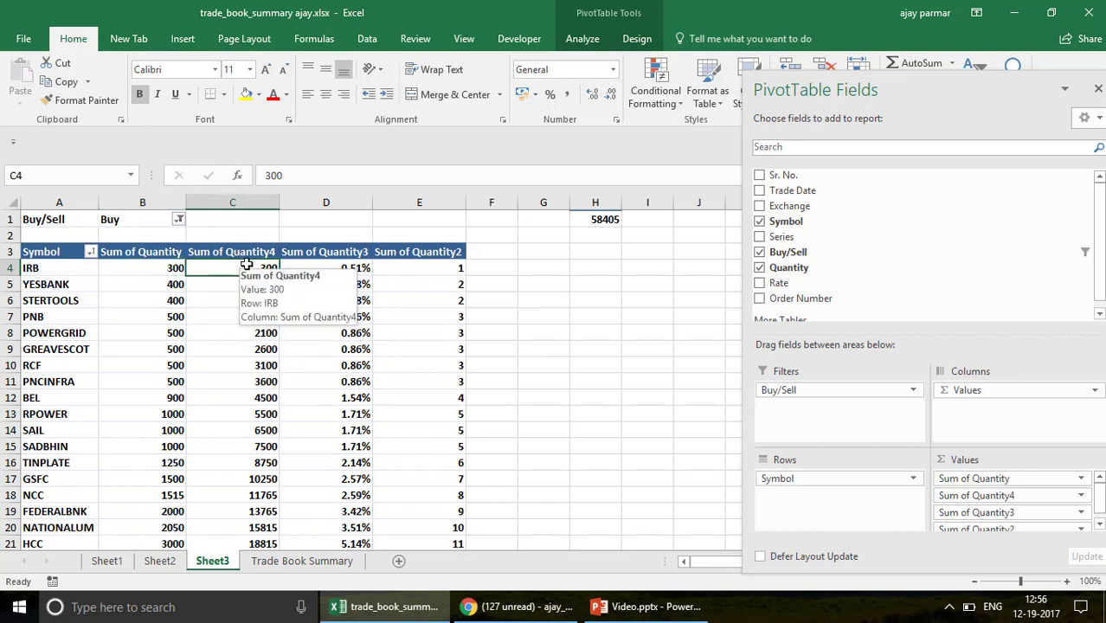
{"action": "left_click", "coordinate": [173, 285]}
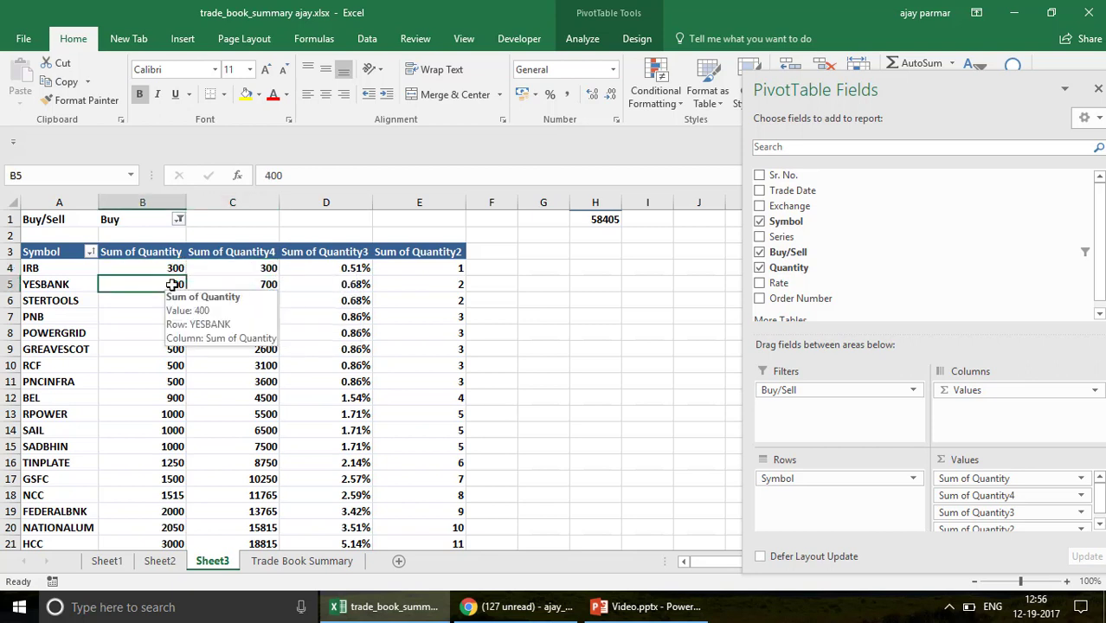
{"action": "left_click", "coordinate": [225, 284]}
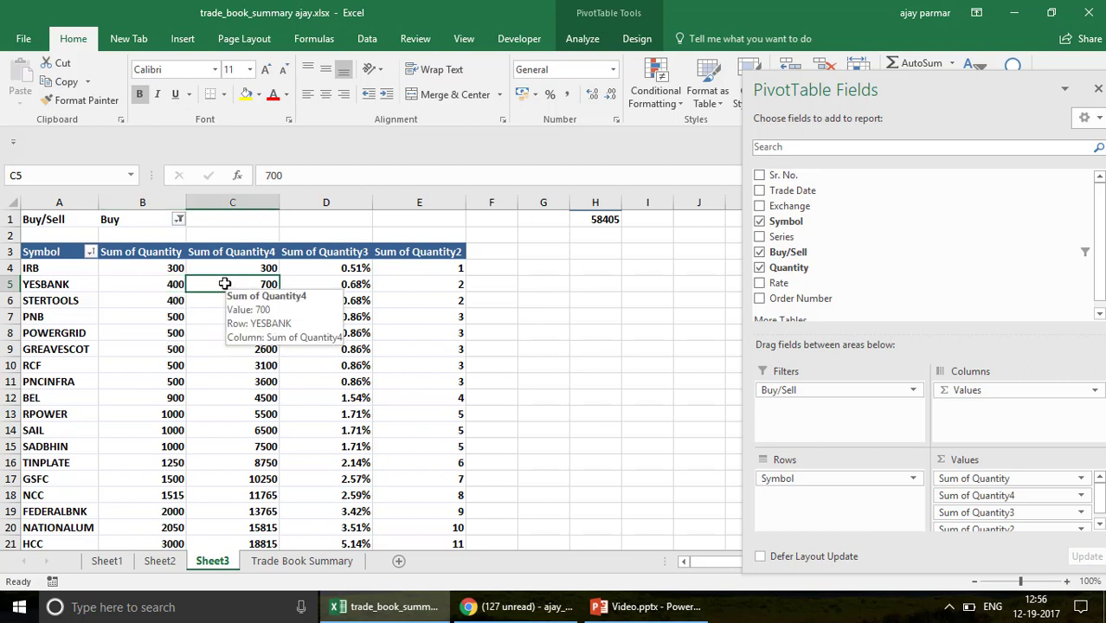
{"action": "left_click", "coordinate": [174, 268]}
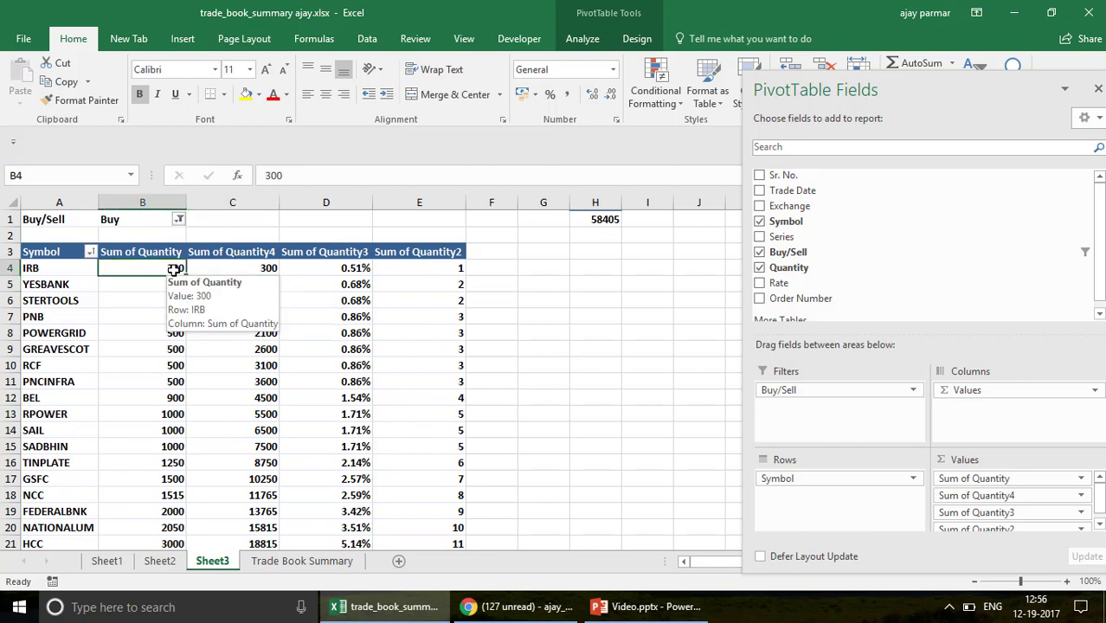
{"action": "left_click_drag", "start_coordinate": [174, 268], "coordinate": [173, 283]}
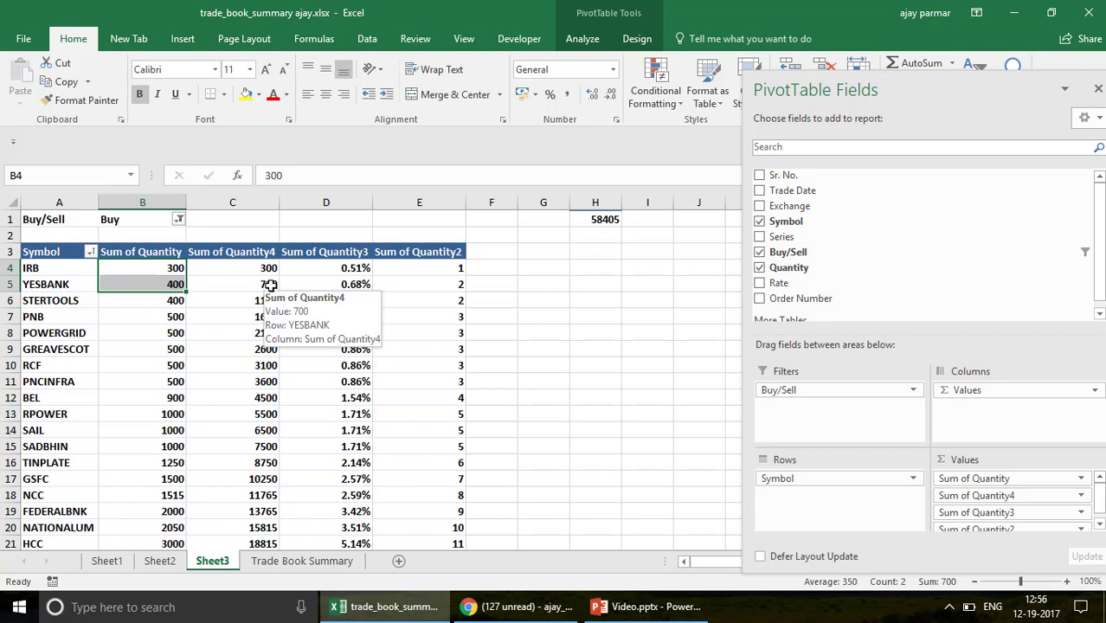
{"action": "left_click", "coordinate": [264, 301]}
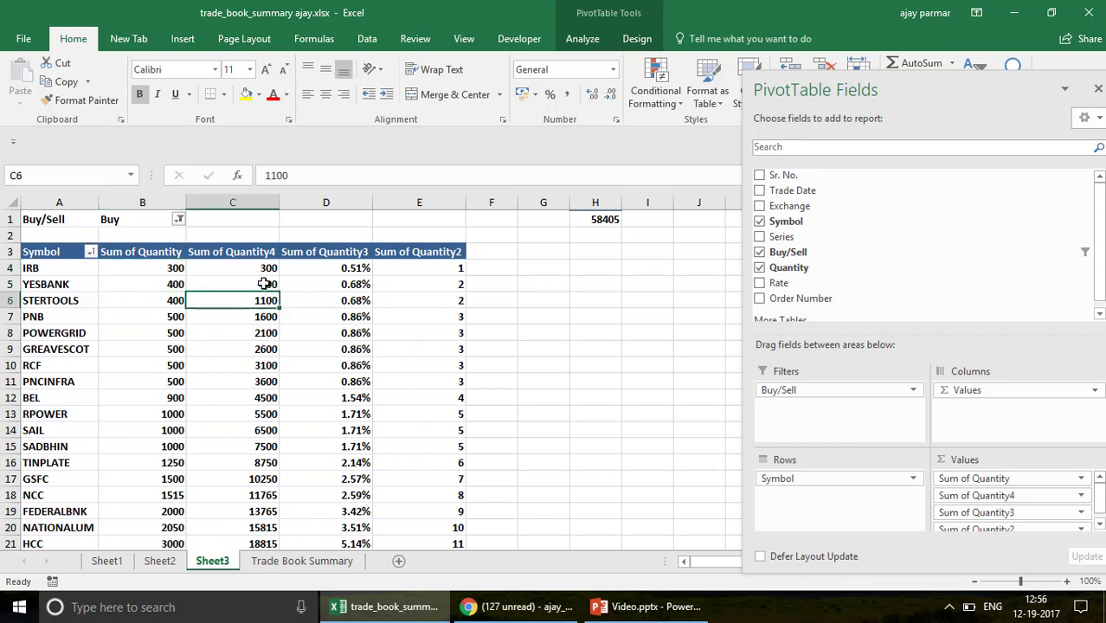
{"action": "left_click", "coordinate": [264, 283]}
{"action": "left_click", "coordinate": [172, 300]}
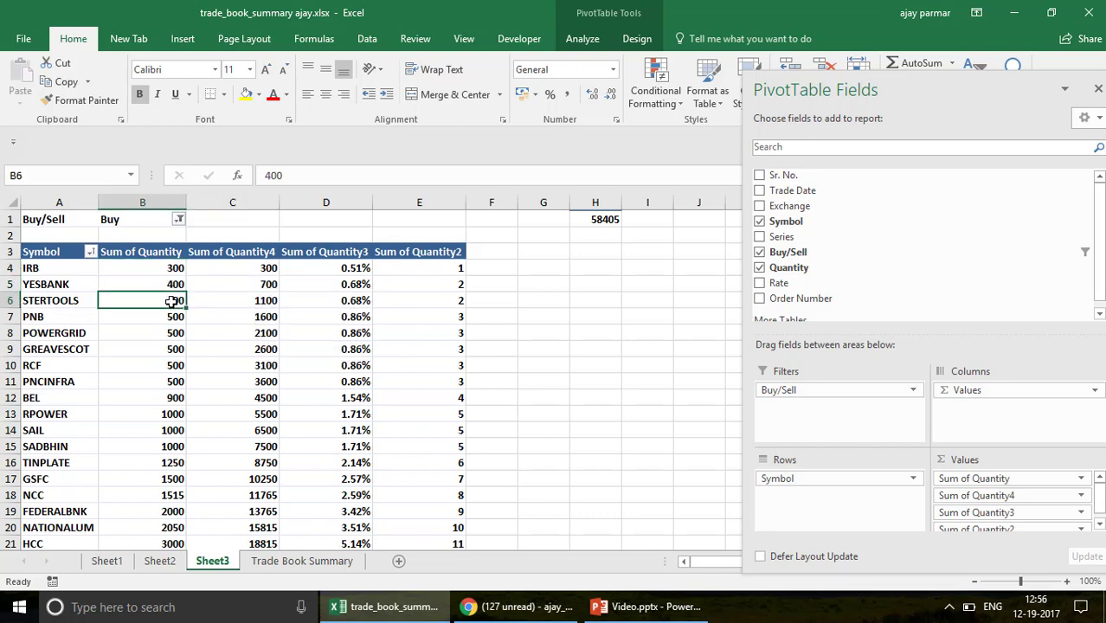
{"action": "left_click", "coordinate": [242, 300]}
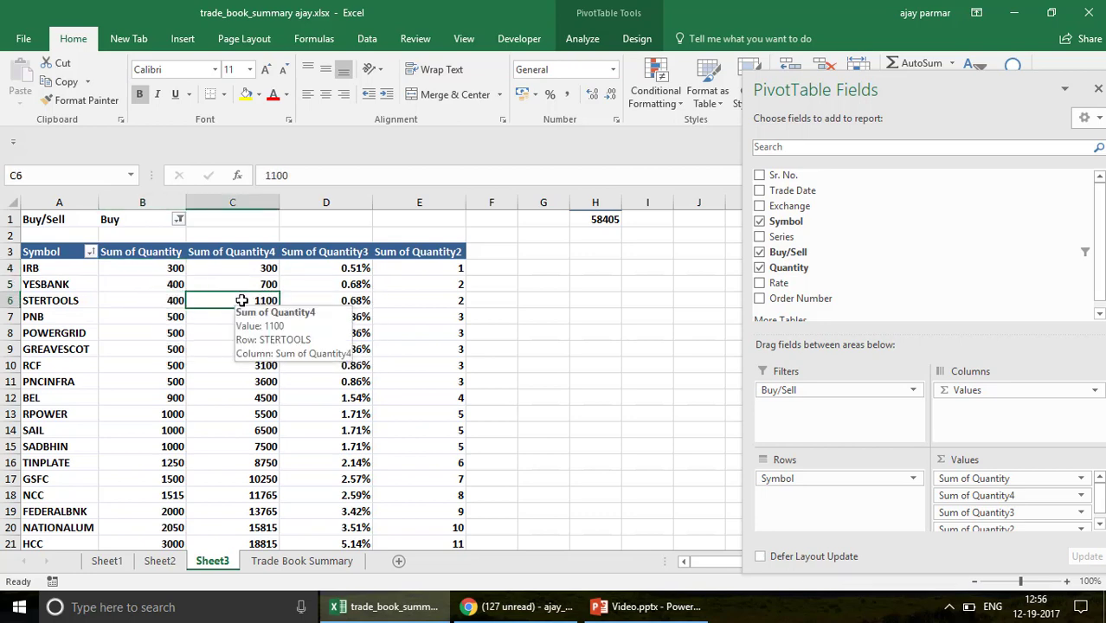
{"action": "left_click", "coordinate": [164, 318]}
{"action": "left_click", "coordinate": [247, 318]}
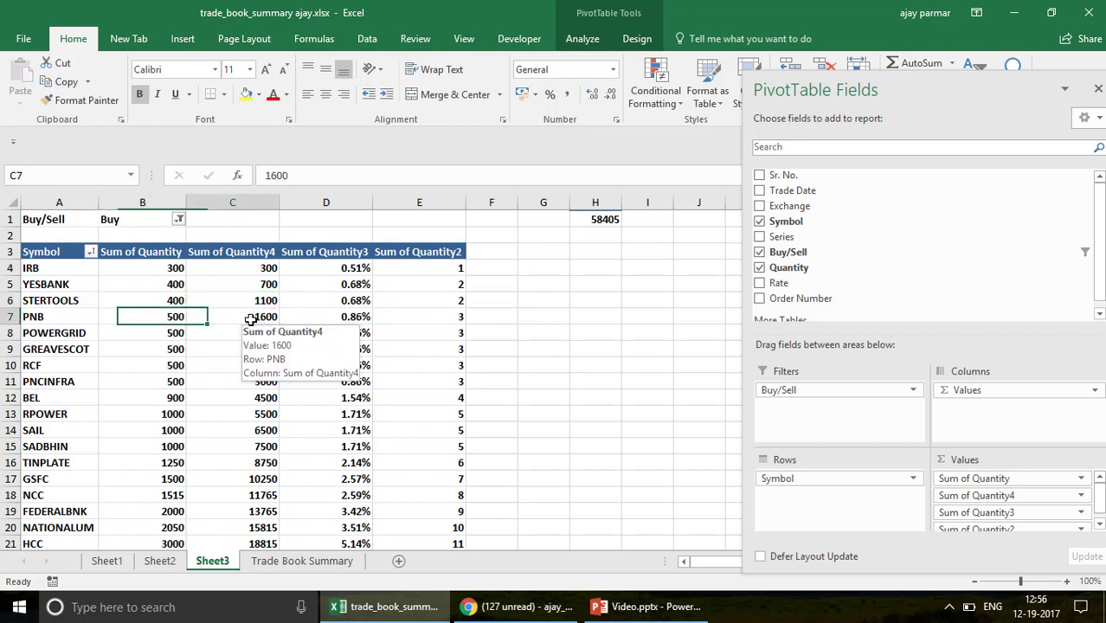
{"action": "left_click", "coordinate": [169, 333]}
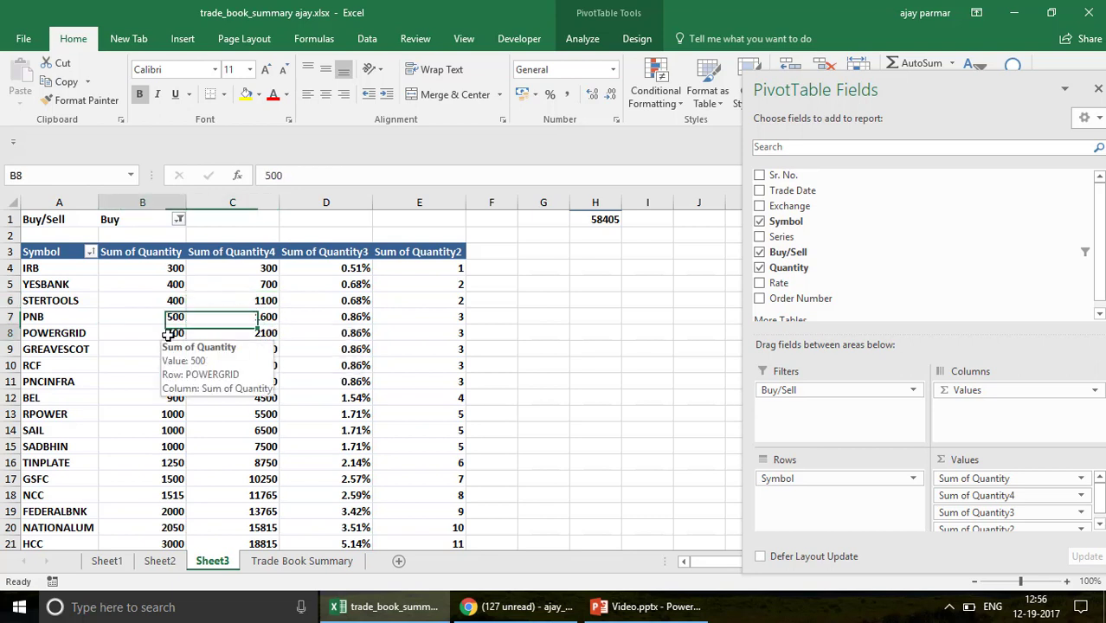
{"action": "left_click", "coordinate": [269, 334]}
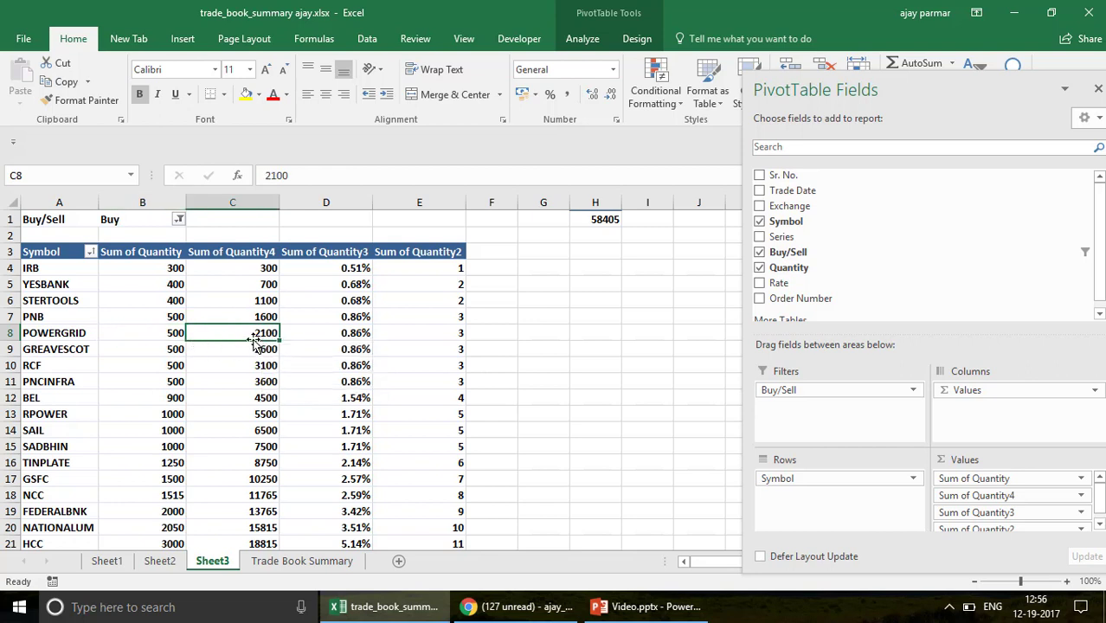
{"action": "left_click", "coordinate": [173, 348]}
{"action": "left_click", "coordinate": [259, 349]}
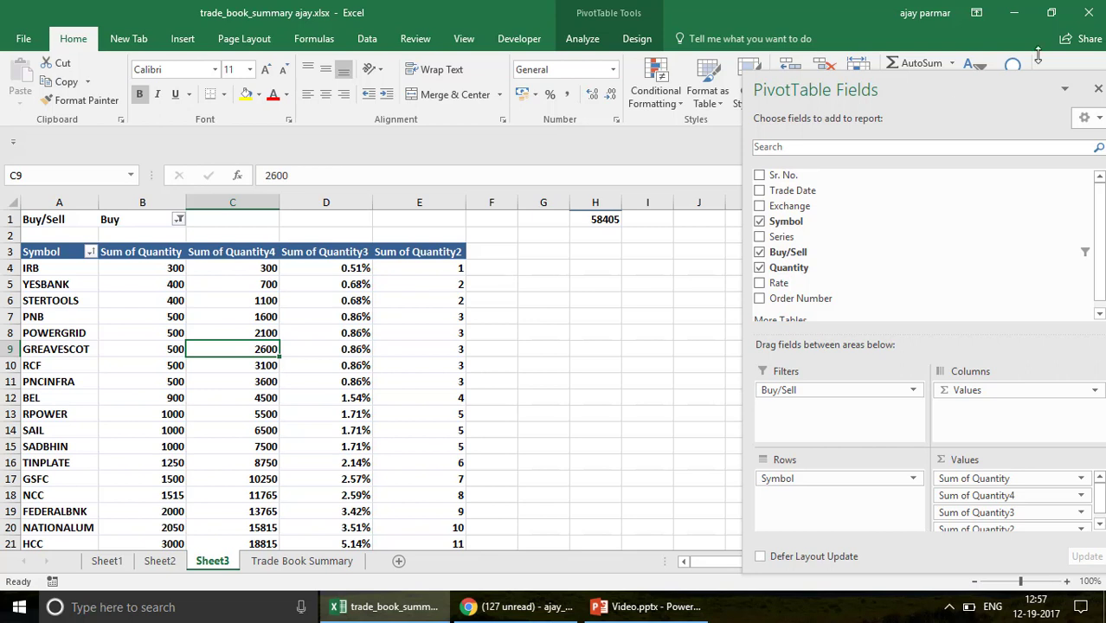
- Close the PivotTable field list and select the IRB row's Sum of Quantity4 value in C4
{"action": "left_click", "coordinate": [1098, 89]}
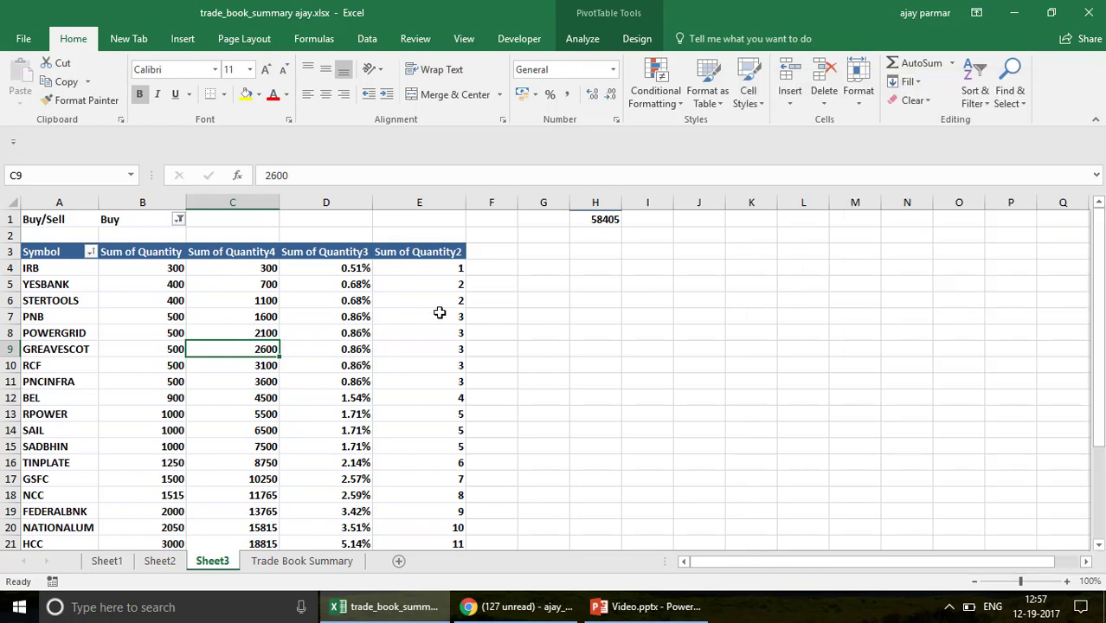
{"action": "left_click", "coordinate": [250, 270]}
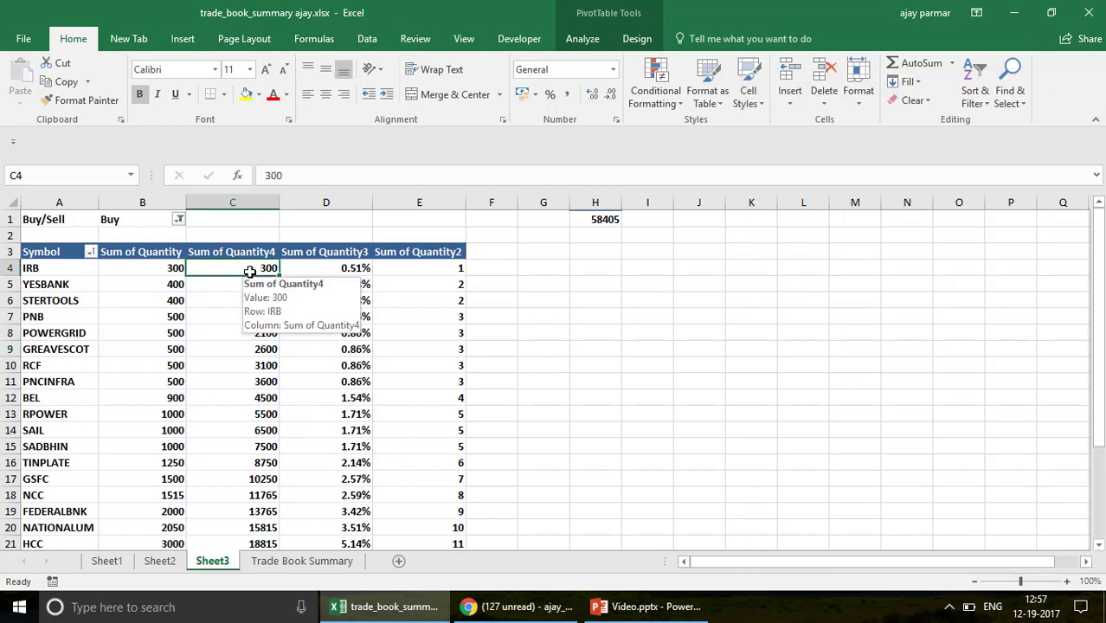